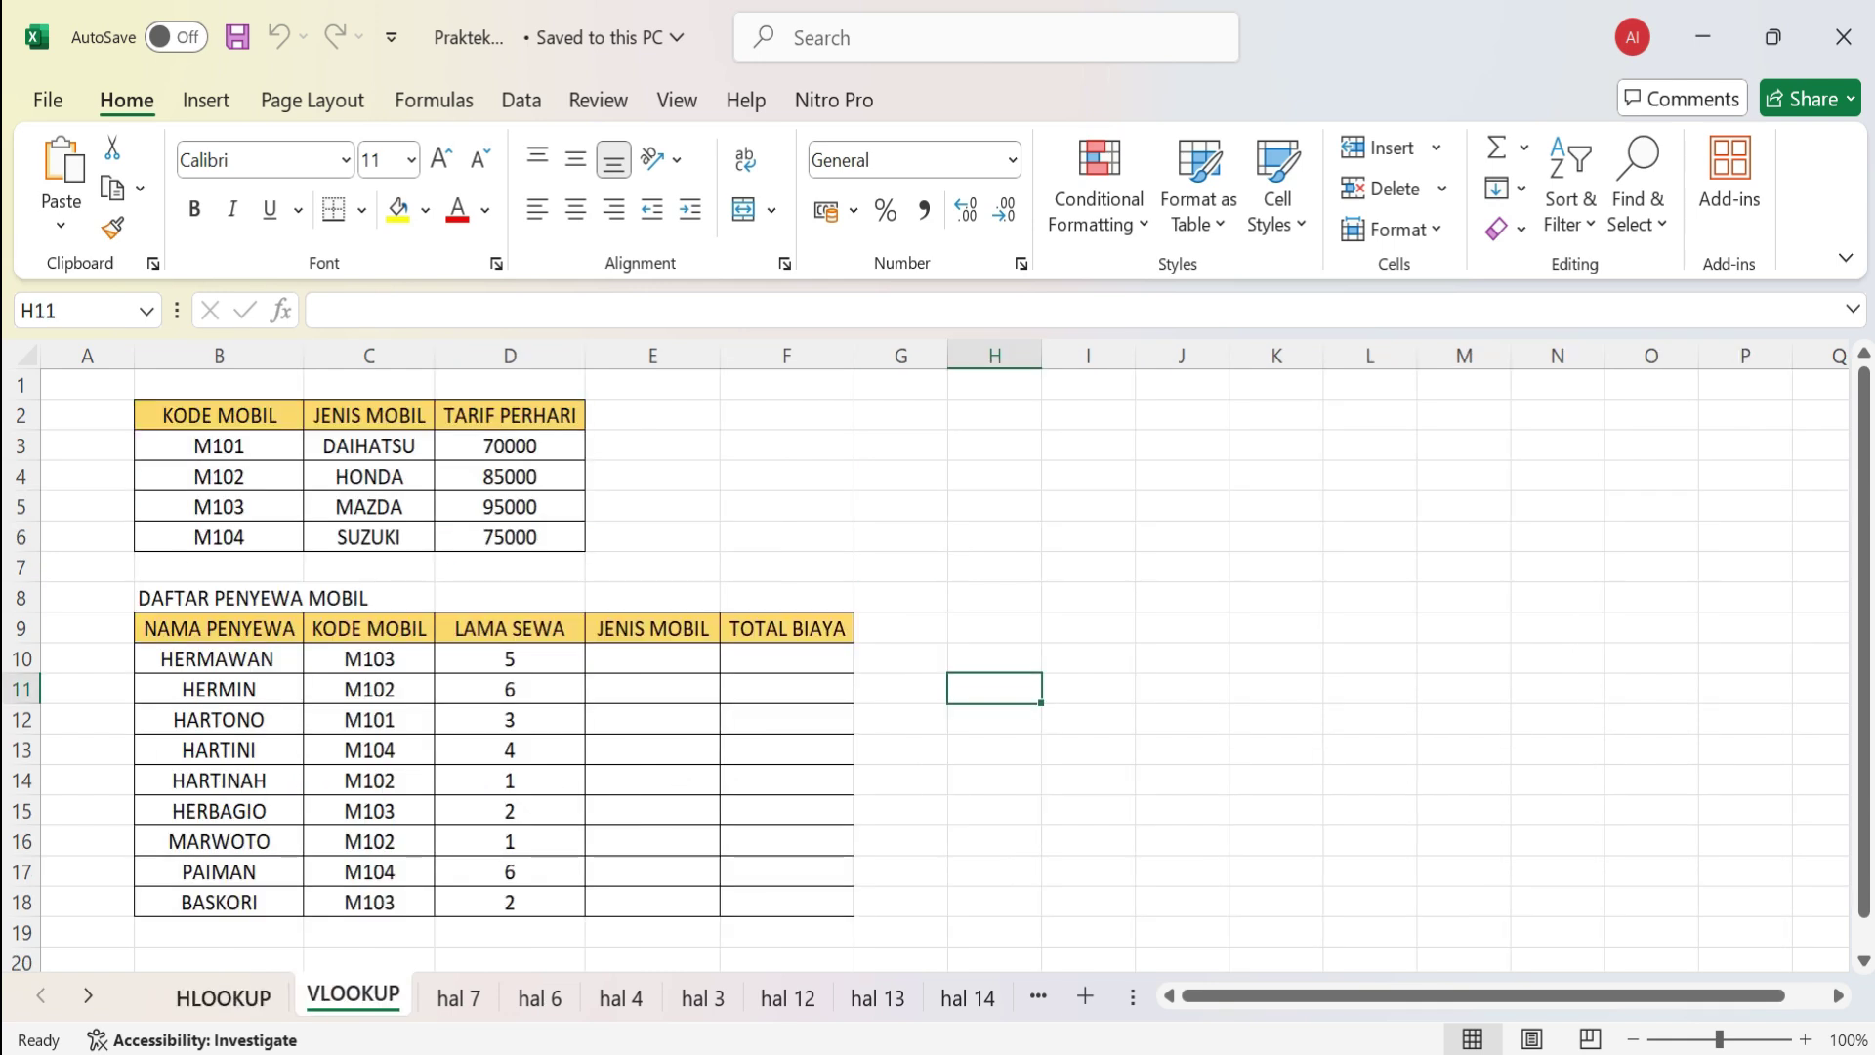
- Compare the horizontal KODE and JABATAN rows on the HLOOKUP sheet with the vertical KODE MOBIL column on the VLOOKUP sheet
click(994, 750)
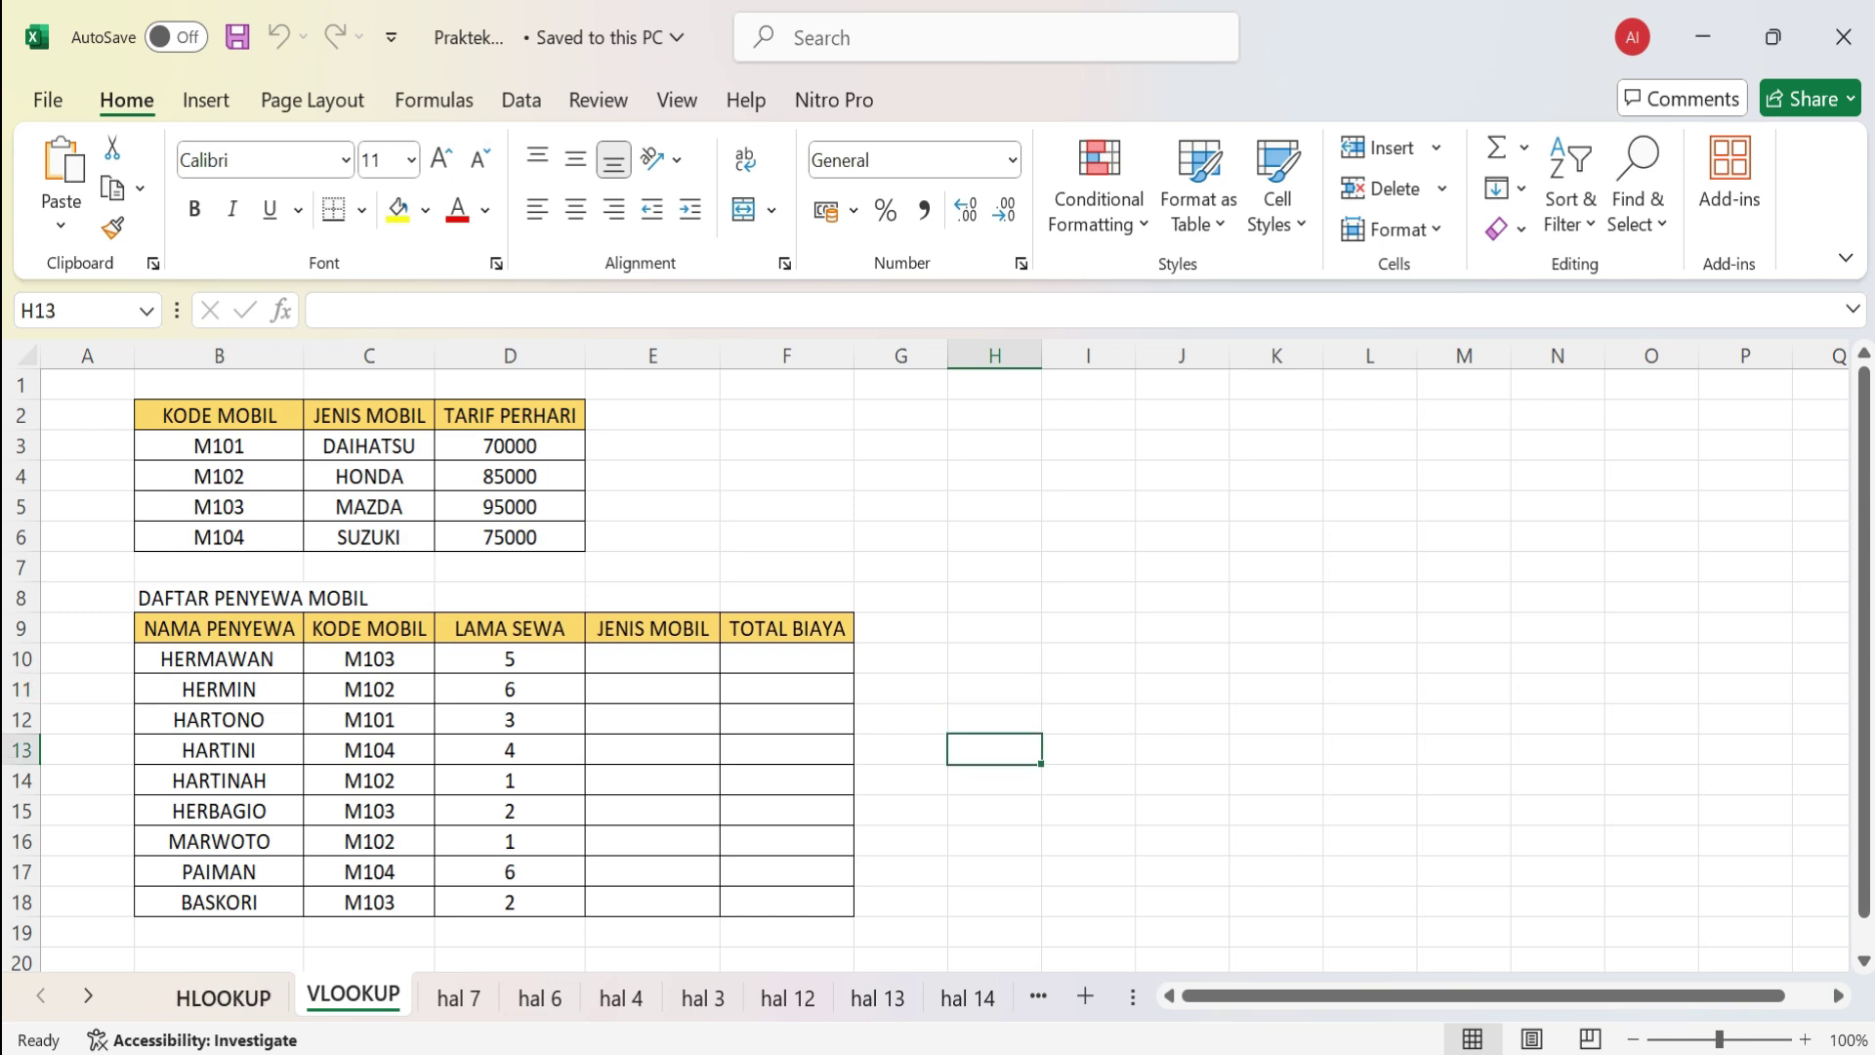
click(223, 997)
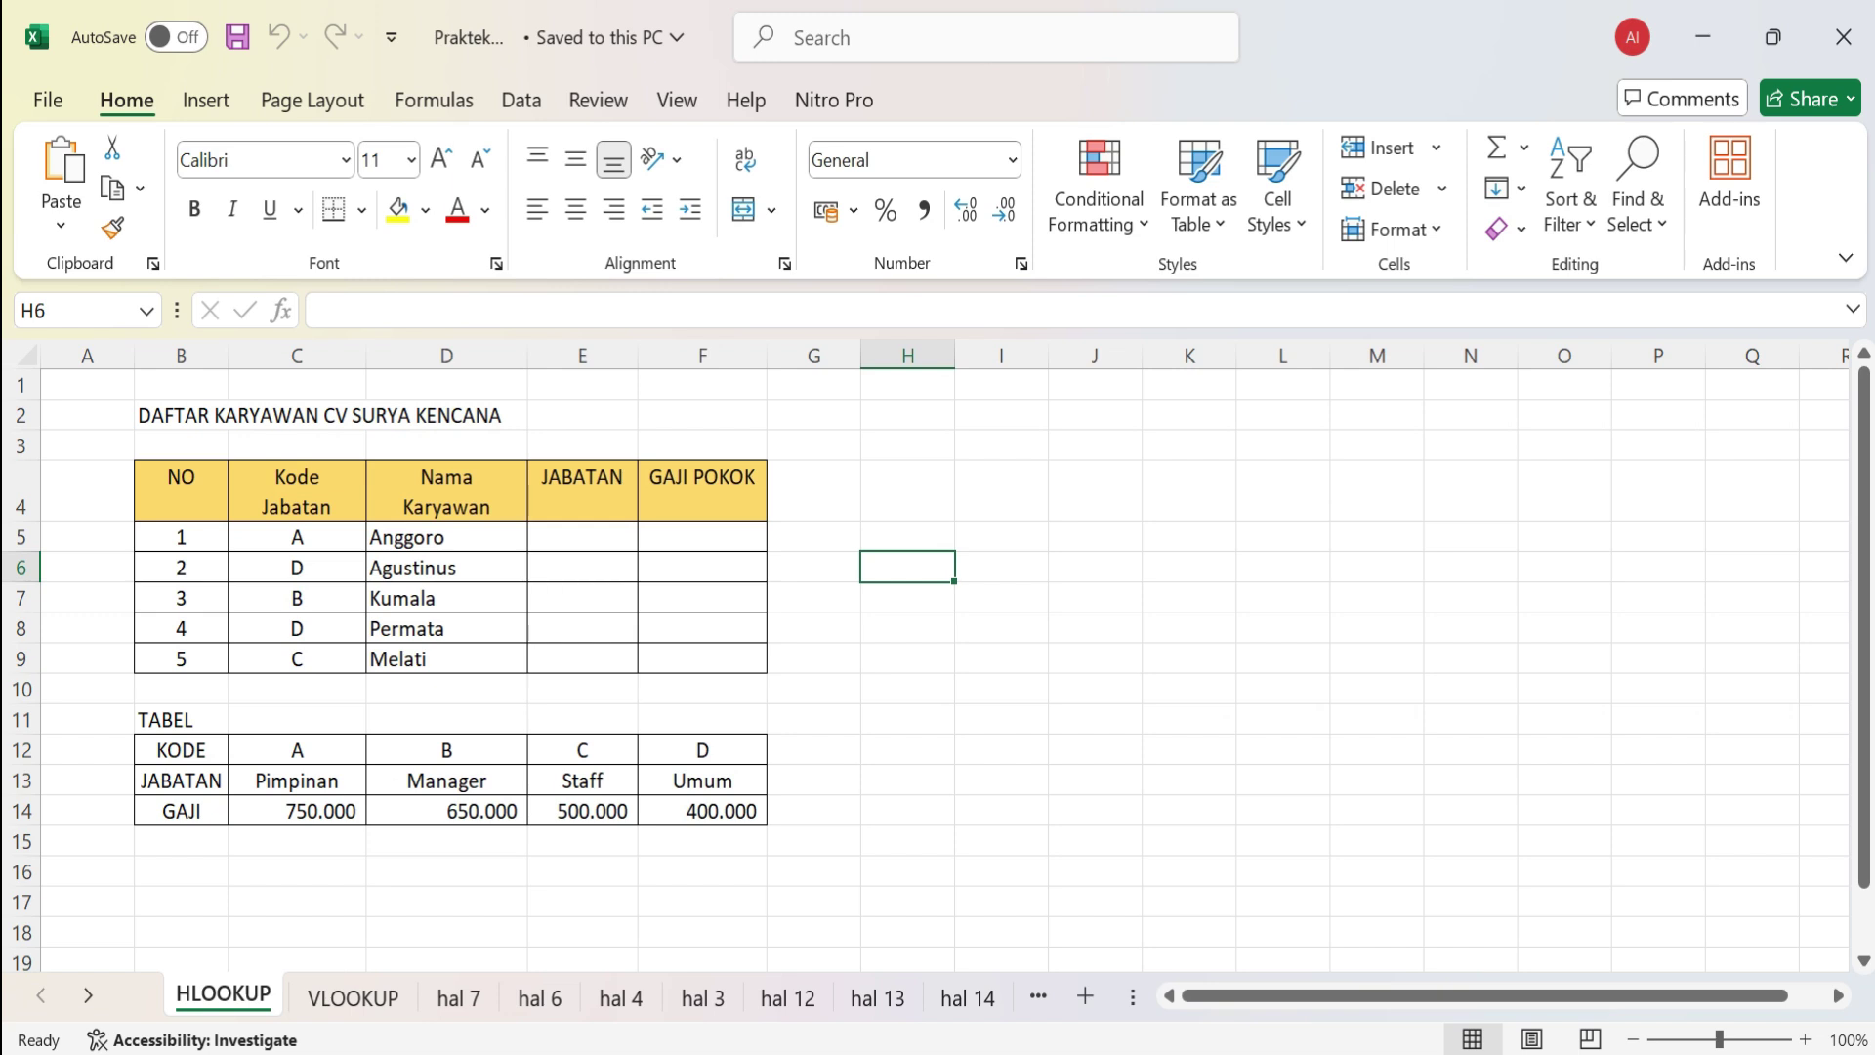
click(181, 750)
drag(180, 749, 702, 780)
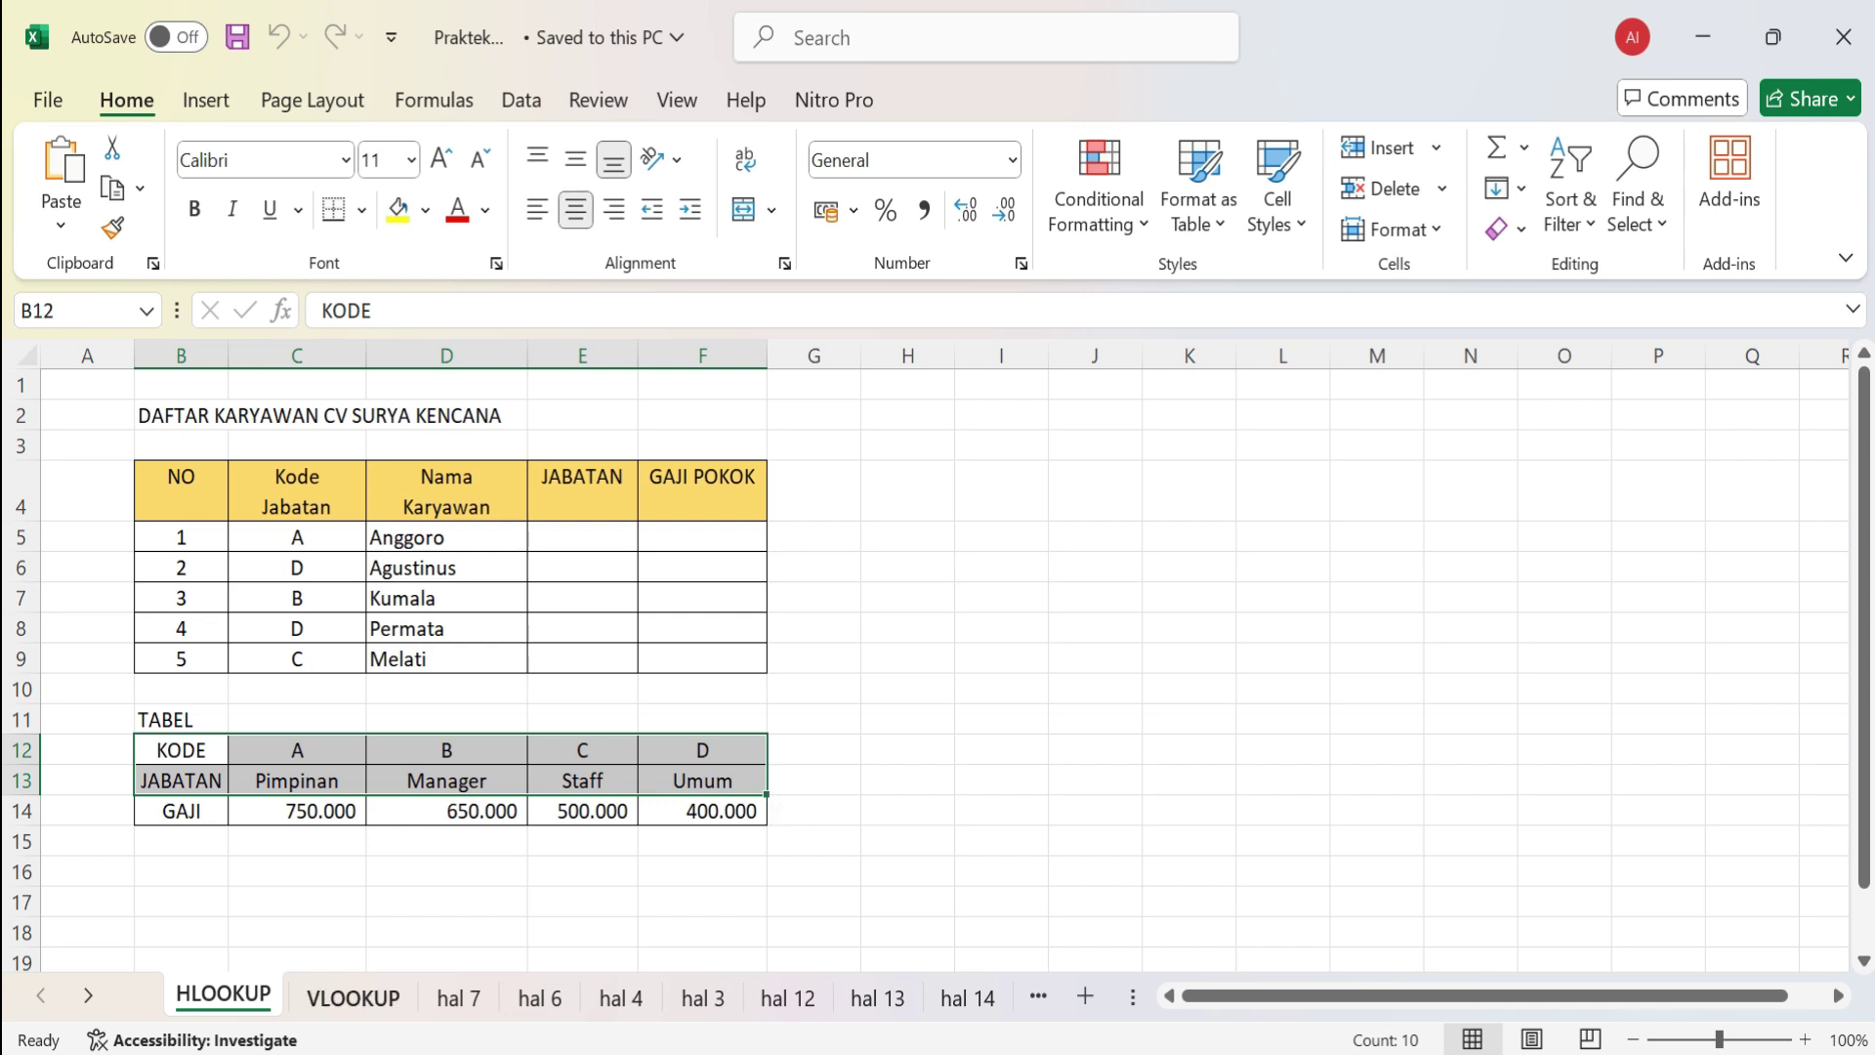
click(353, 997)
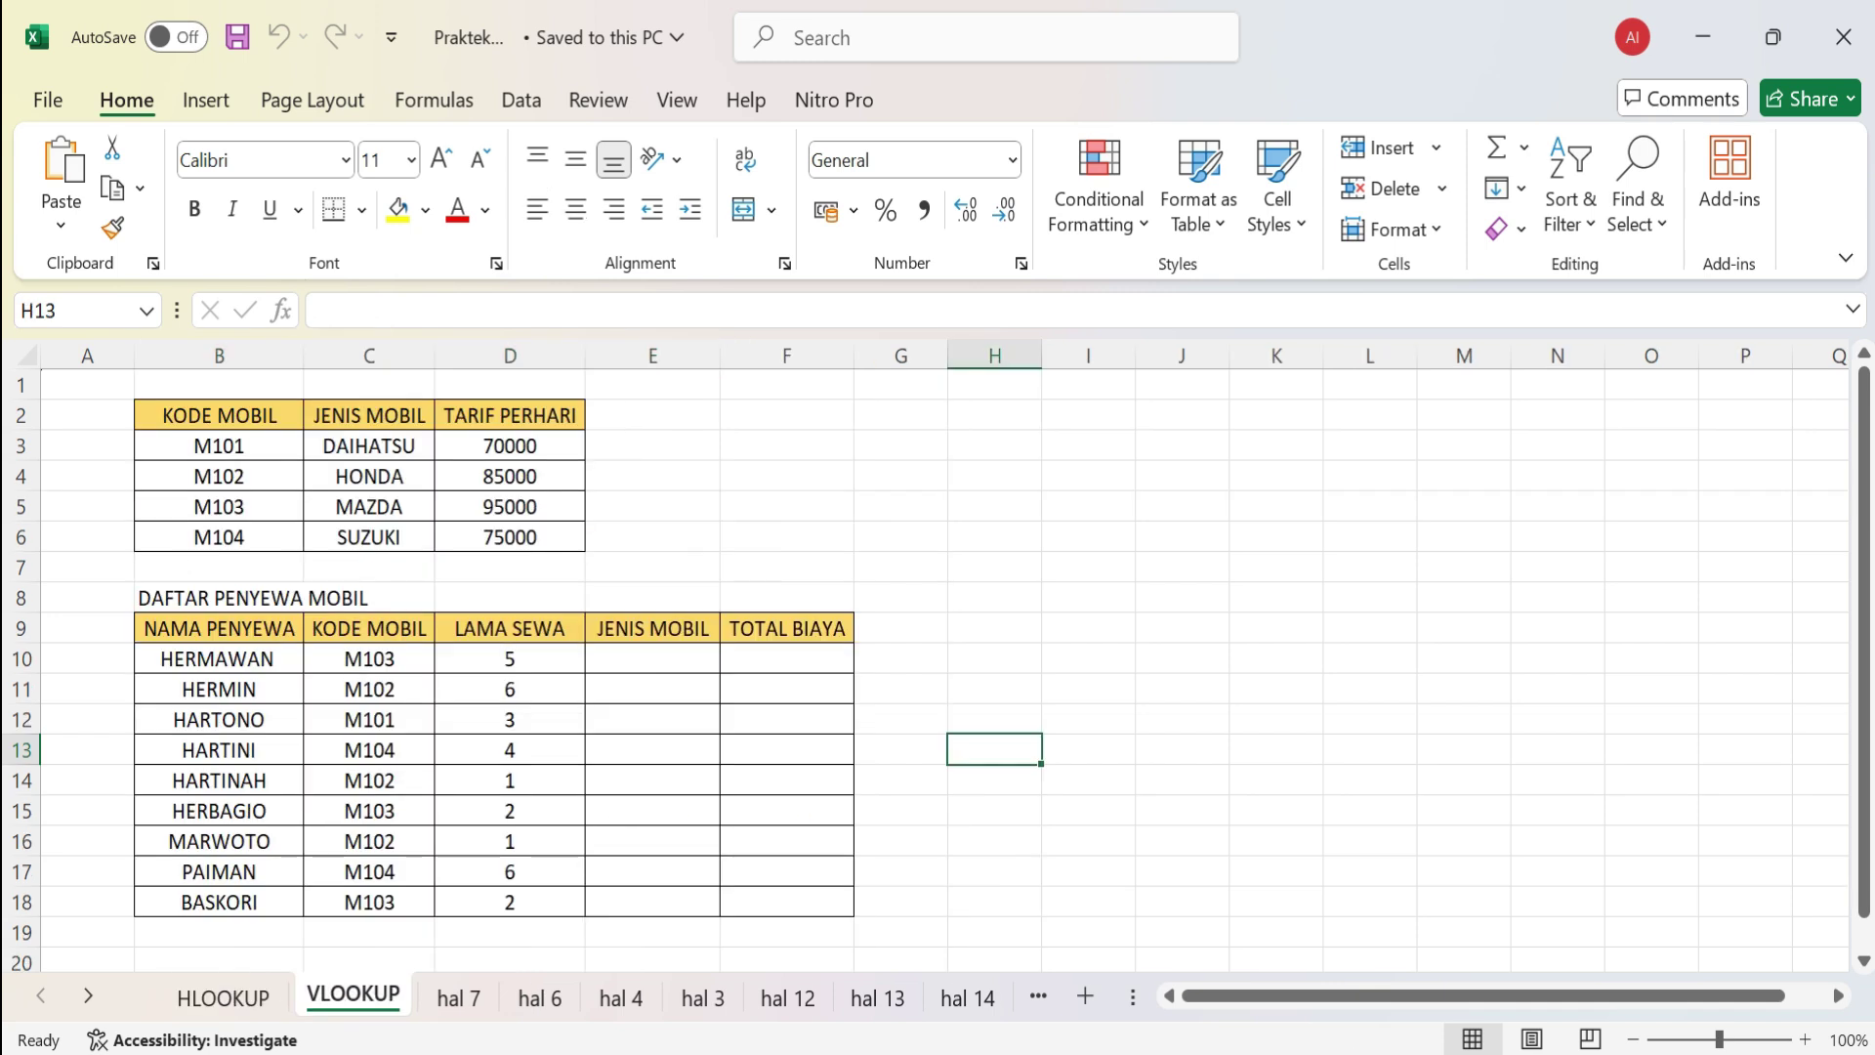
drag(219, 446, 219, 537)
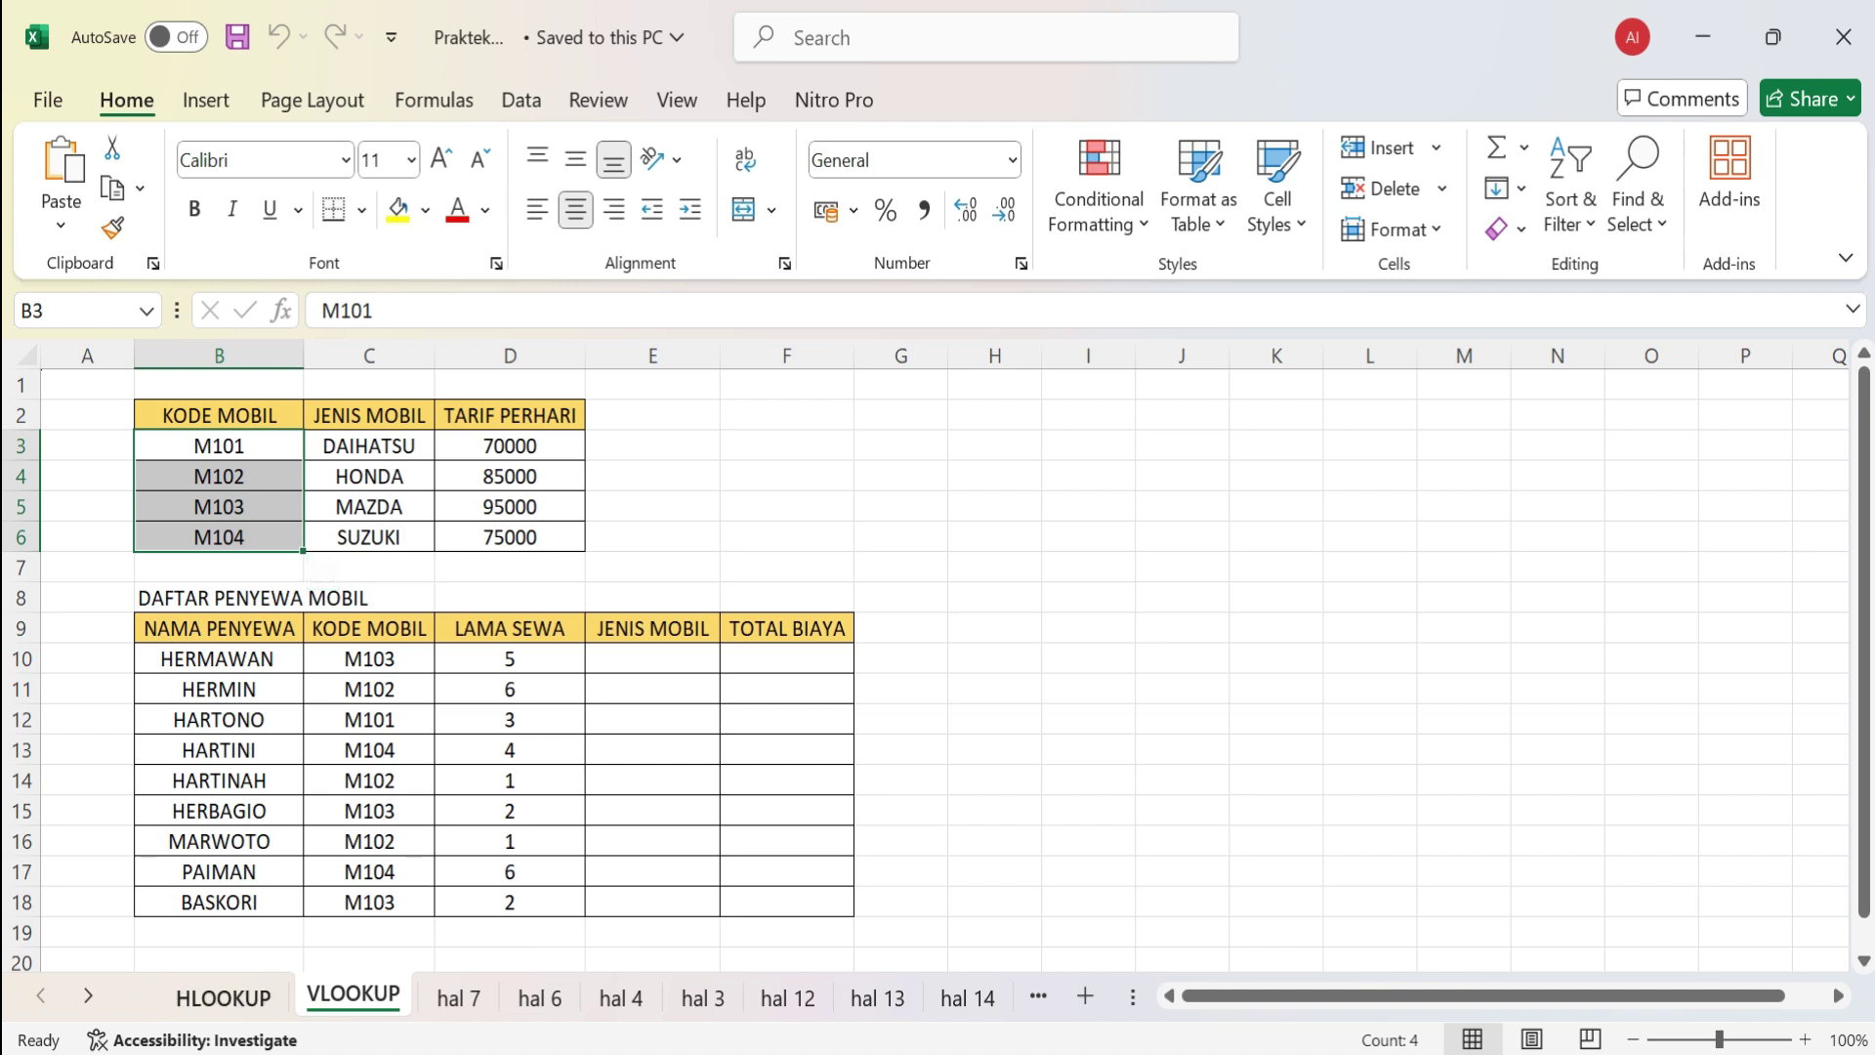
click(222, 997)
click(446, 871)
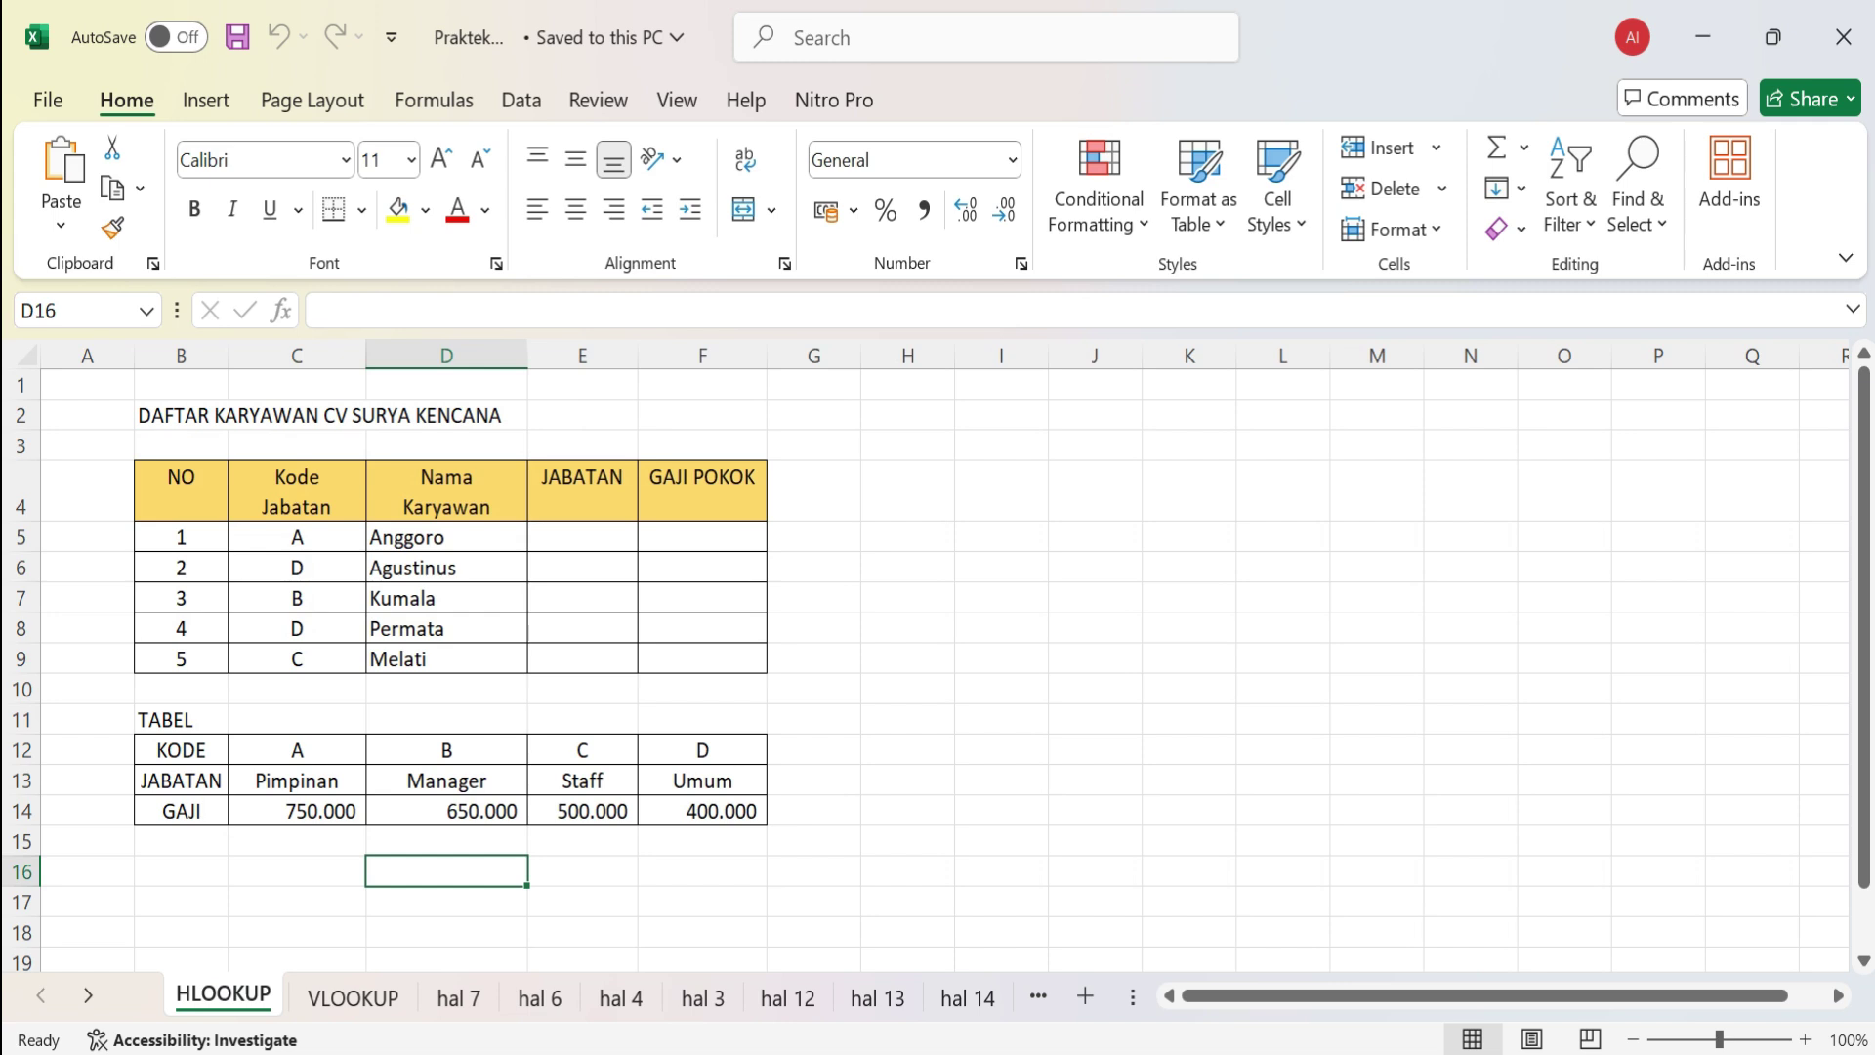
- Examine the codes across row 12 of the HLOOKUP sheet against the codes running down column B of the VLOOKUP sheet
drag(297, 749, 582, 750)
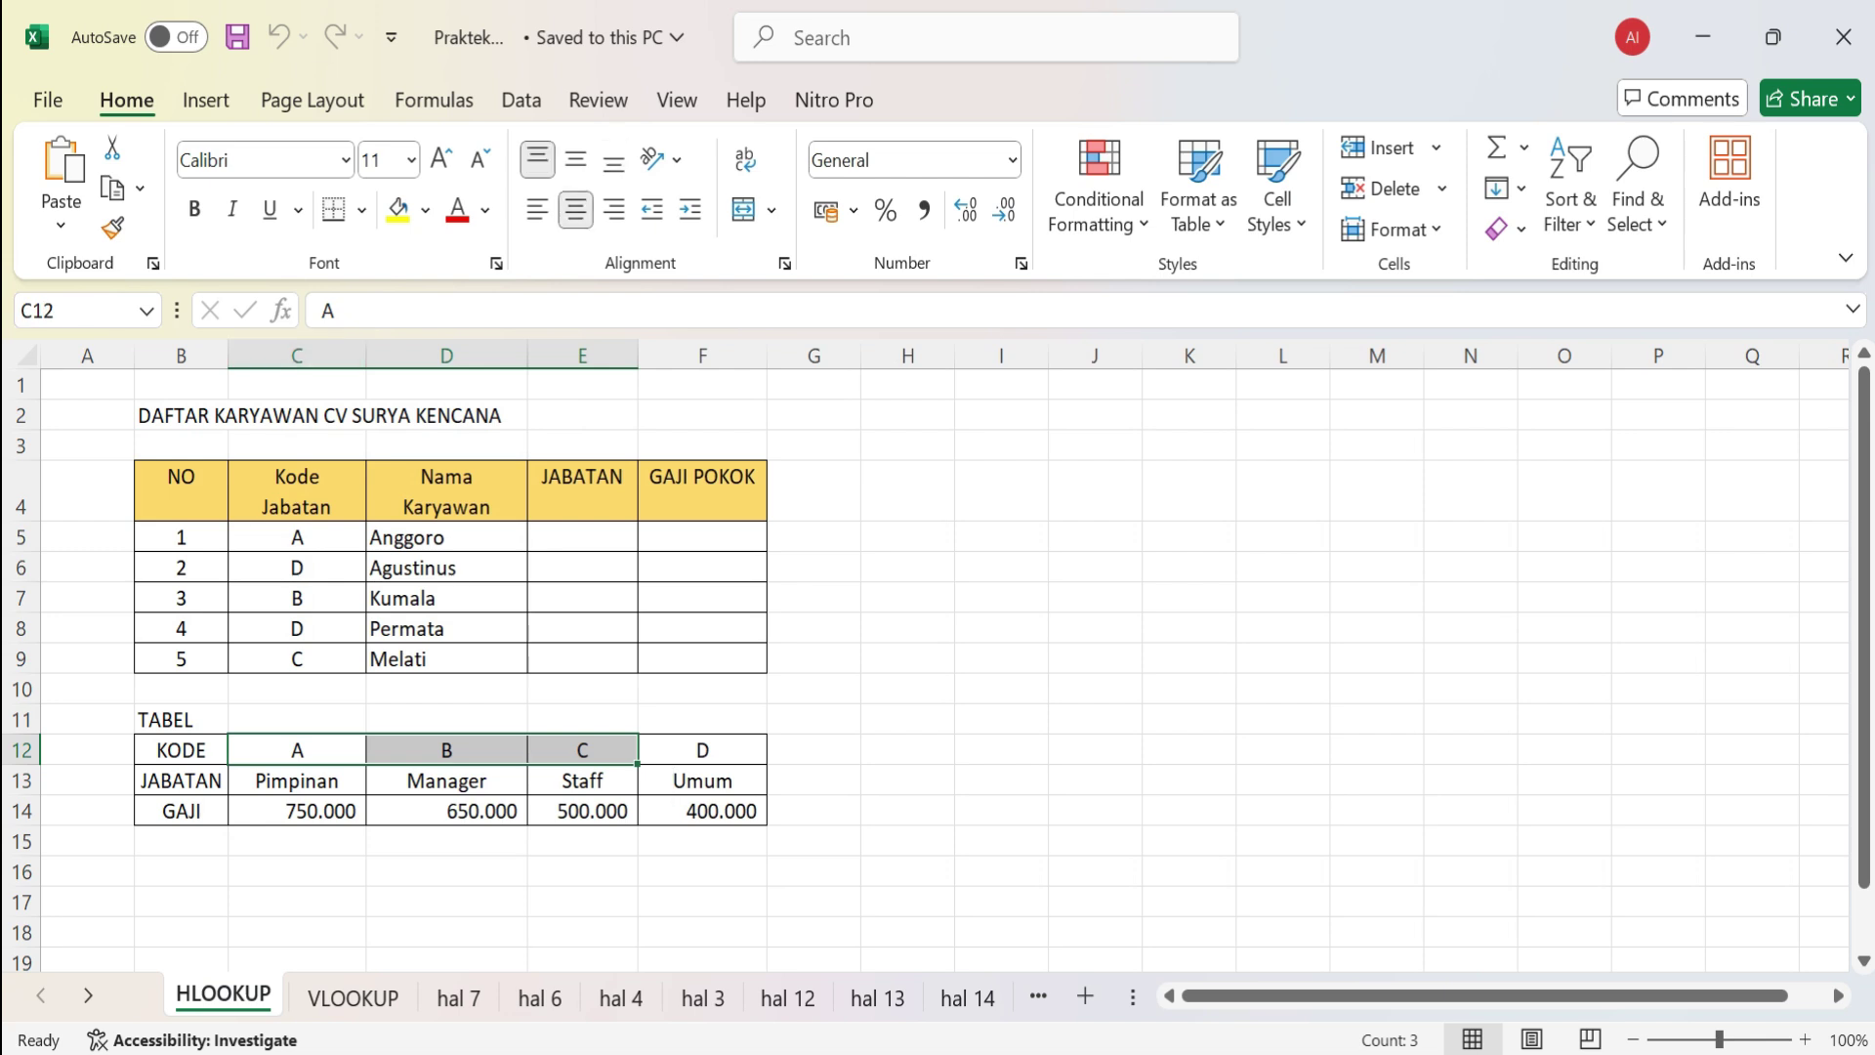
click(297, 750)
click(446, 750)
click(581, 749)
click(702, 749)
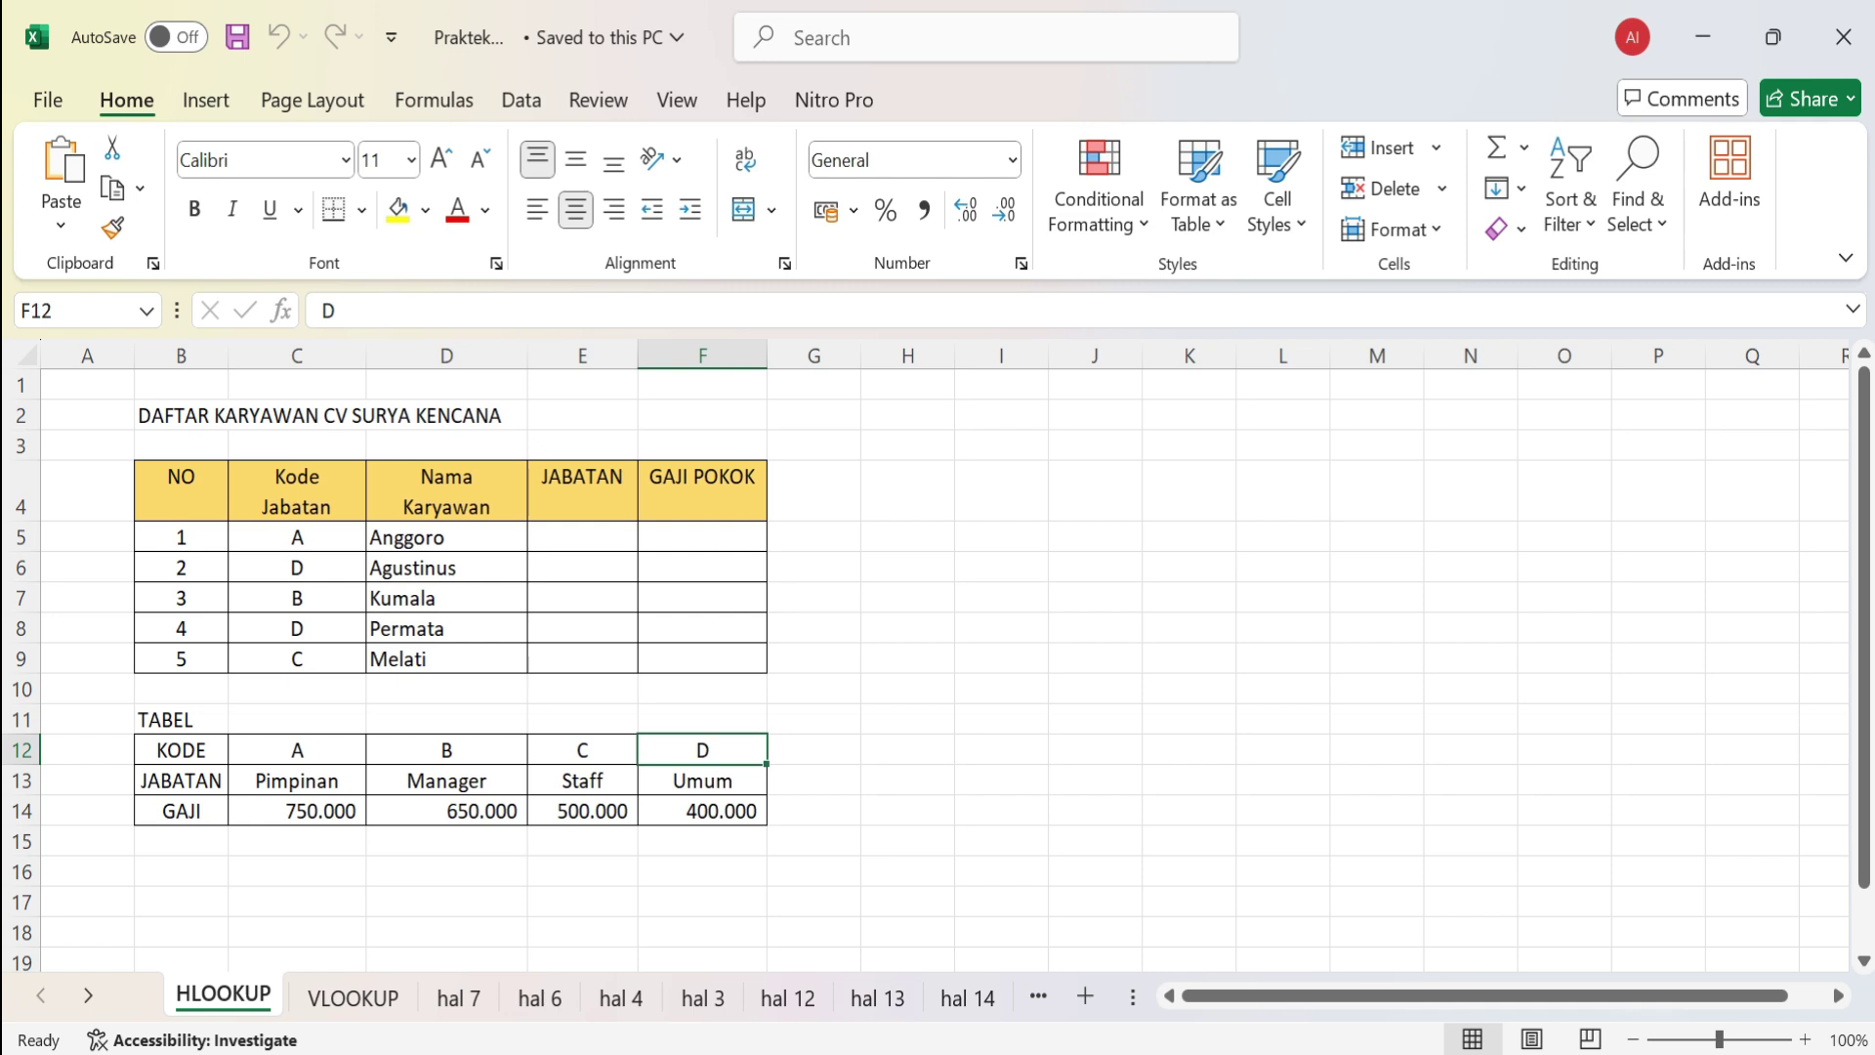
drag(297, 750, 702, 750)
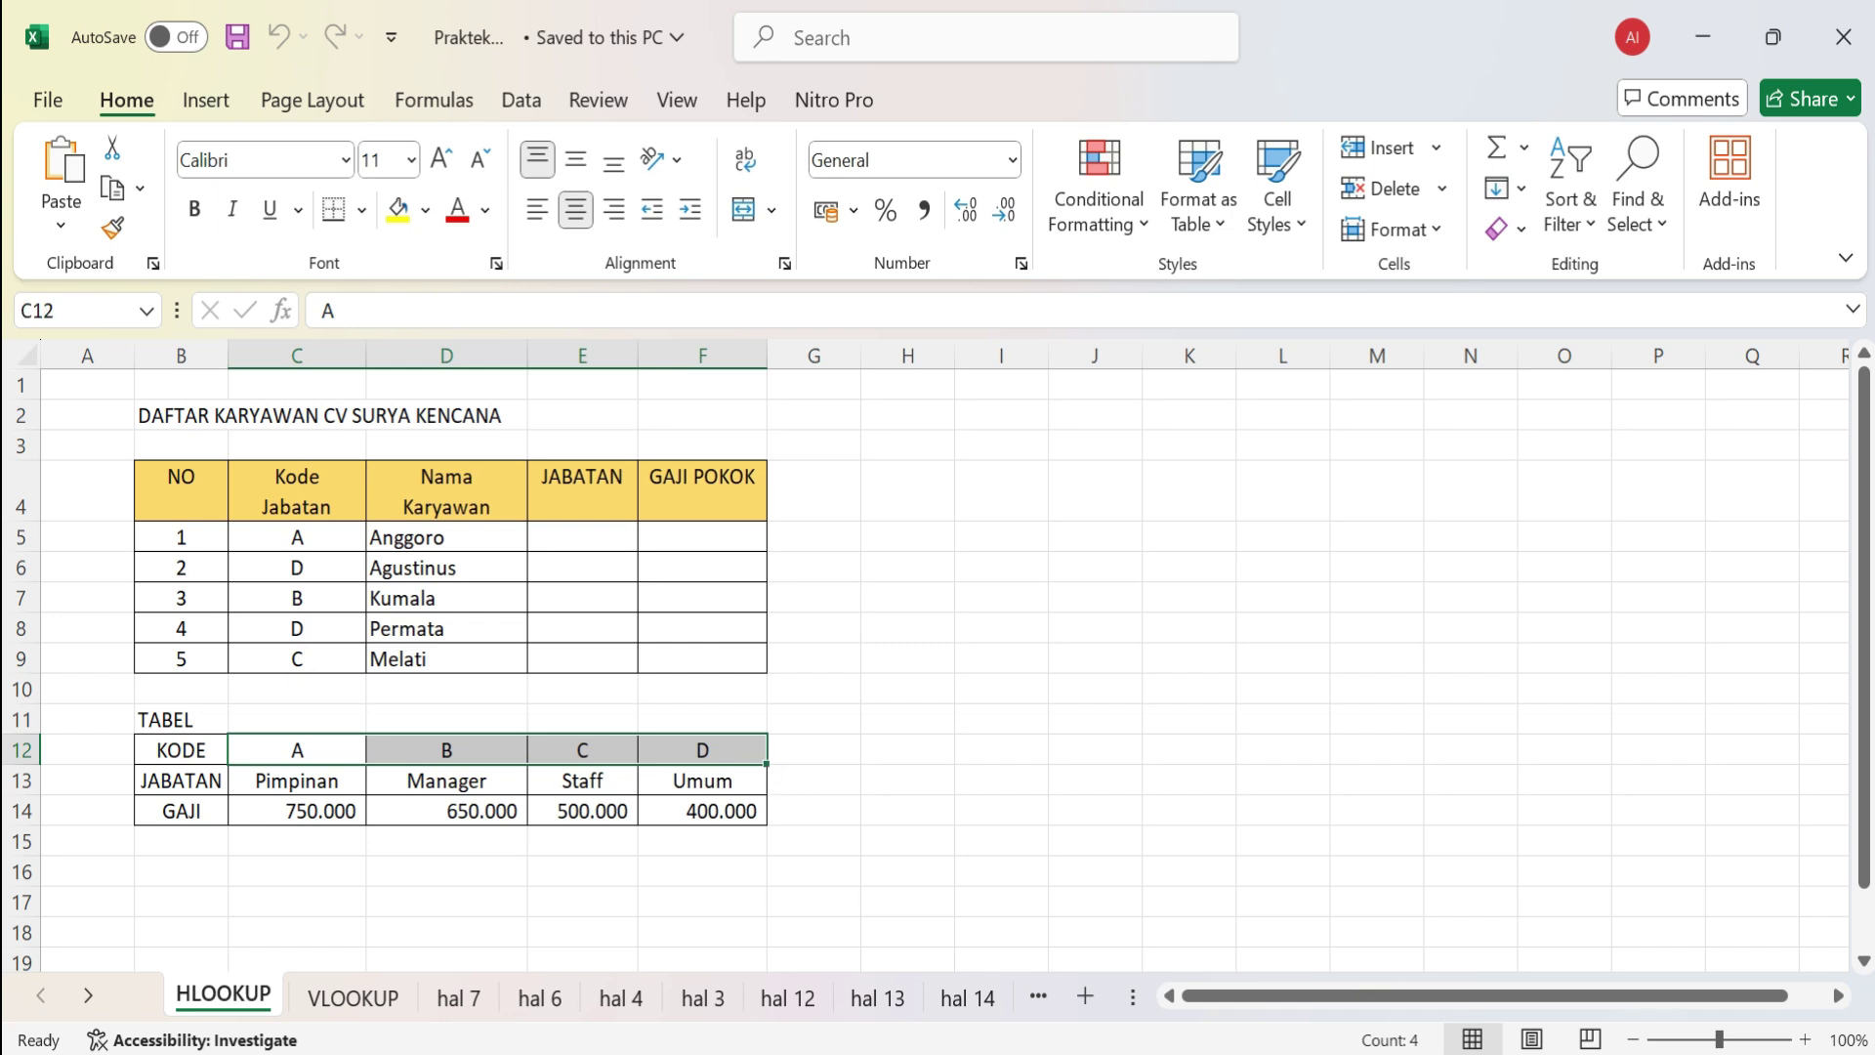
click(353, 996)
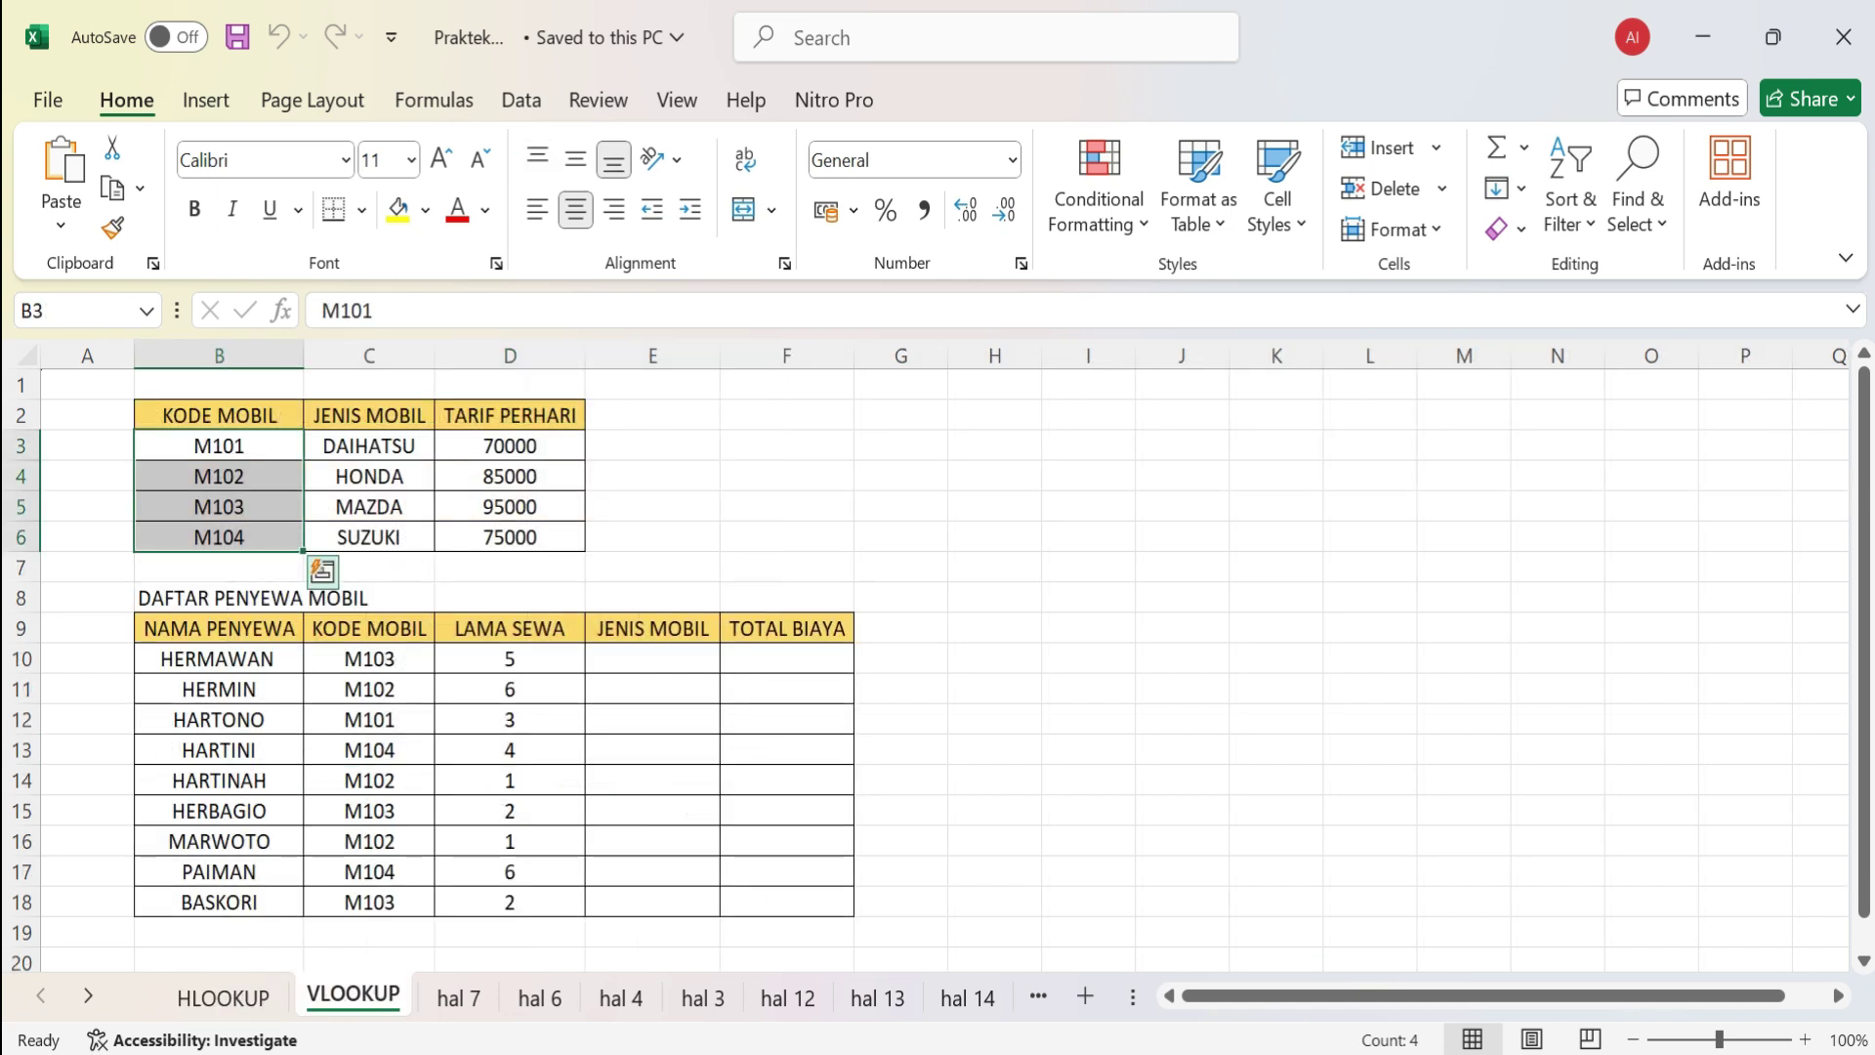
click(219, 446)
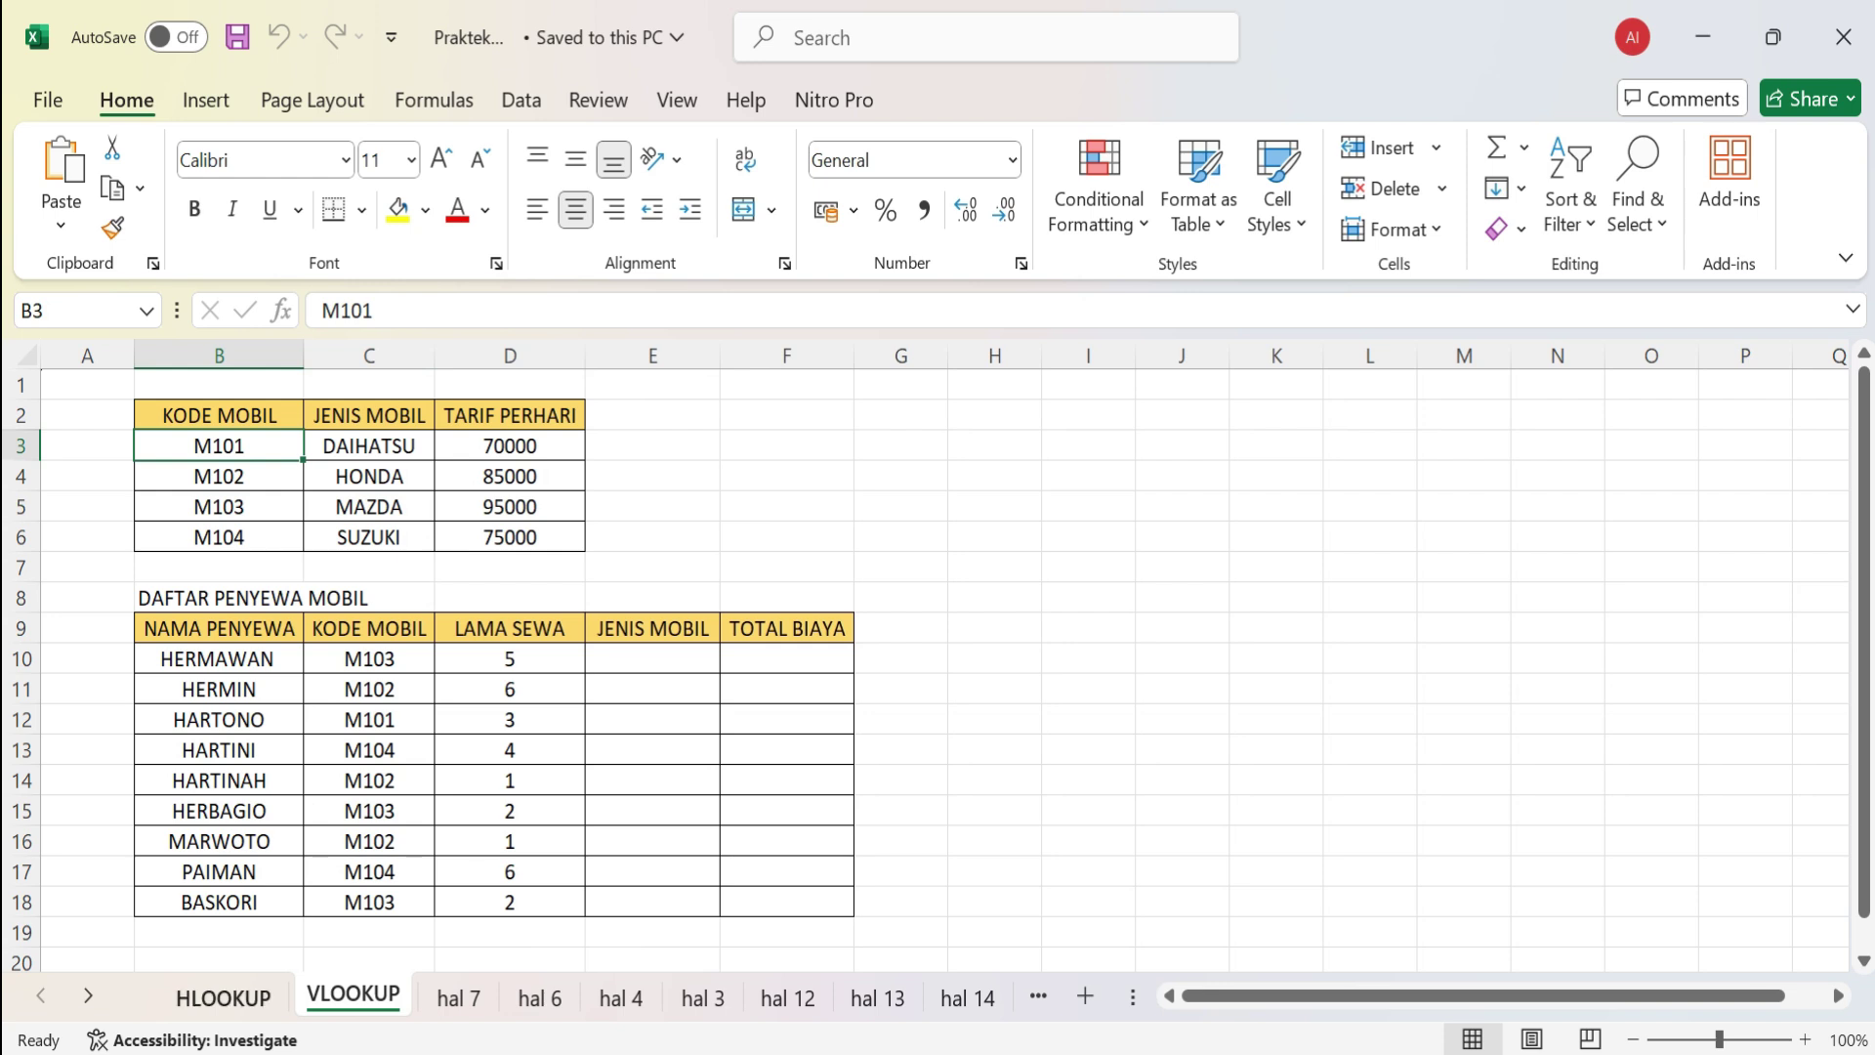
- Widen the JABATAN column (column E) slightly on the HLOOKUP sheet
click(223, 996)
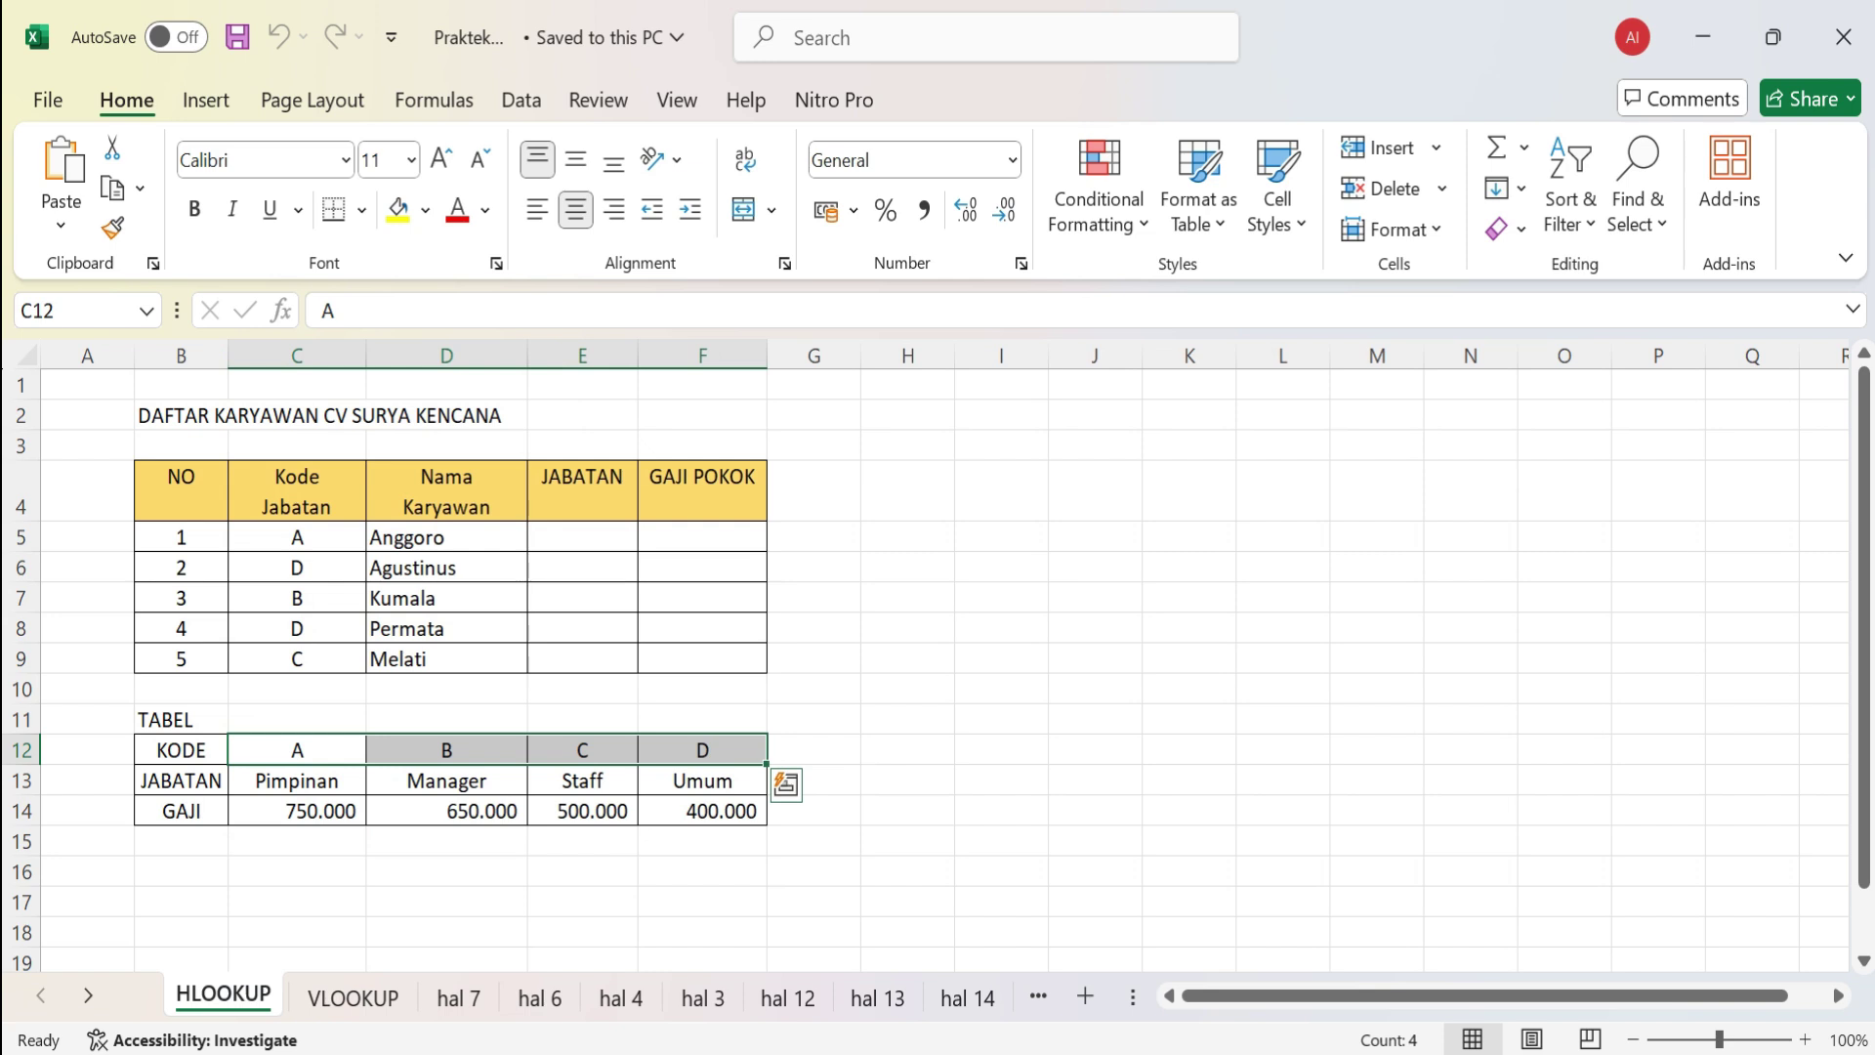
click(702, 568)
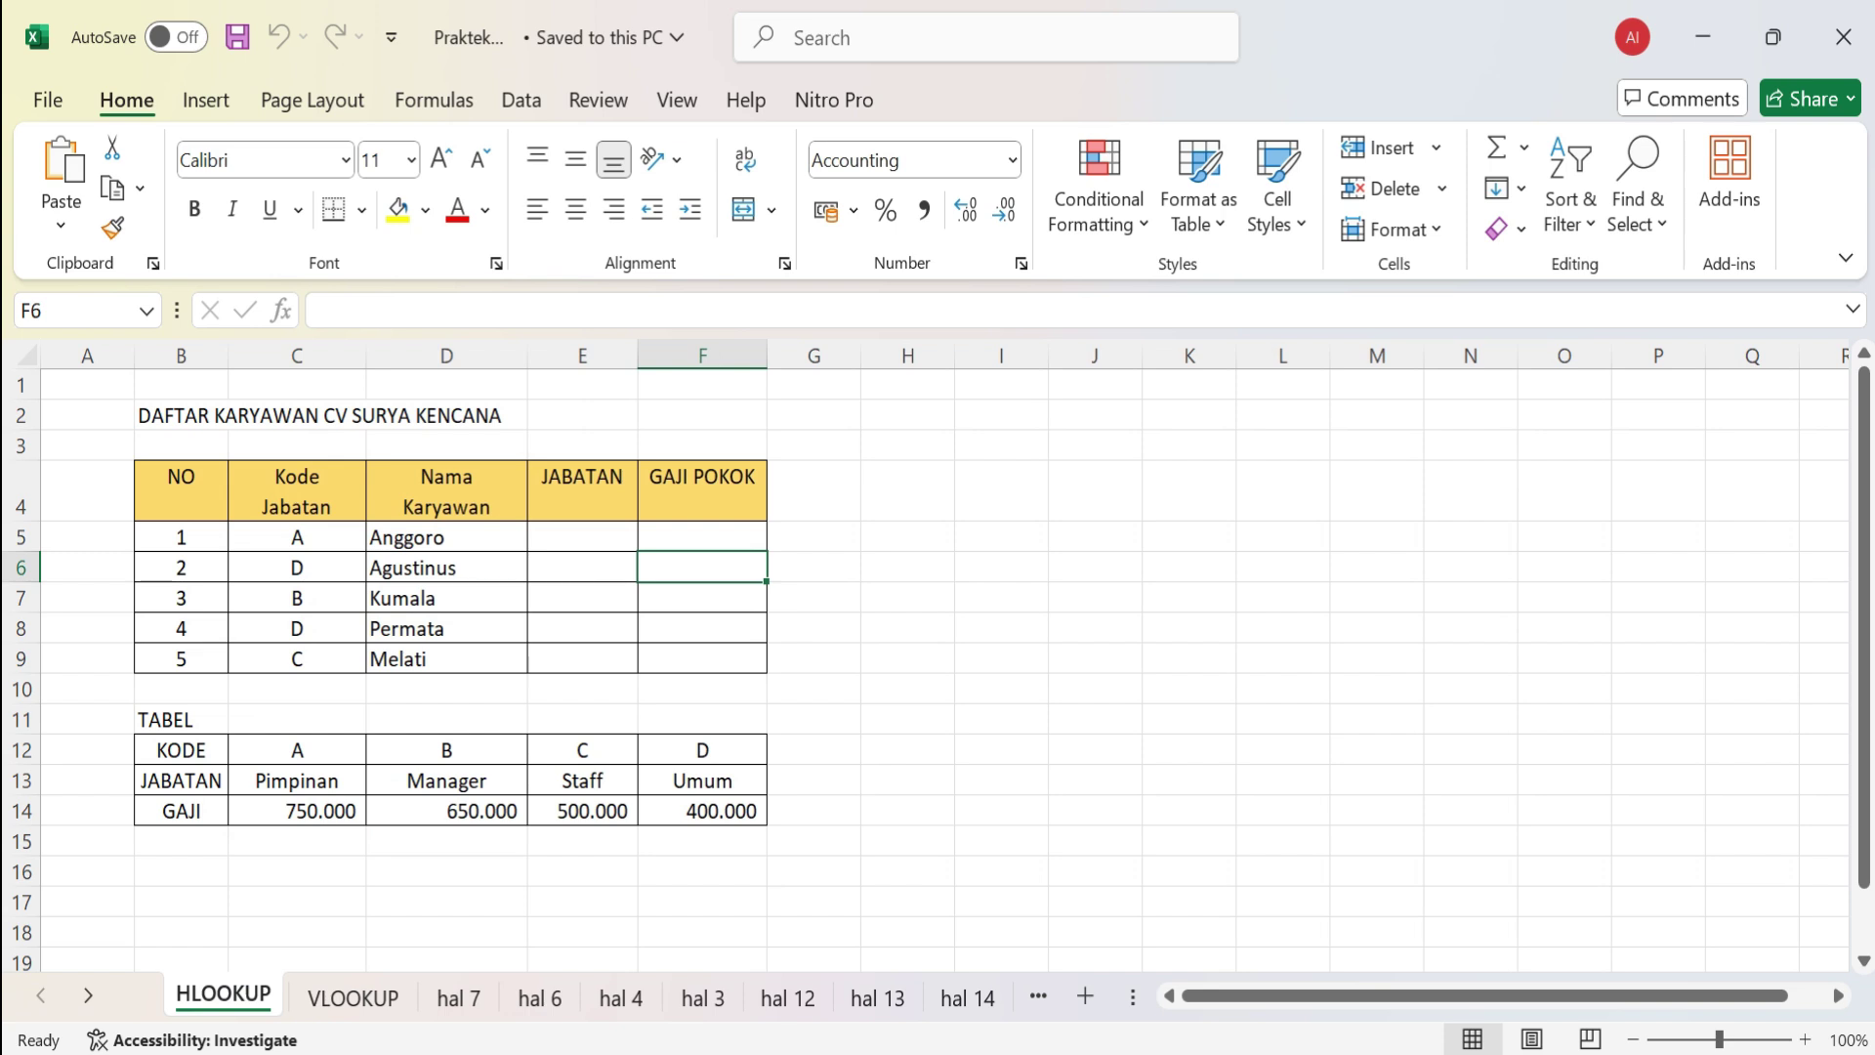
drag(639, 356, 671, 356)
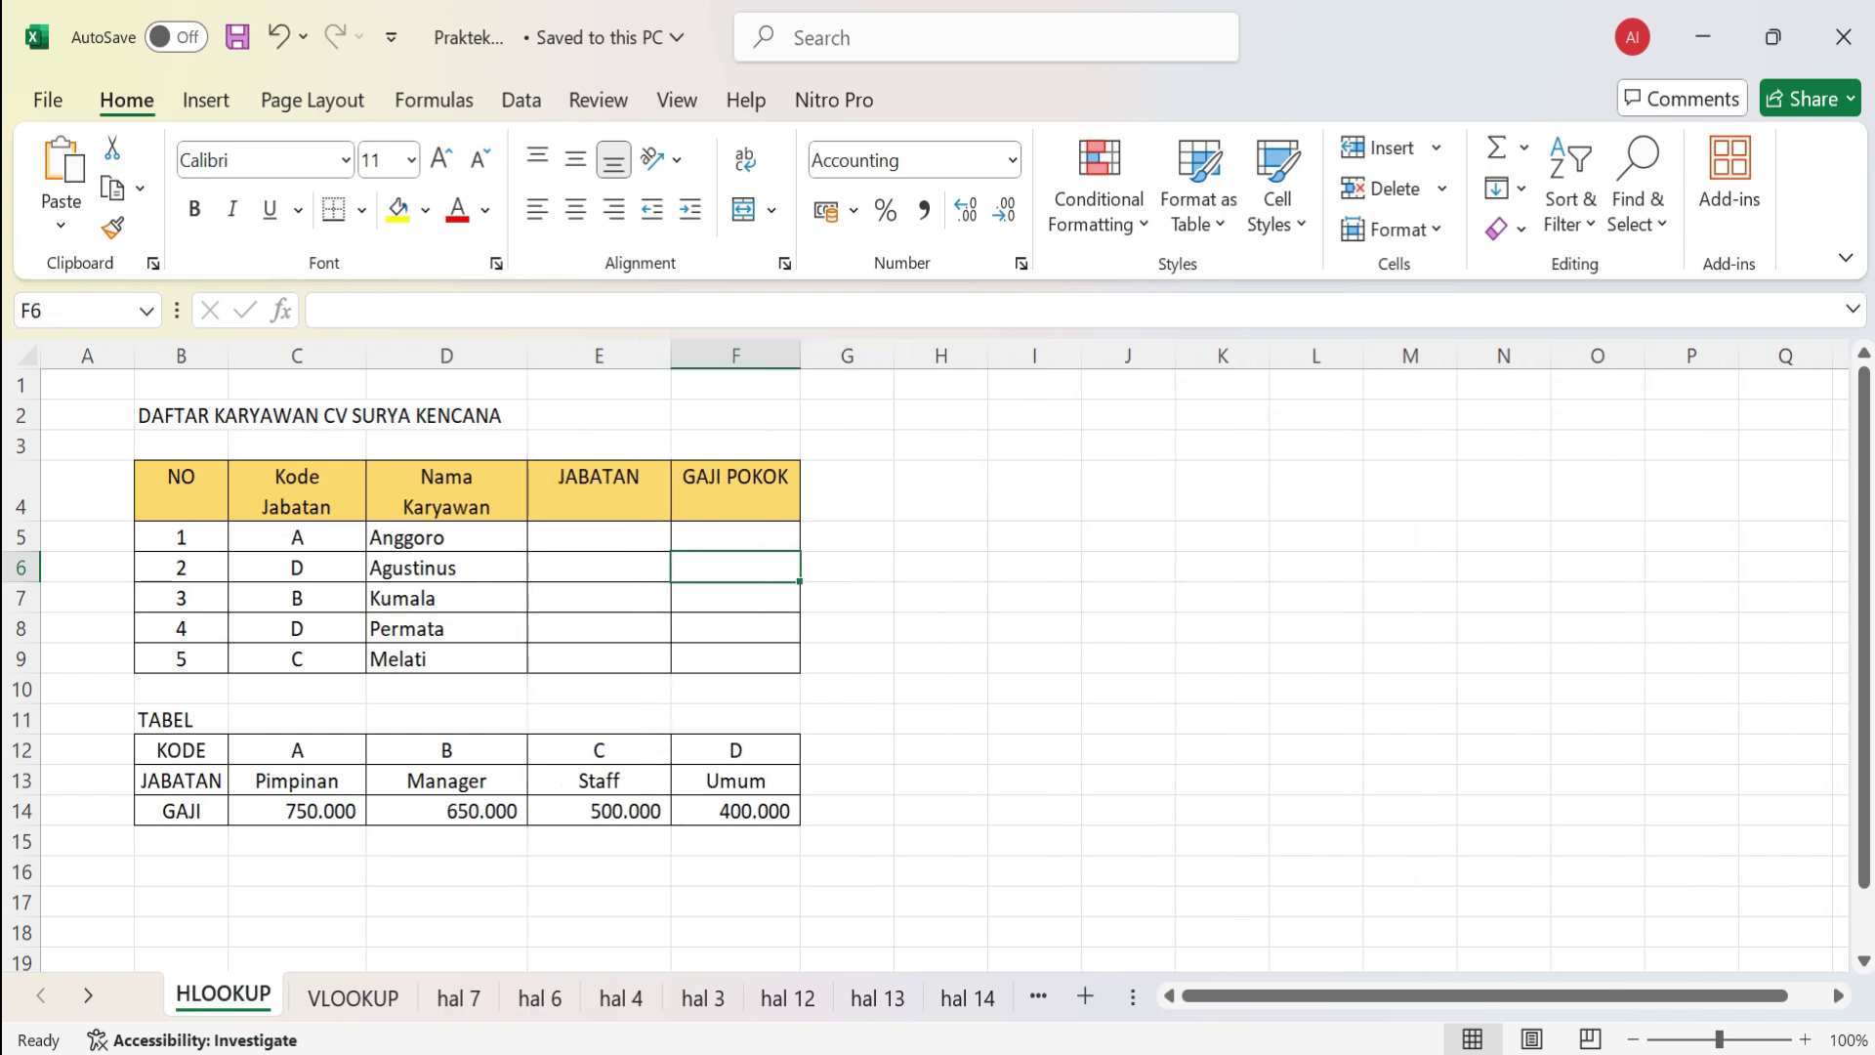
- Review the codes A to D one by one in the KODE row, cells C12 to F12
drag(297, 749, 735, 750)
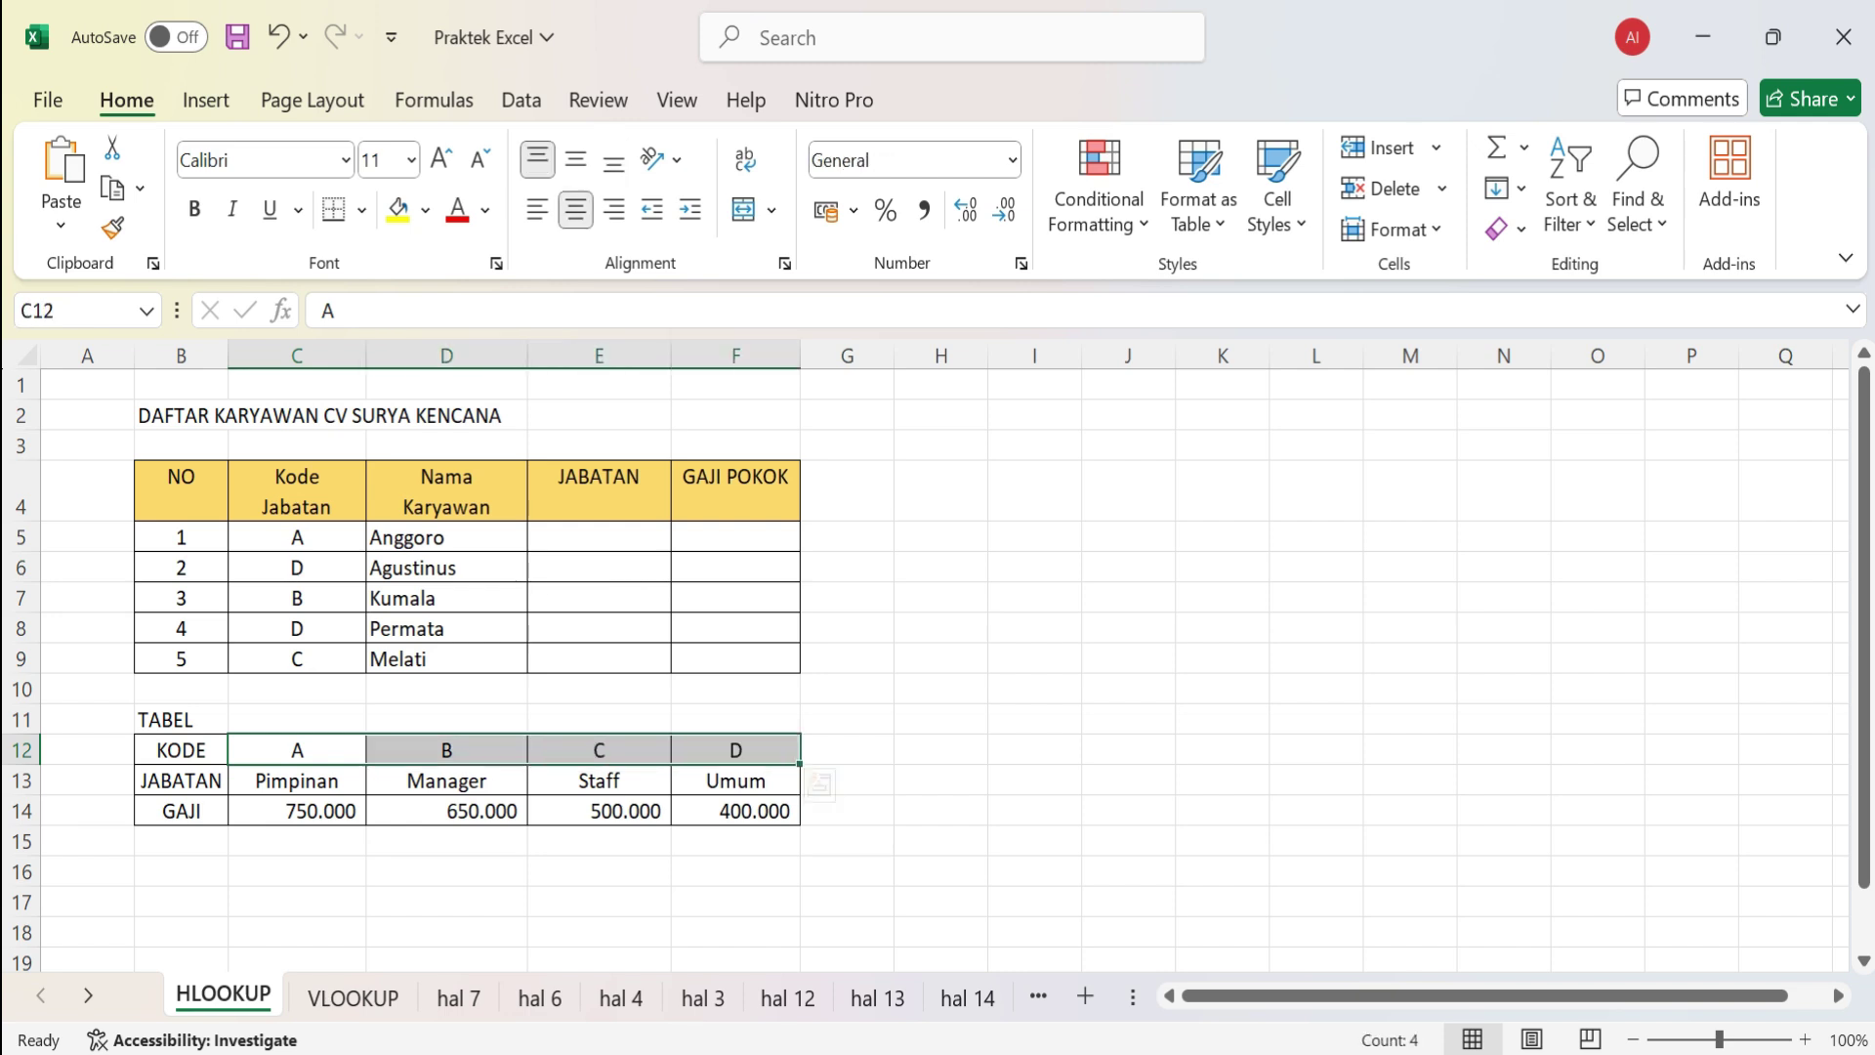
click(446, 810)
click(297, 750)
click(446, 750)
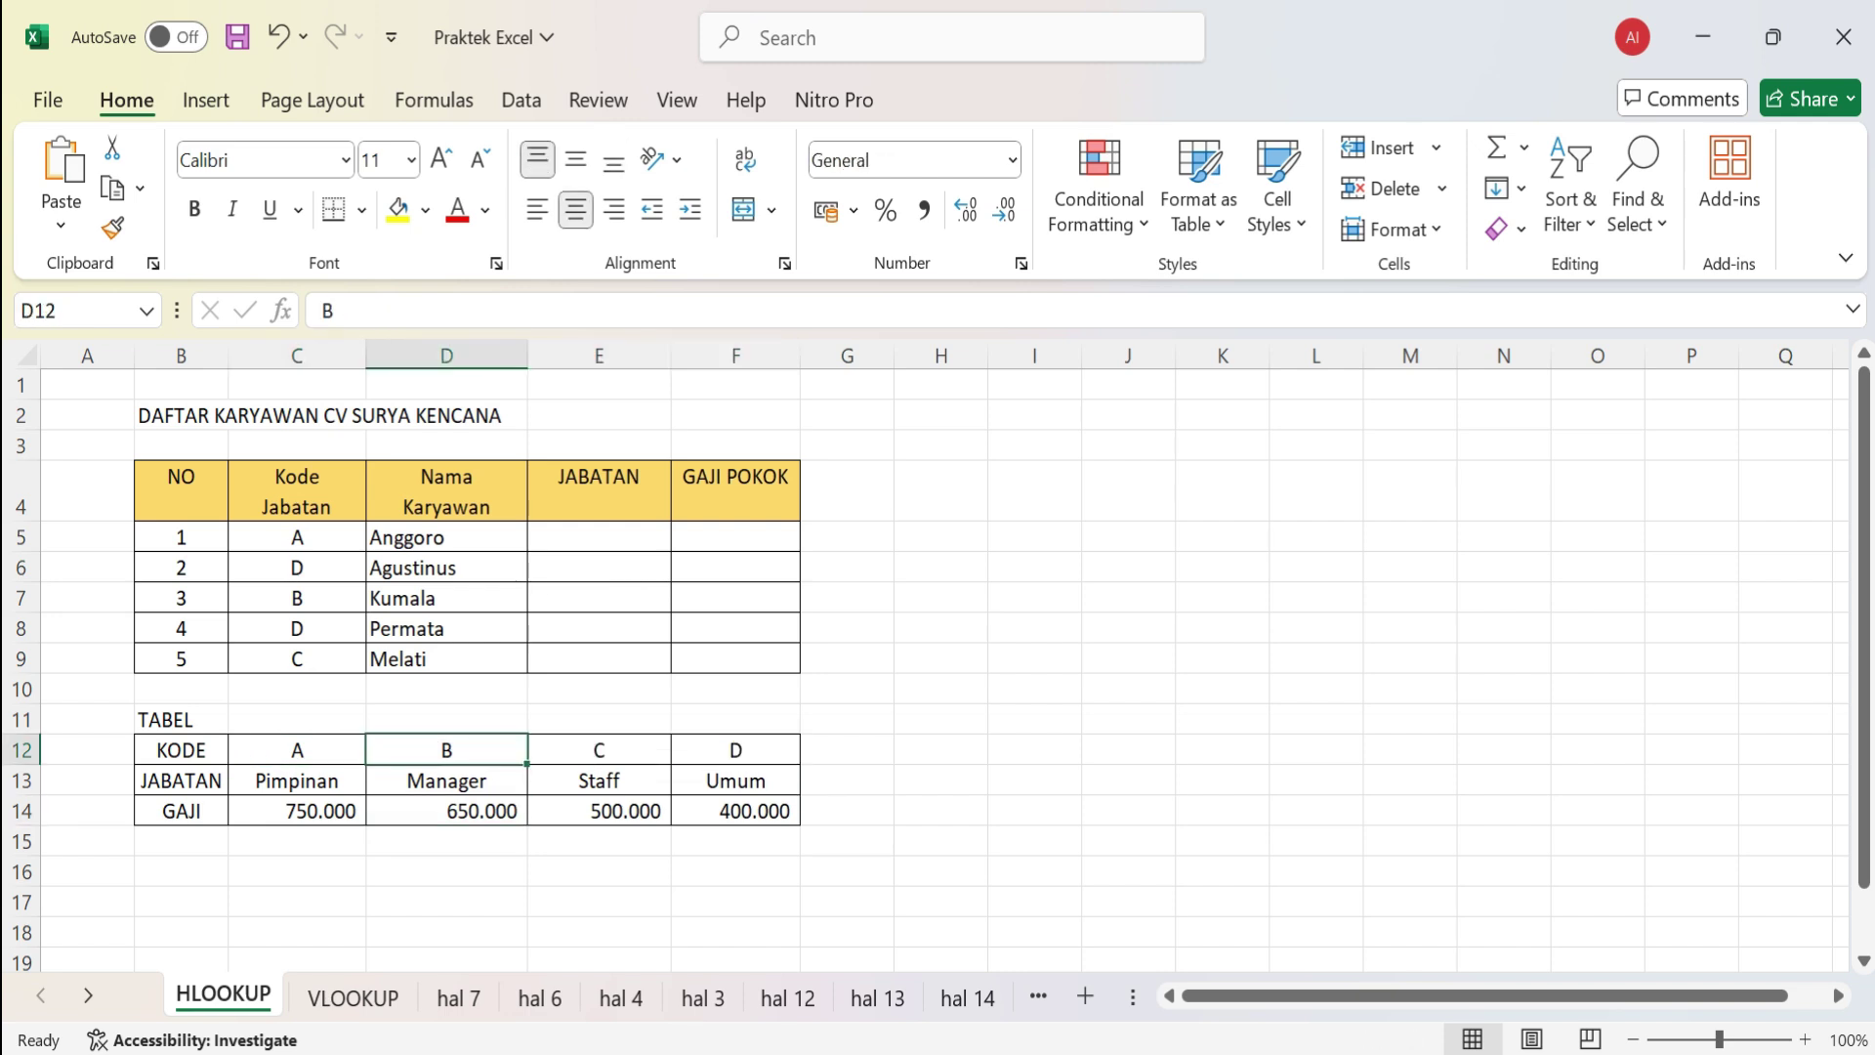
click(599, 750)
click(735, 750)
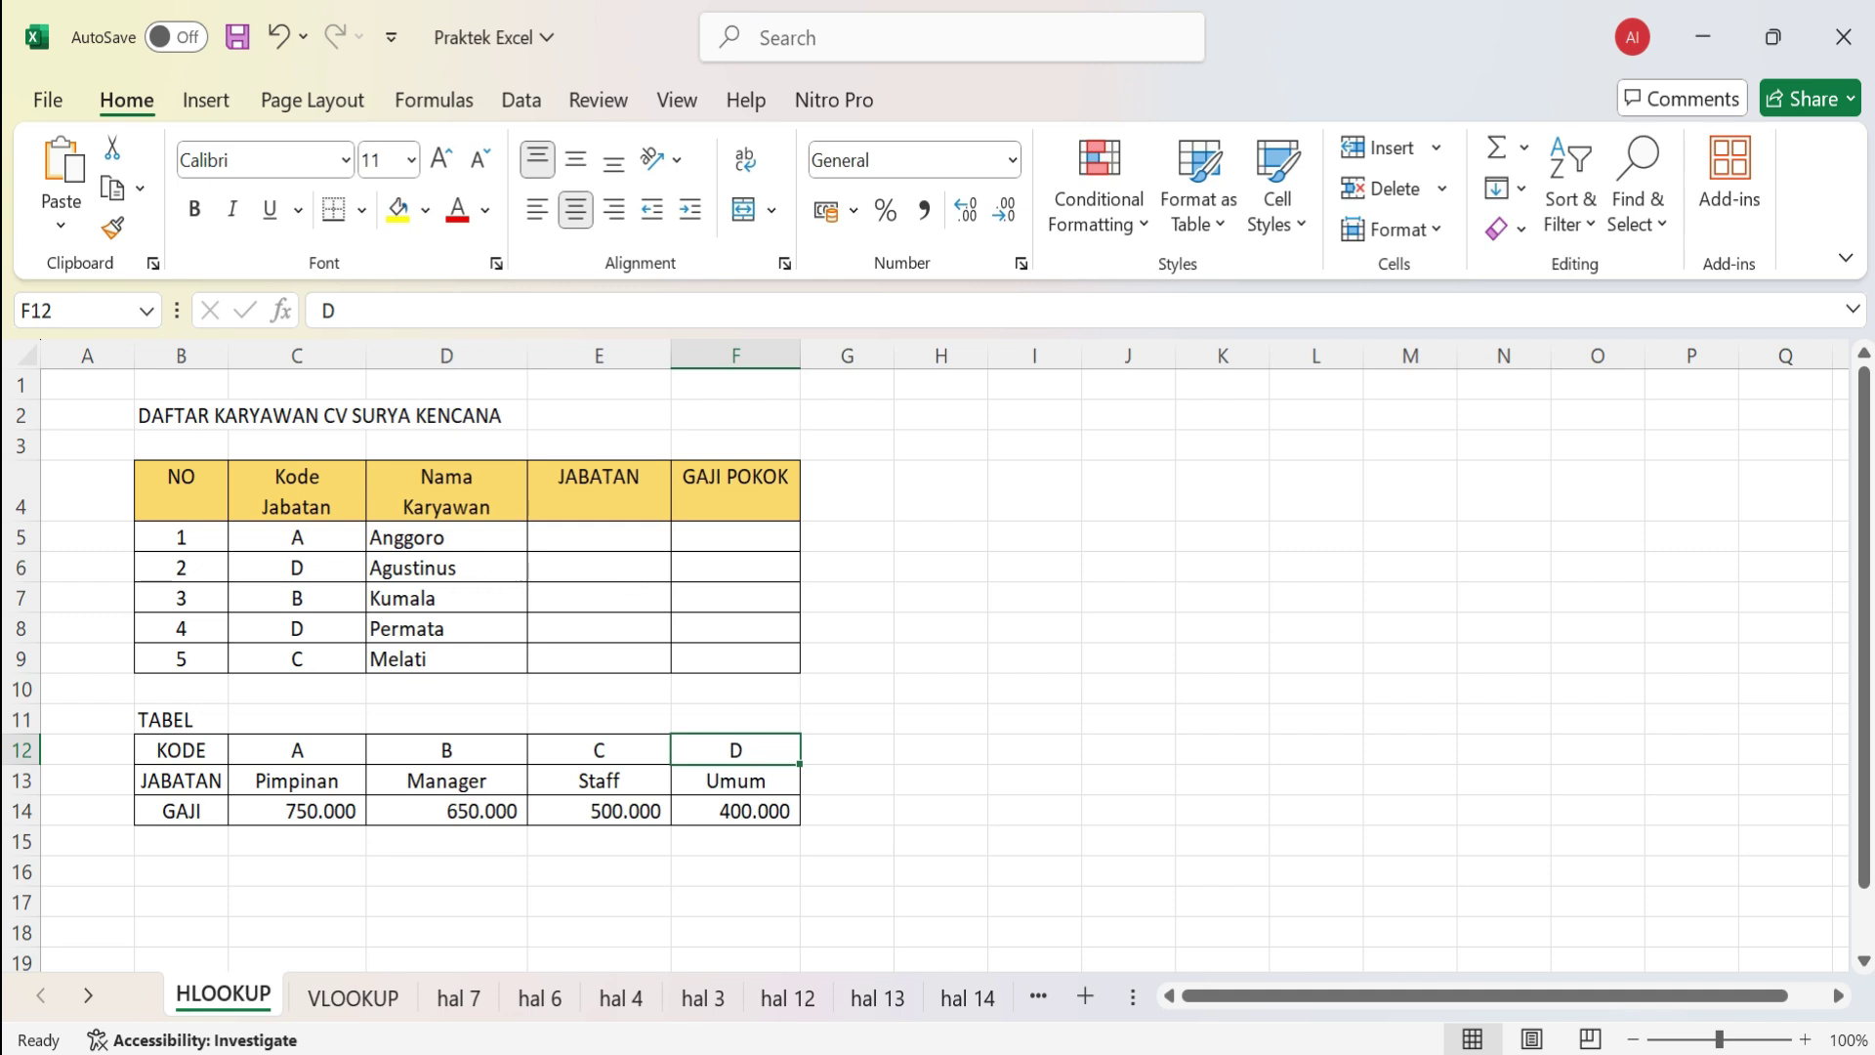
click(599, 537)
text(=)
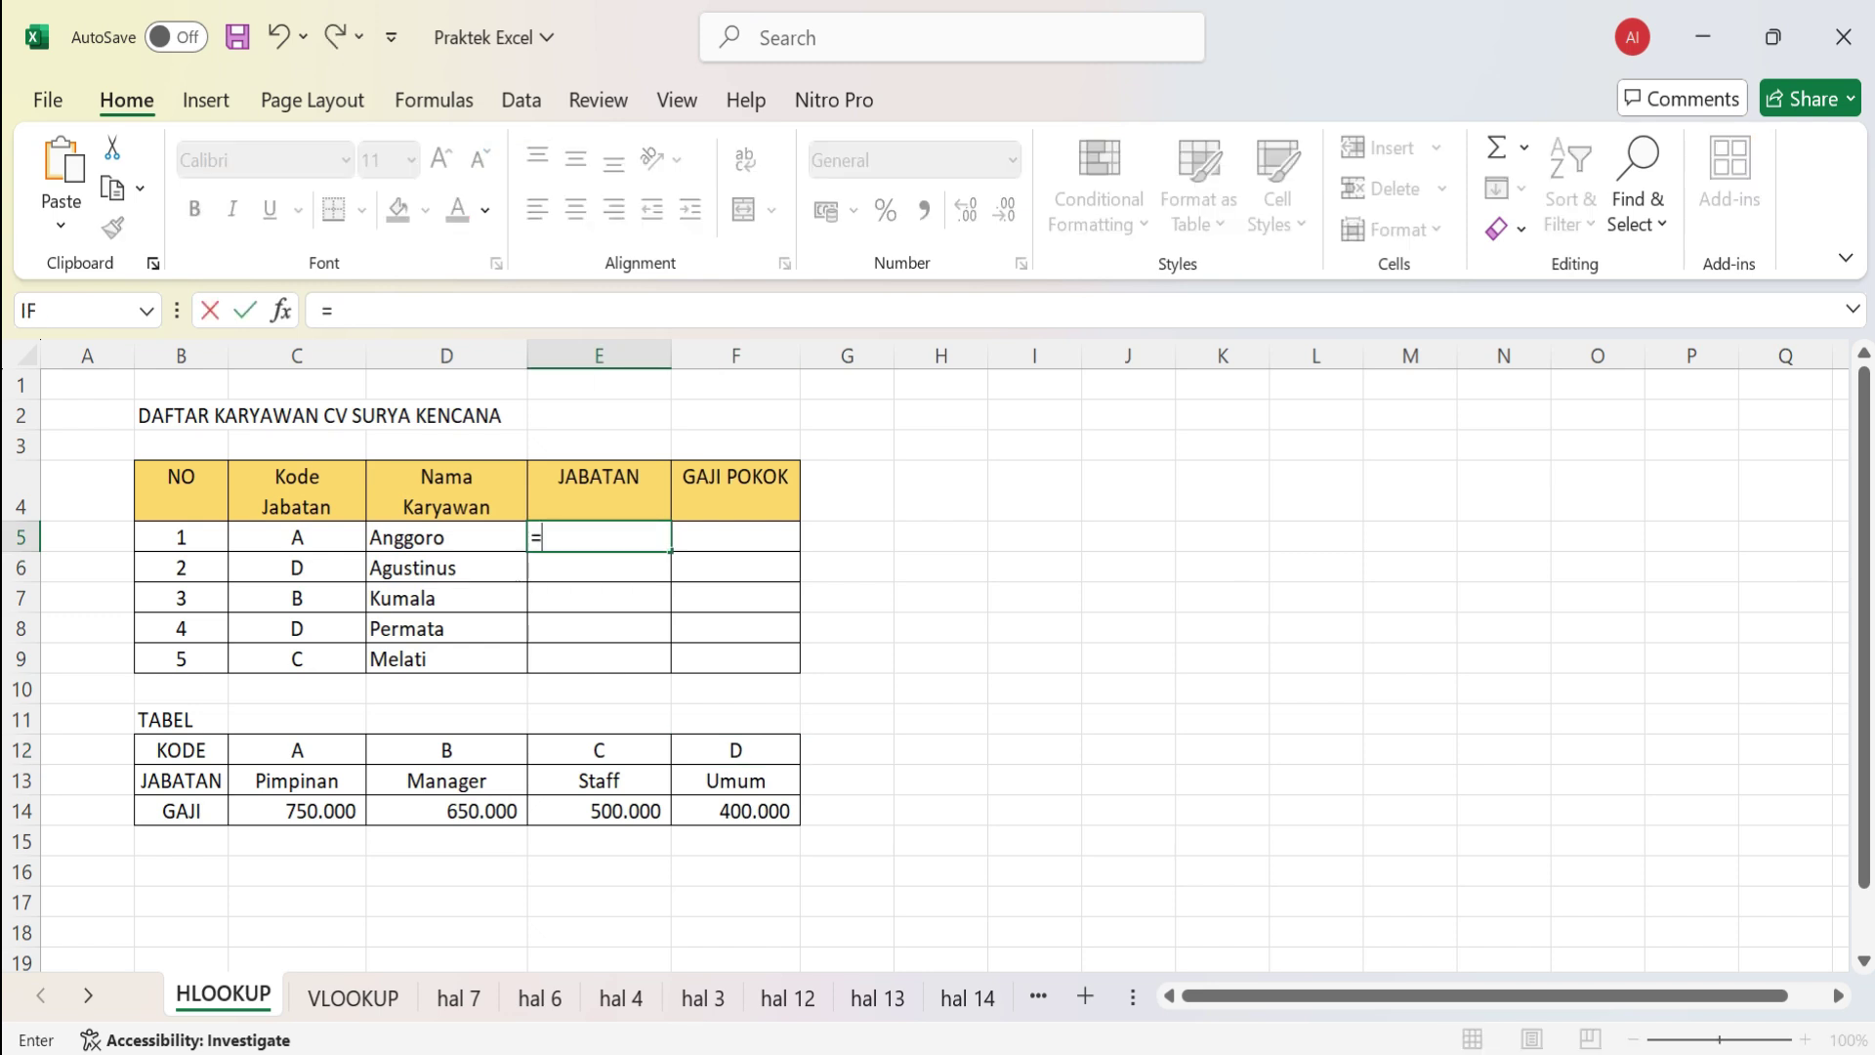
text(H)
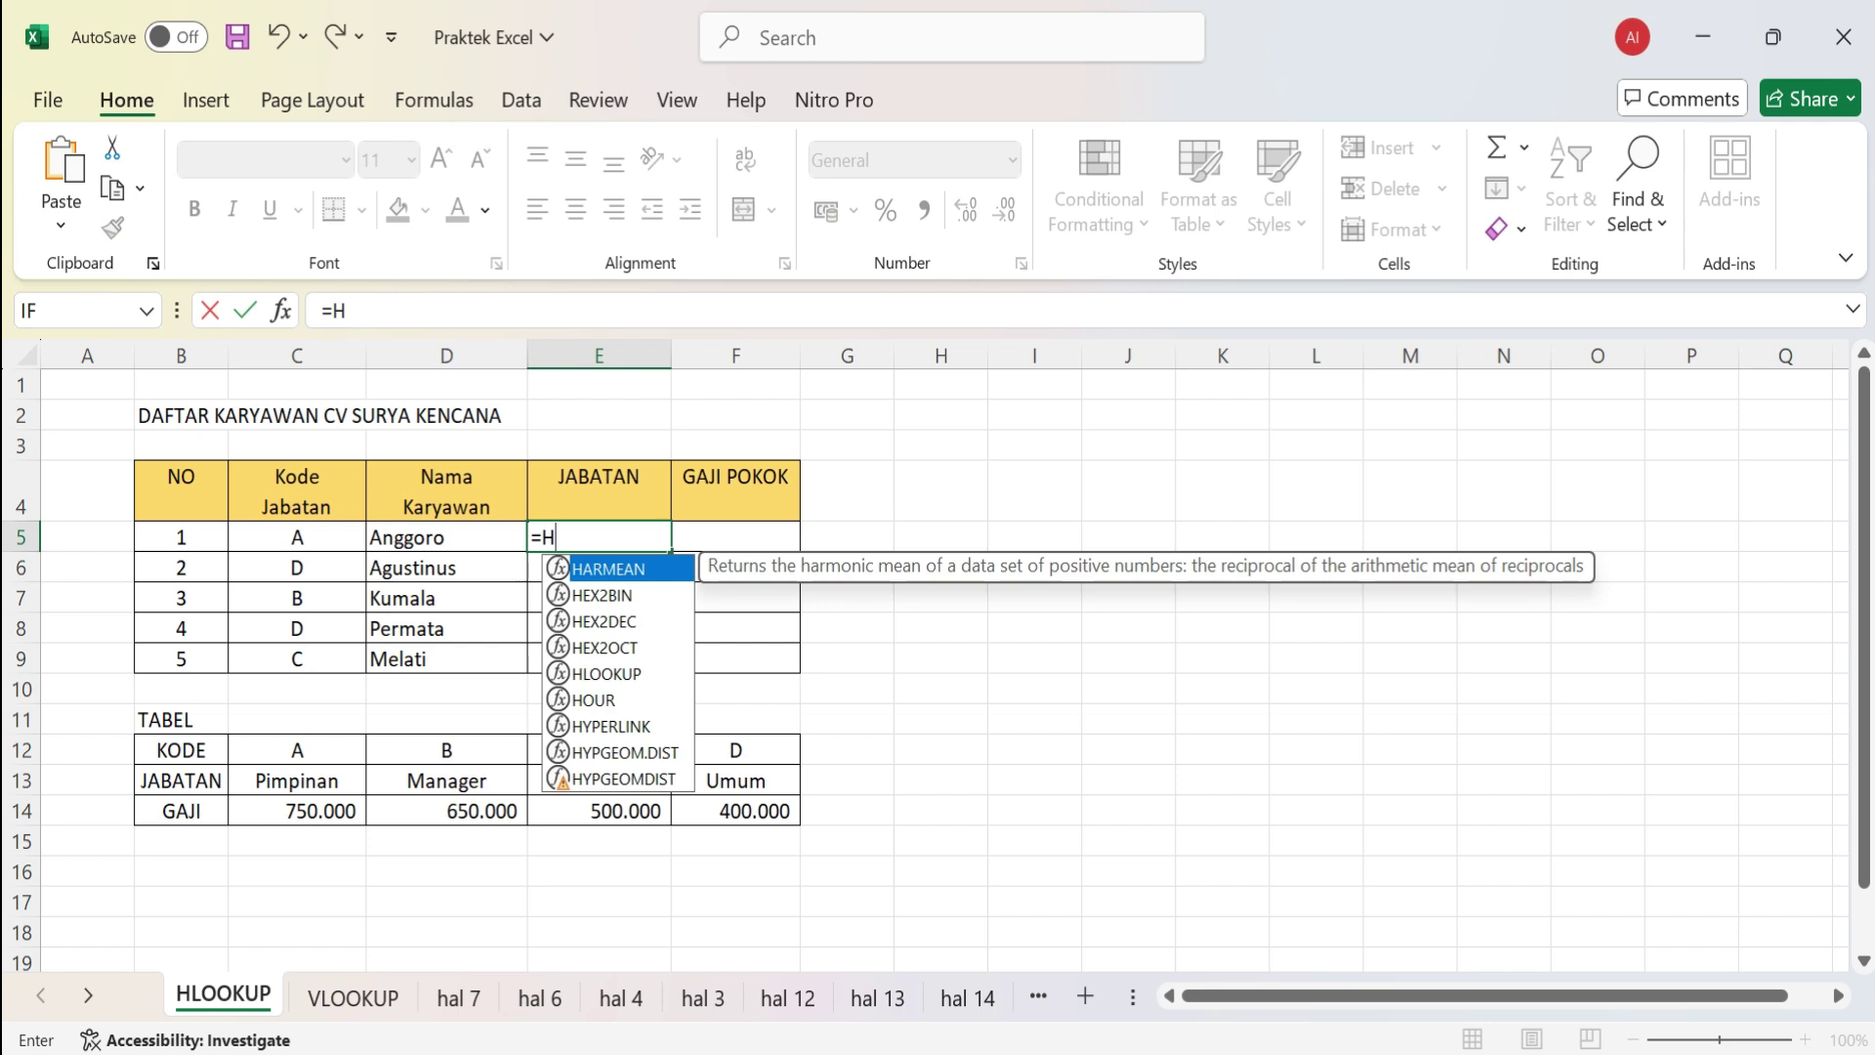
text(L)
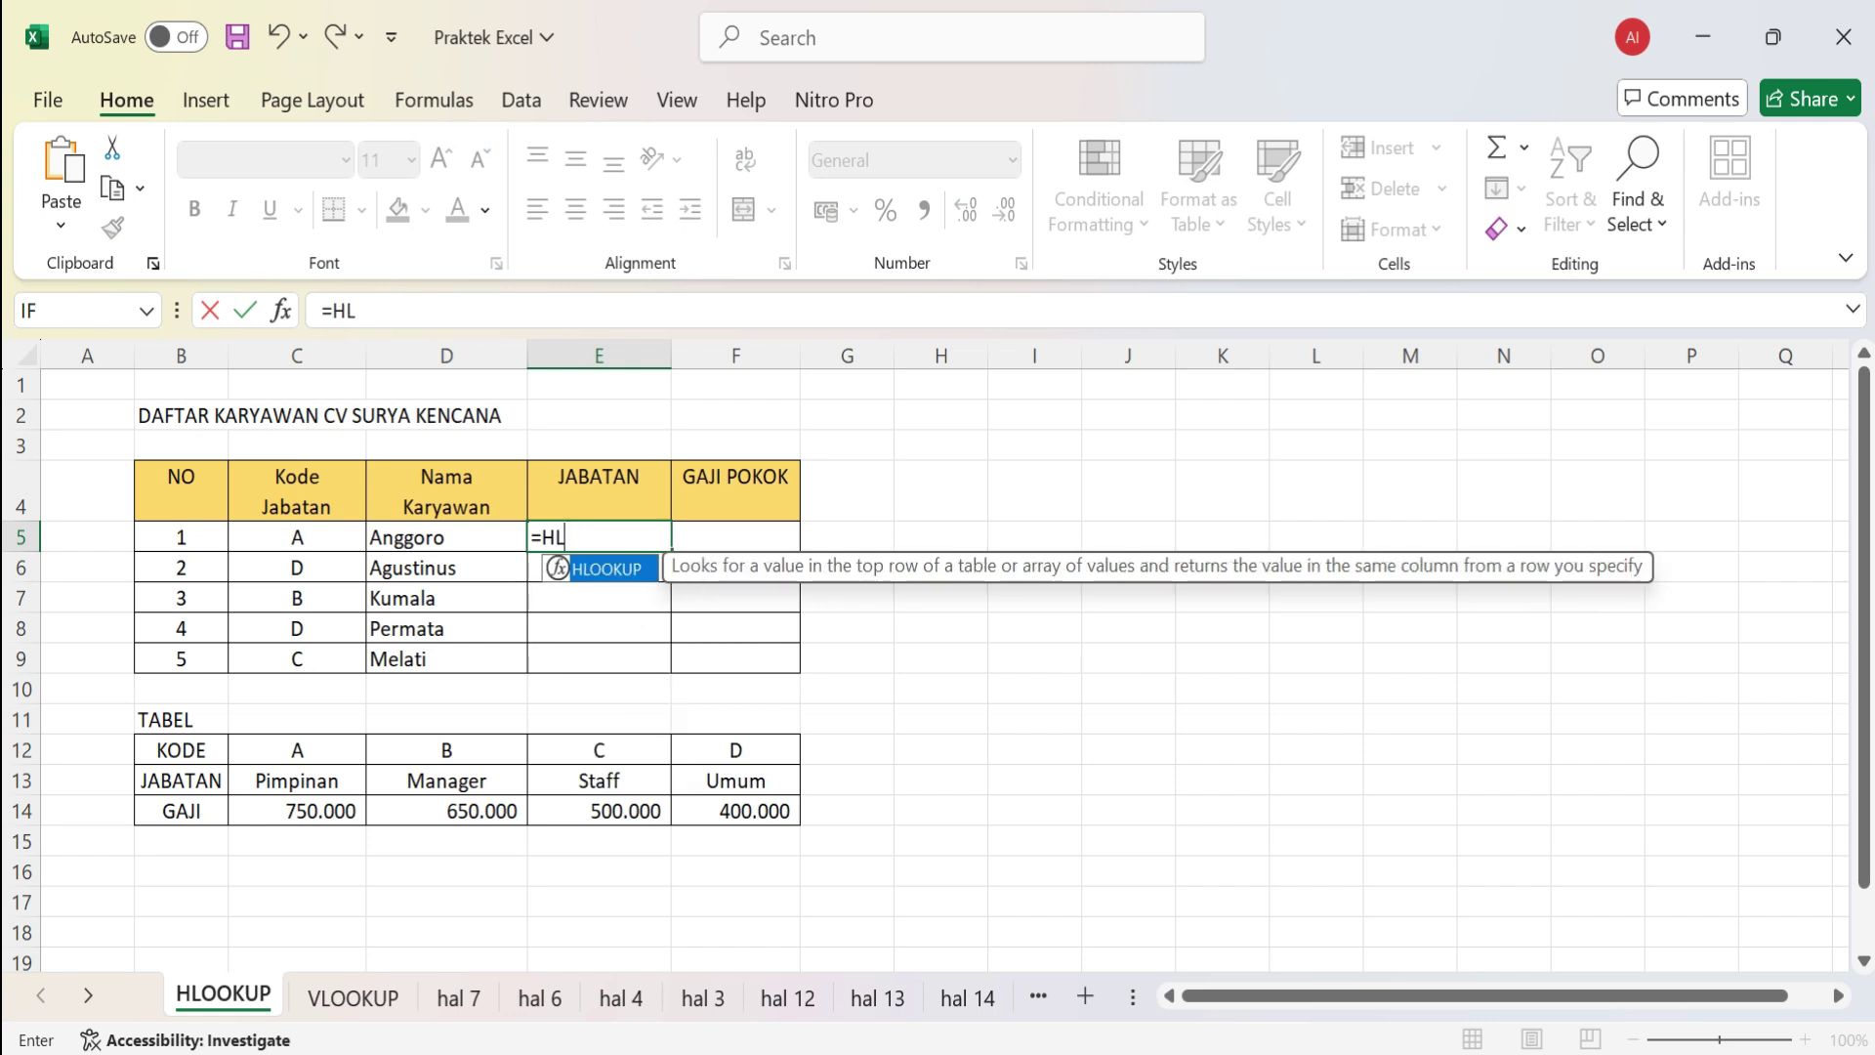
key(Tab)
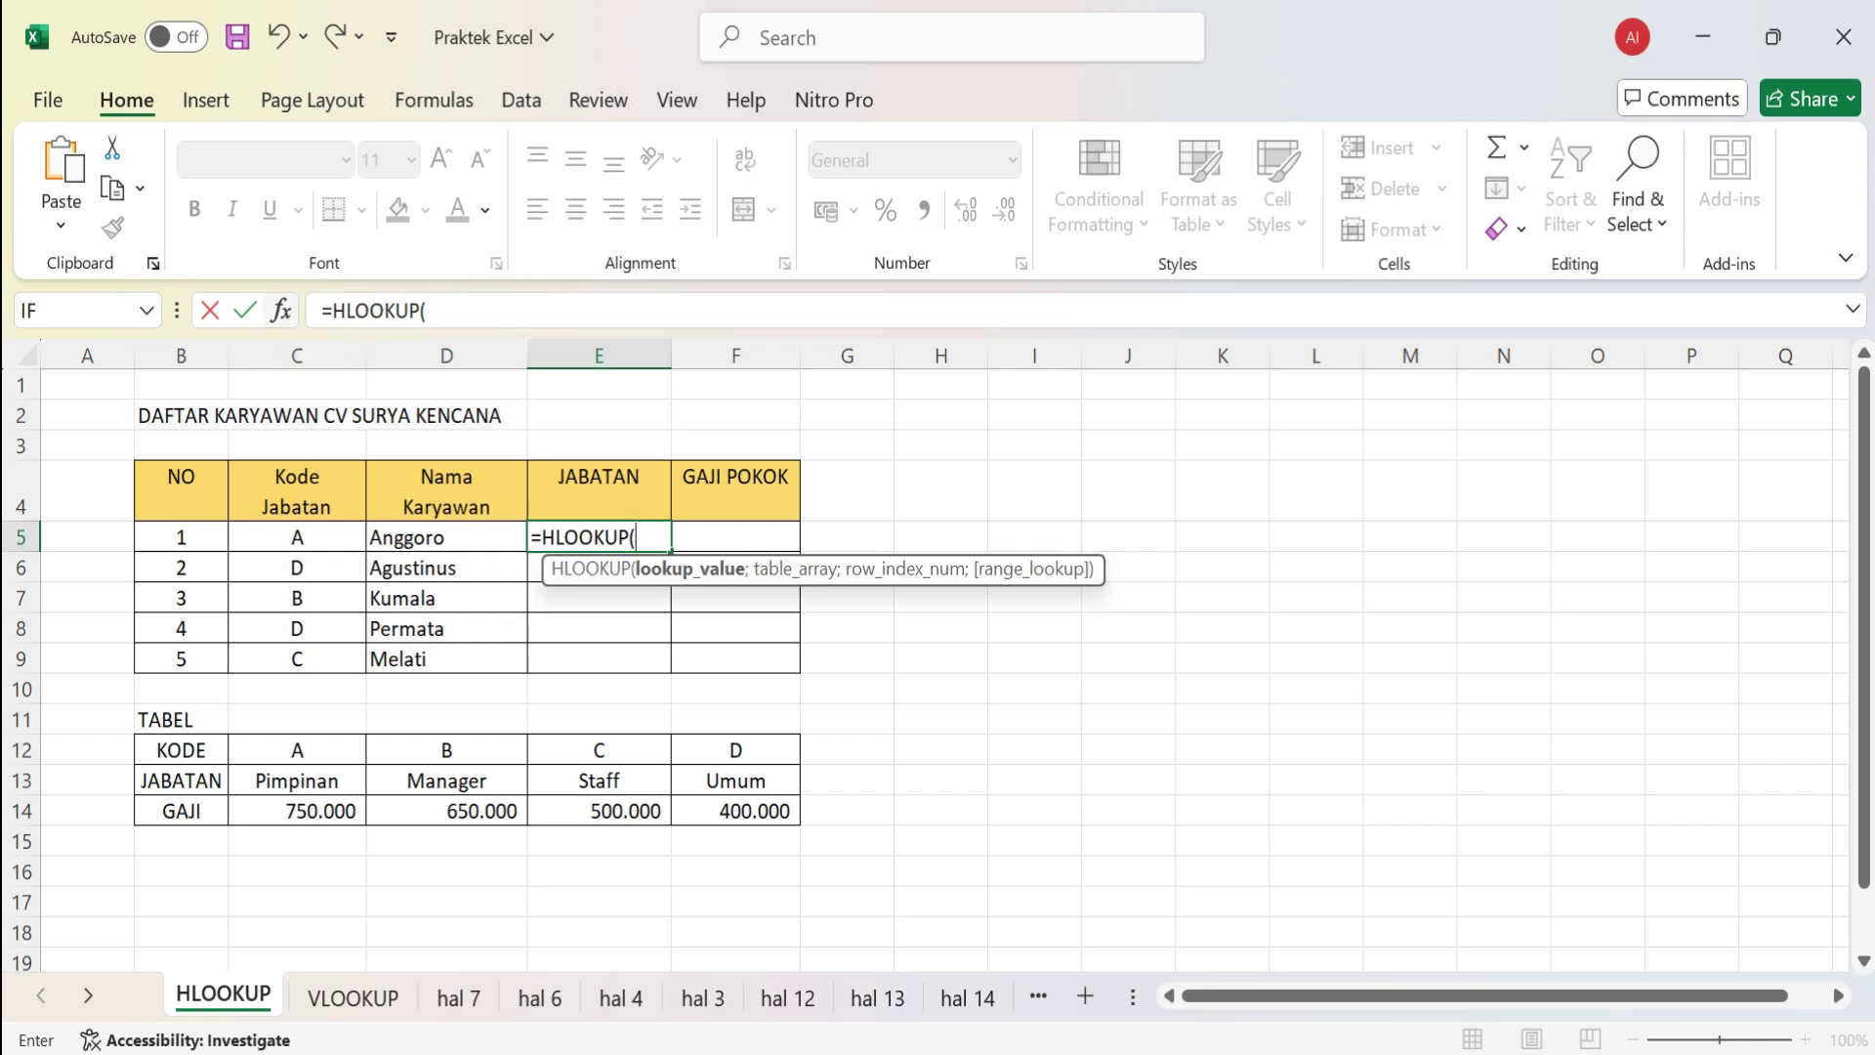
click(281, 310)
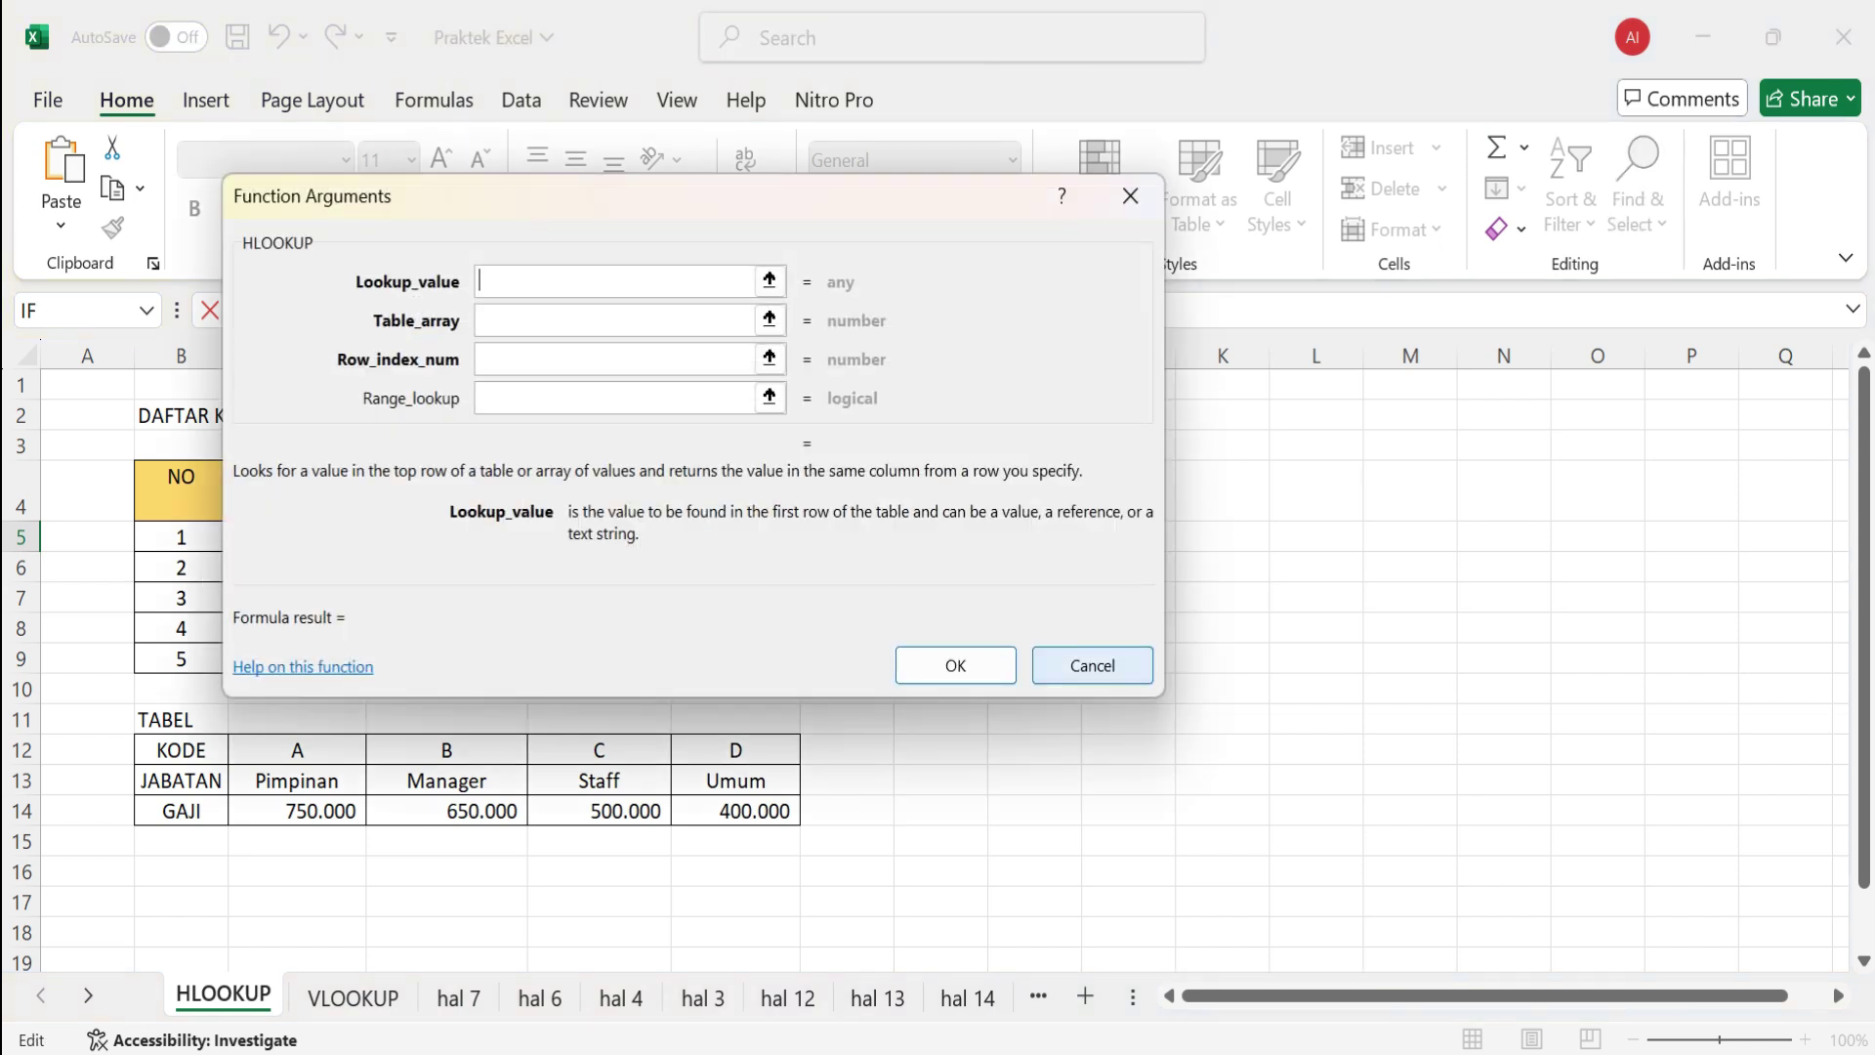
click(1092, 665)
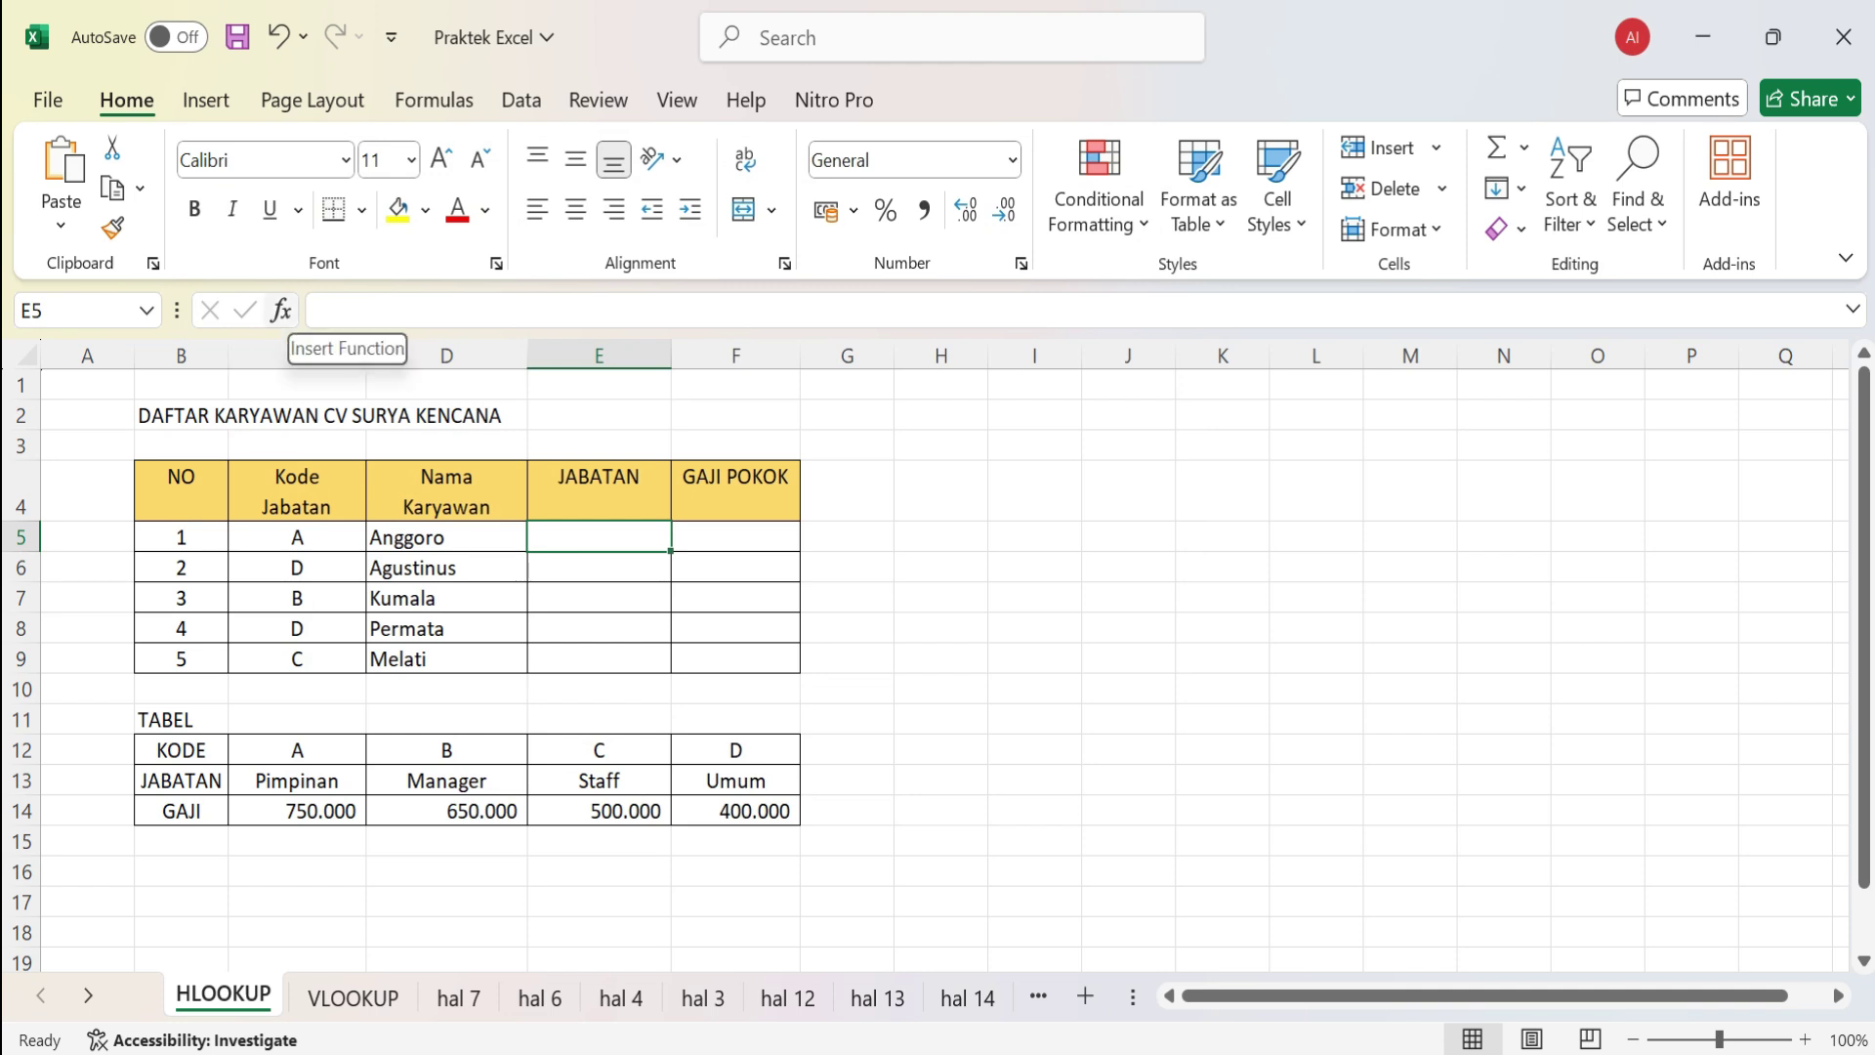
- Insert the HLOOKUP function from the Lookup & Reference category into cell E5, the first JABATAN cell
click(281, 311)
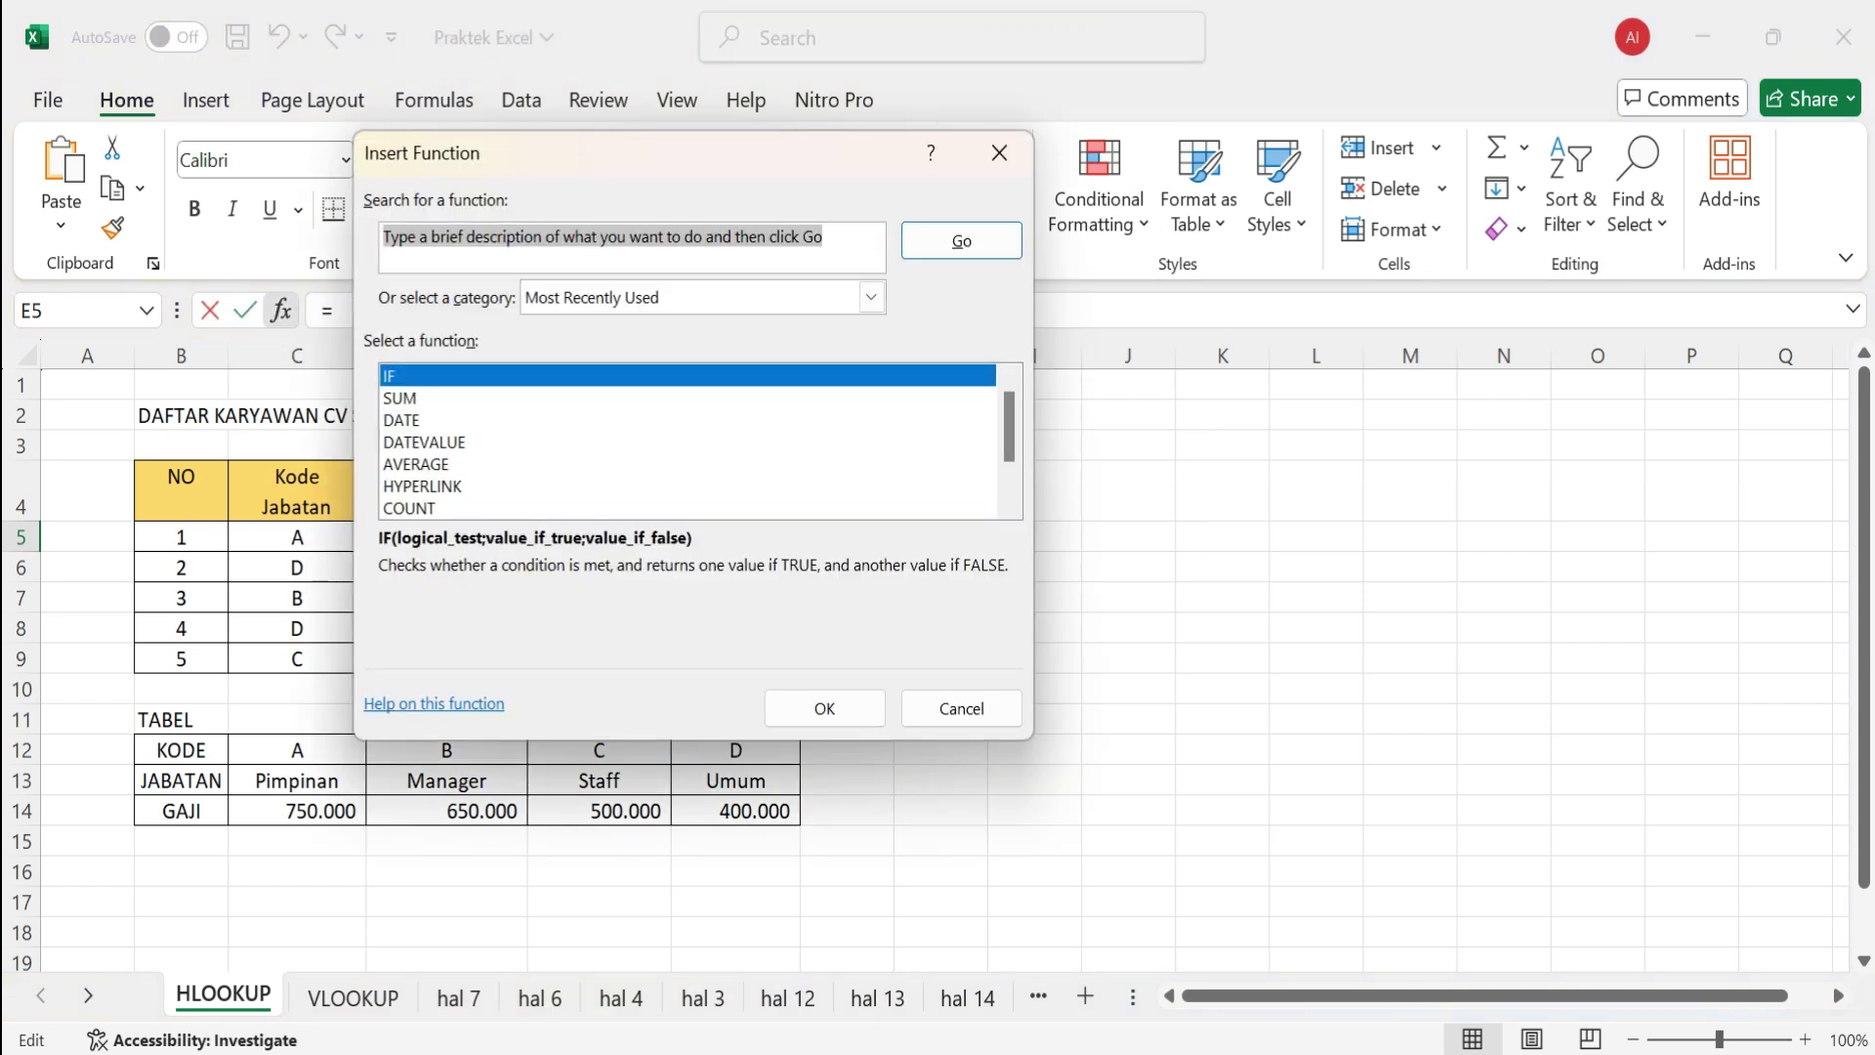
click(871, 296)
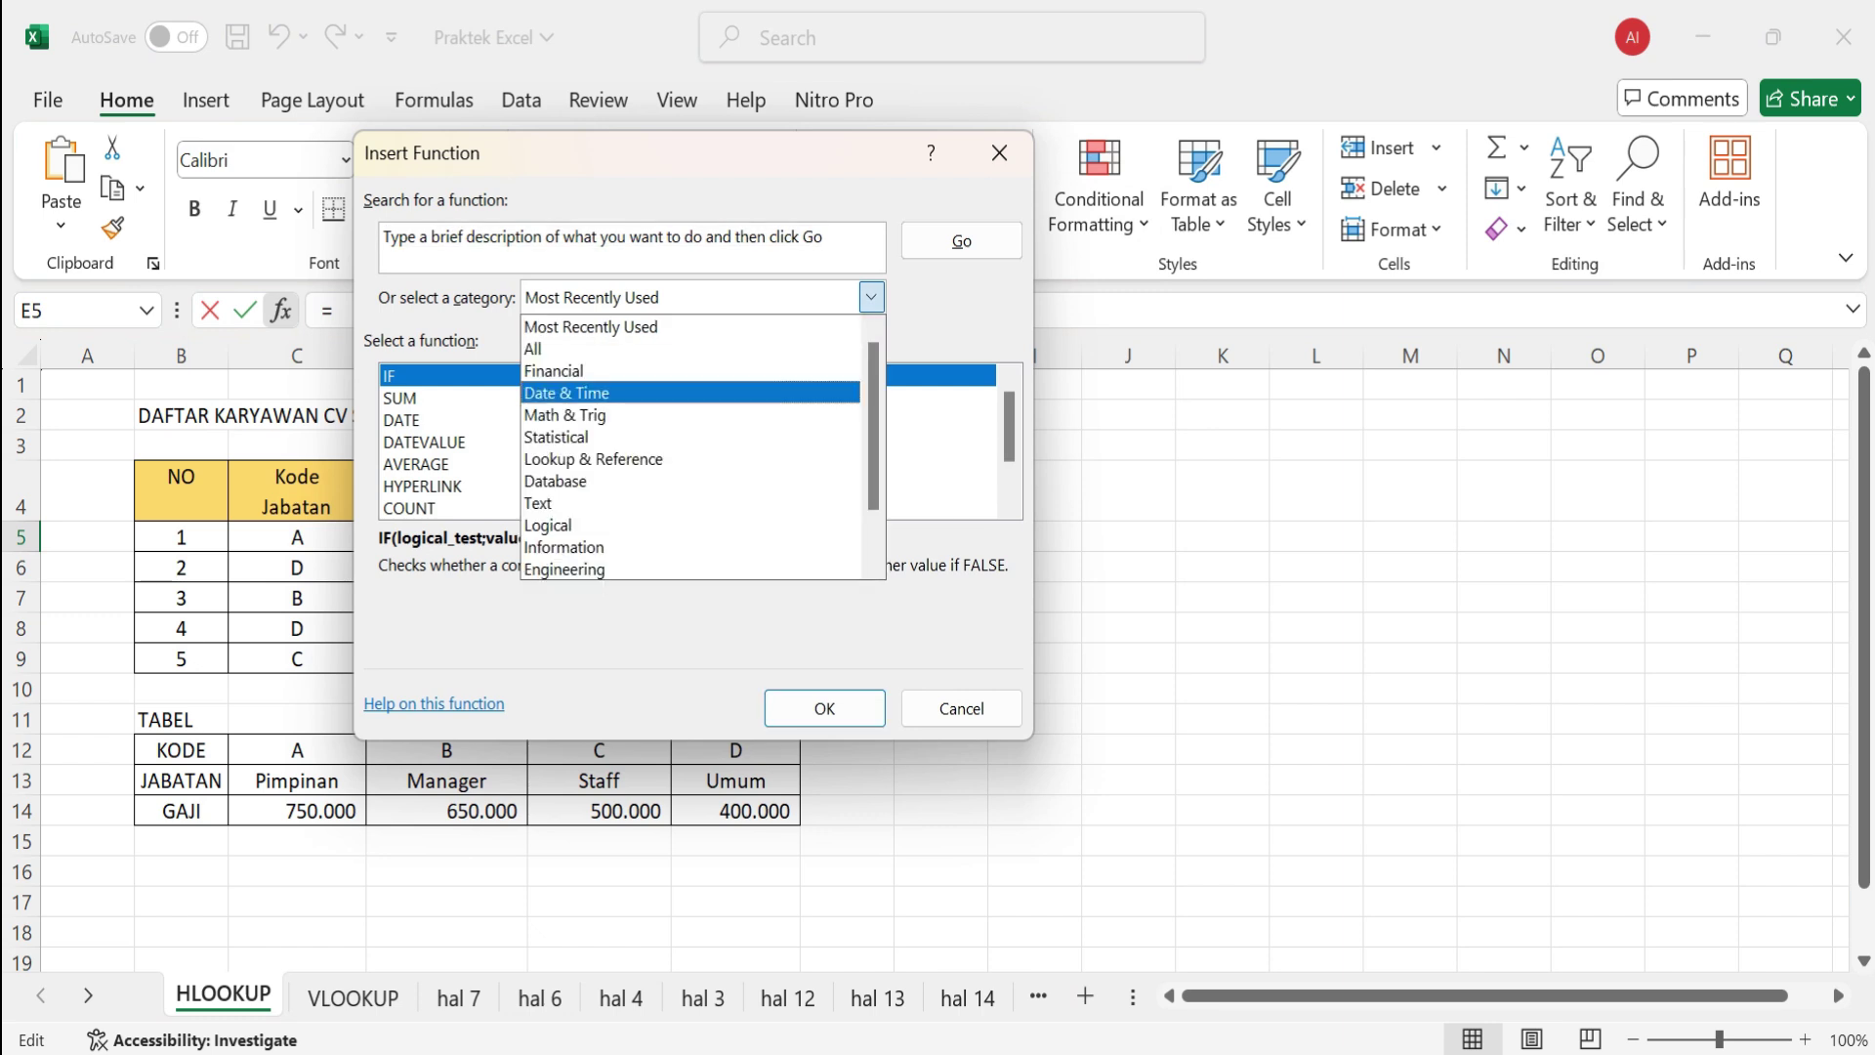
click(593, 459)
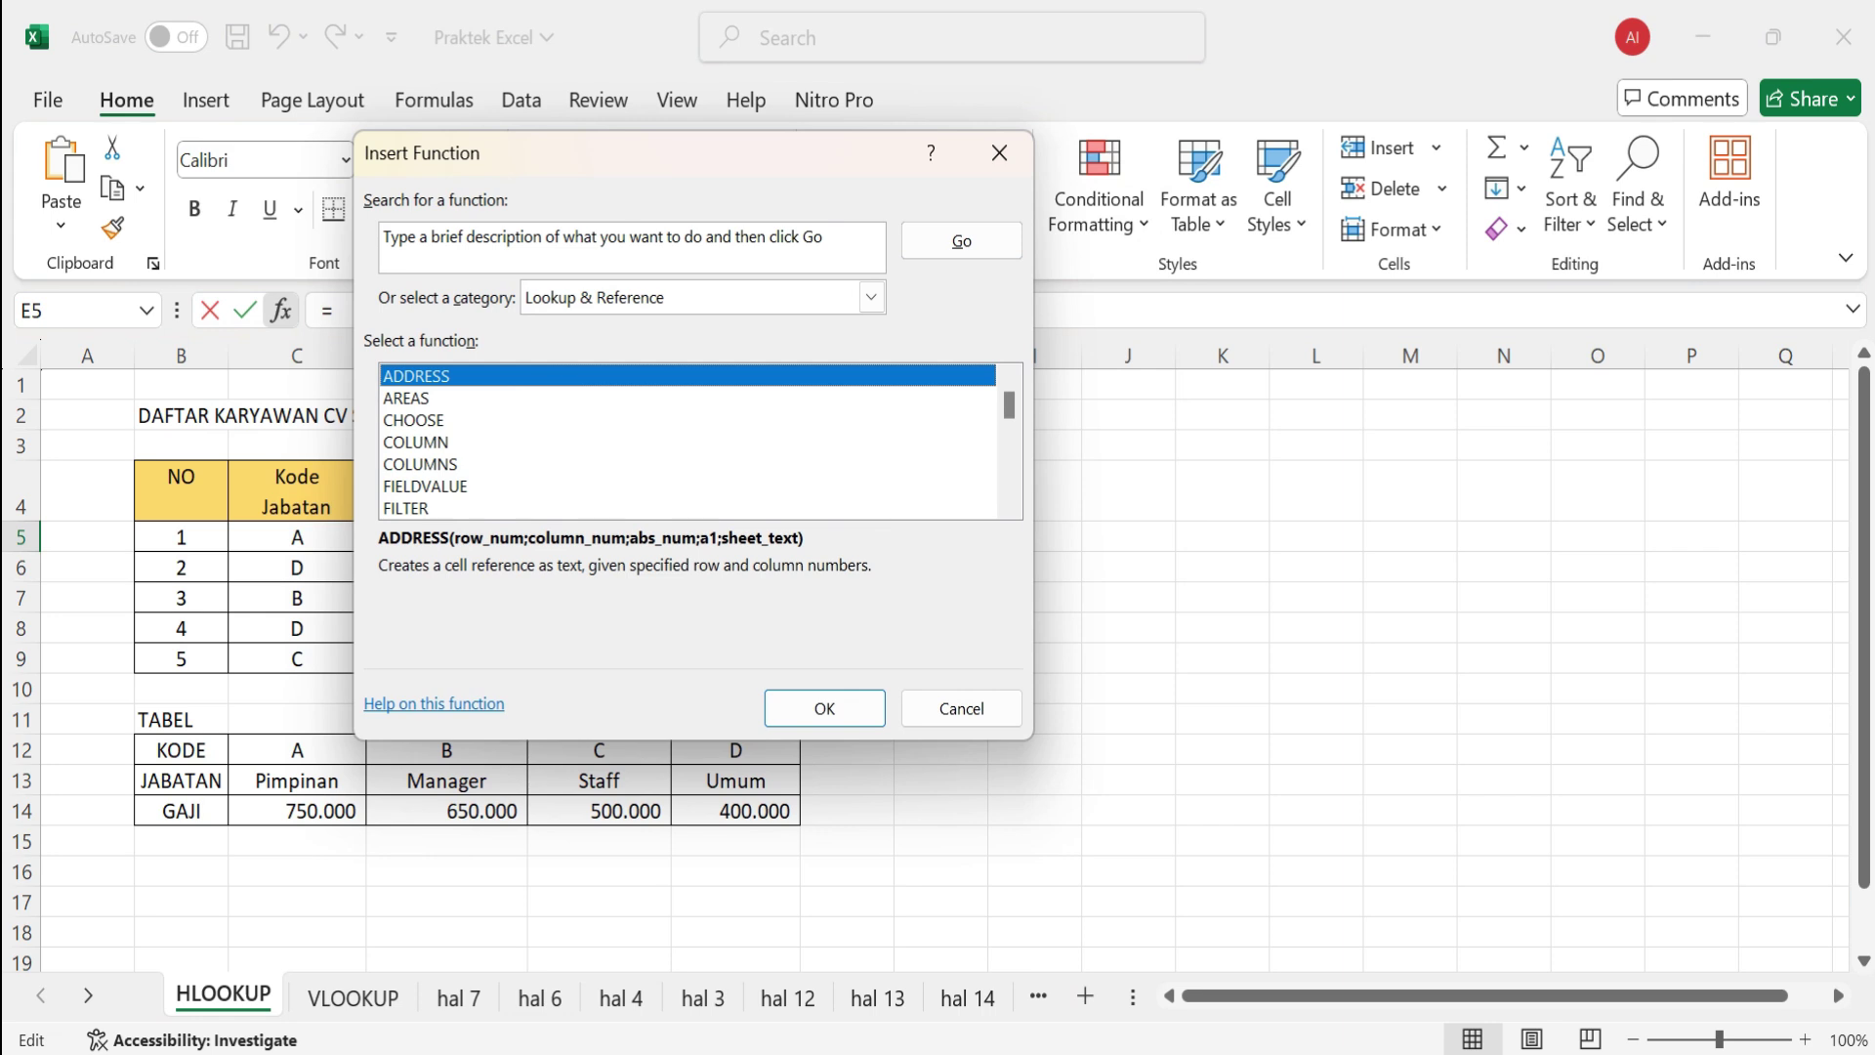
key(h)
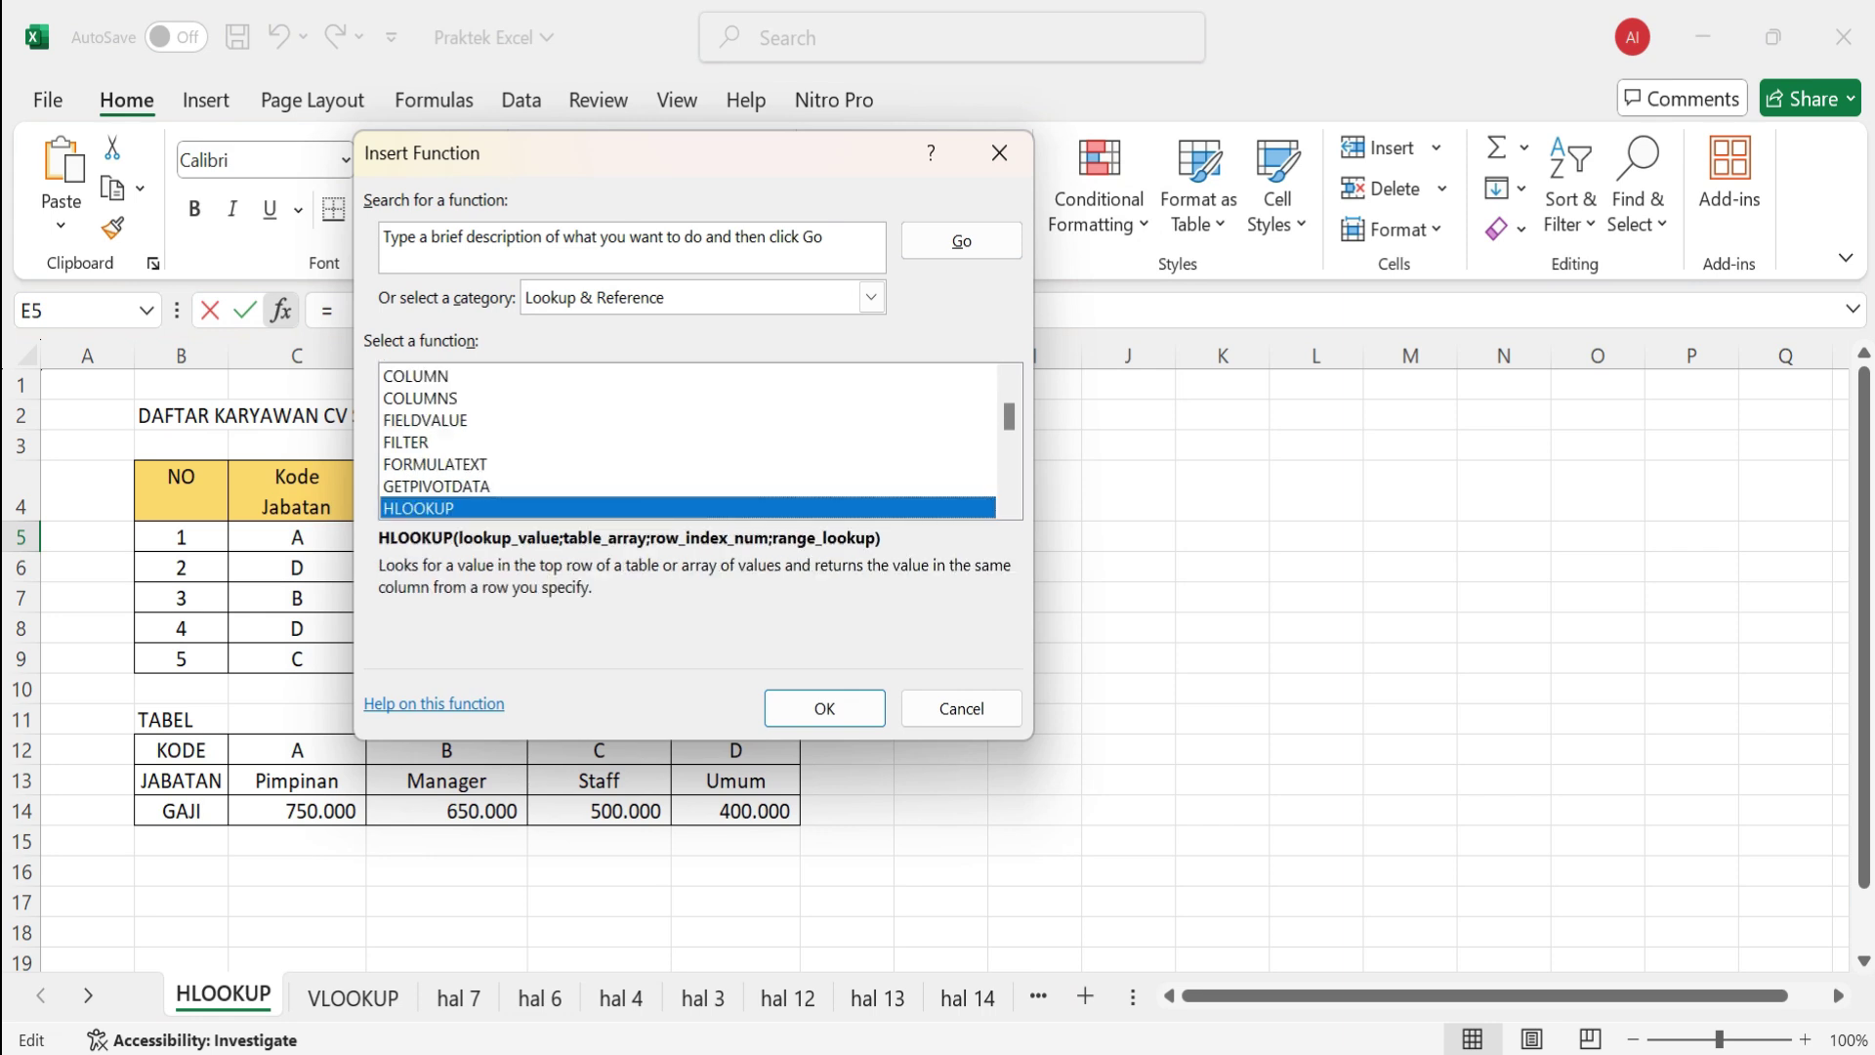
key(Return)
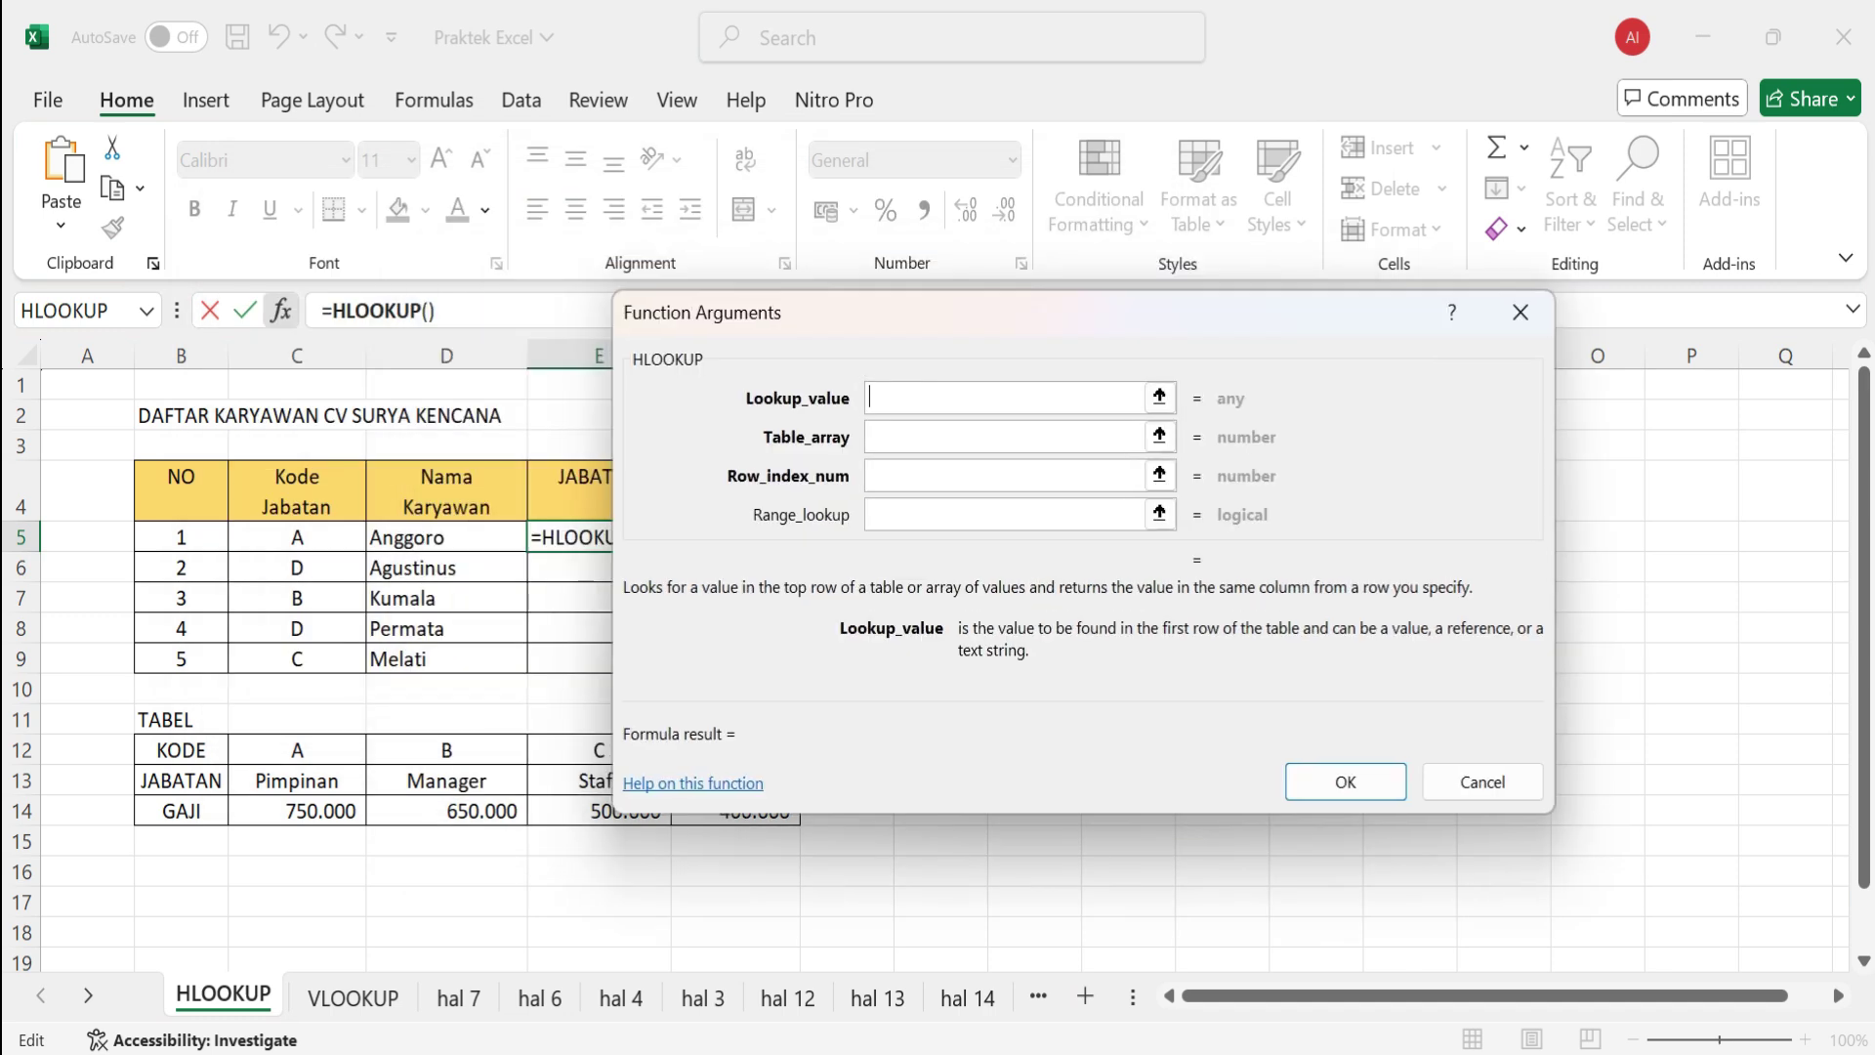
- Move the Function Arguments dialog clear of the employee table and set Lookup_value to the job code in C5
drag(977, 312, 885, 331)
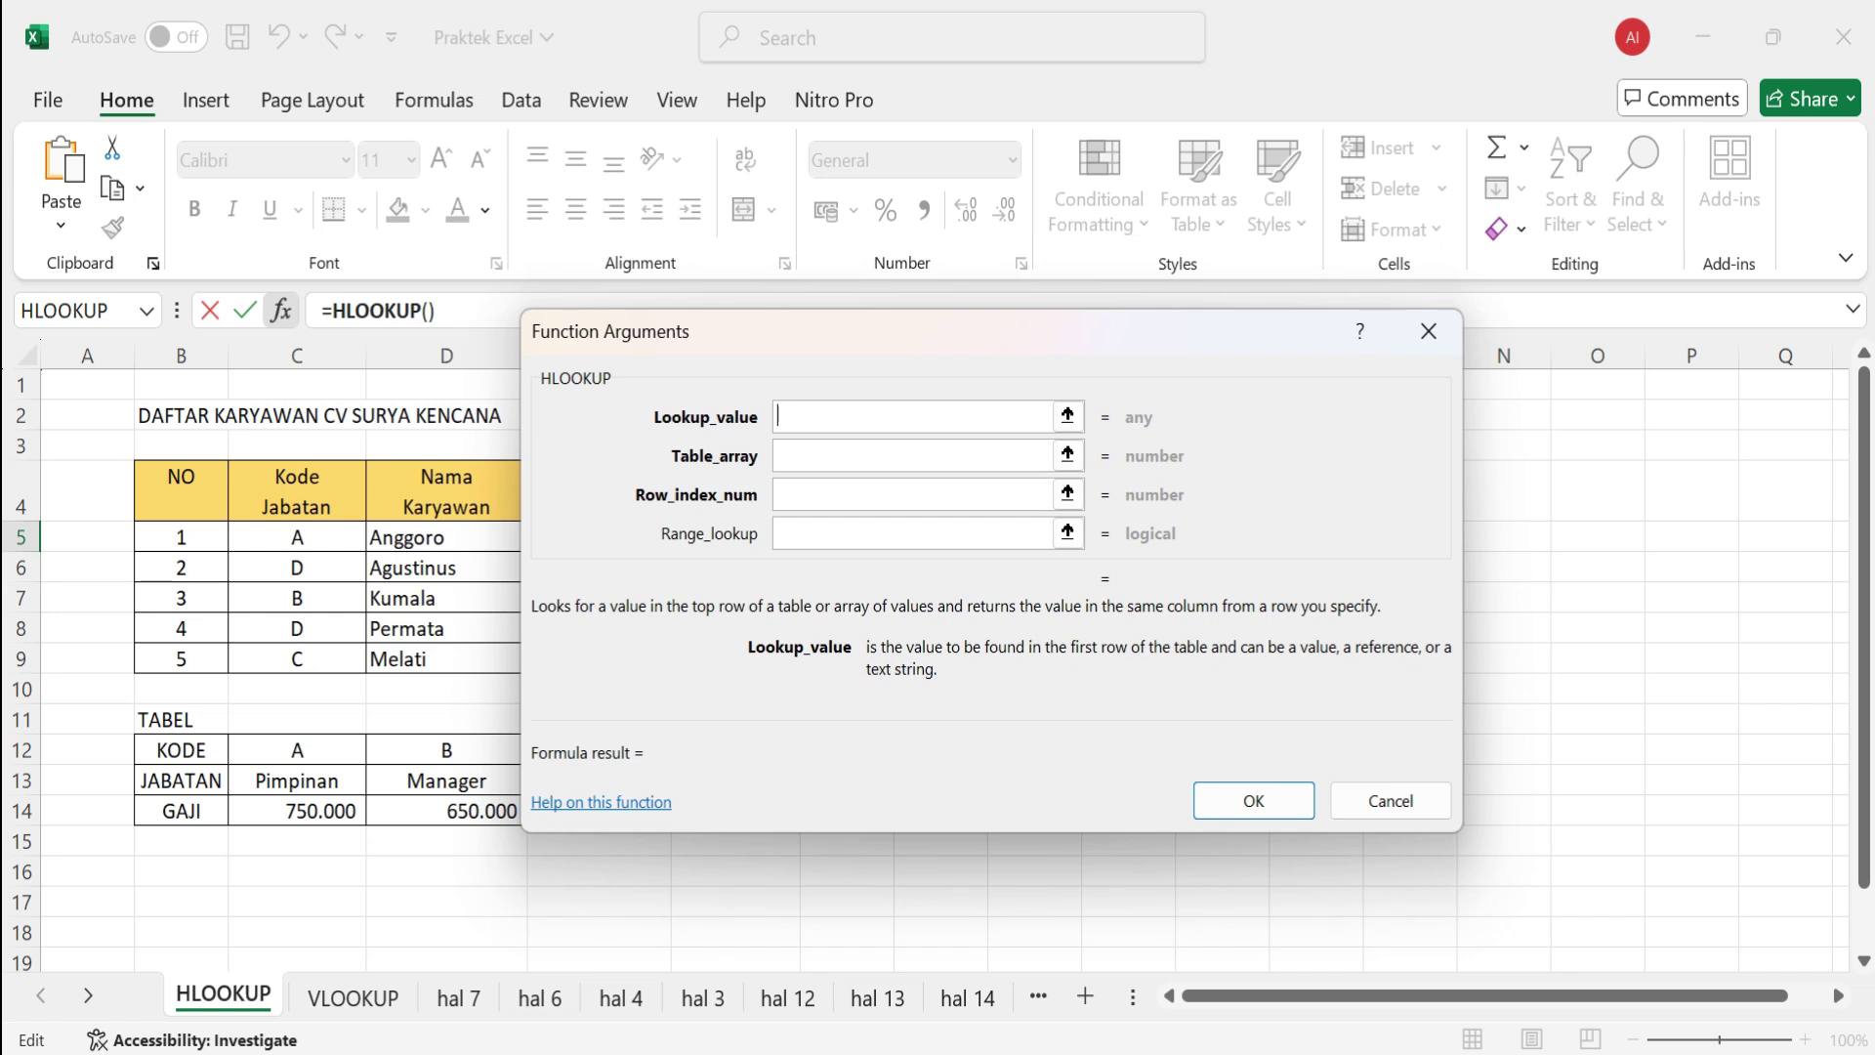
drag(905, 355, 1162, 374)
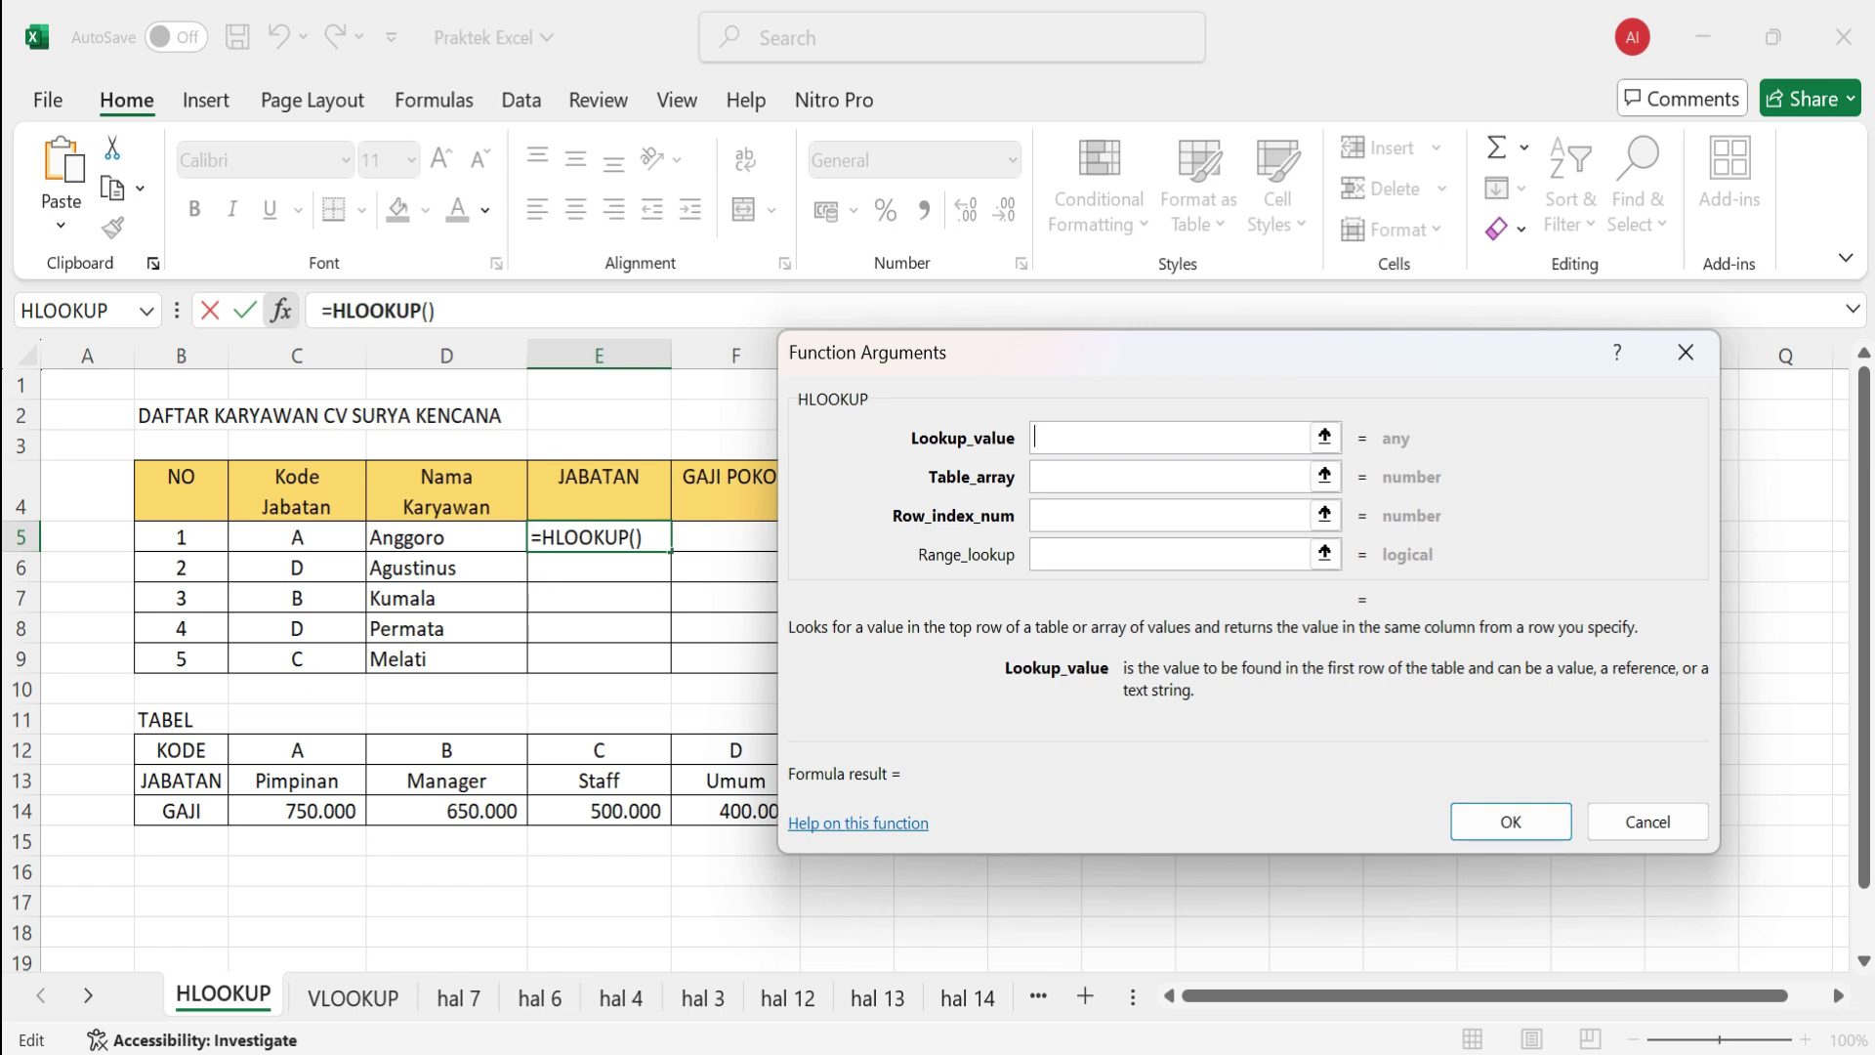
click(297, 537)
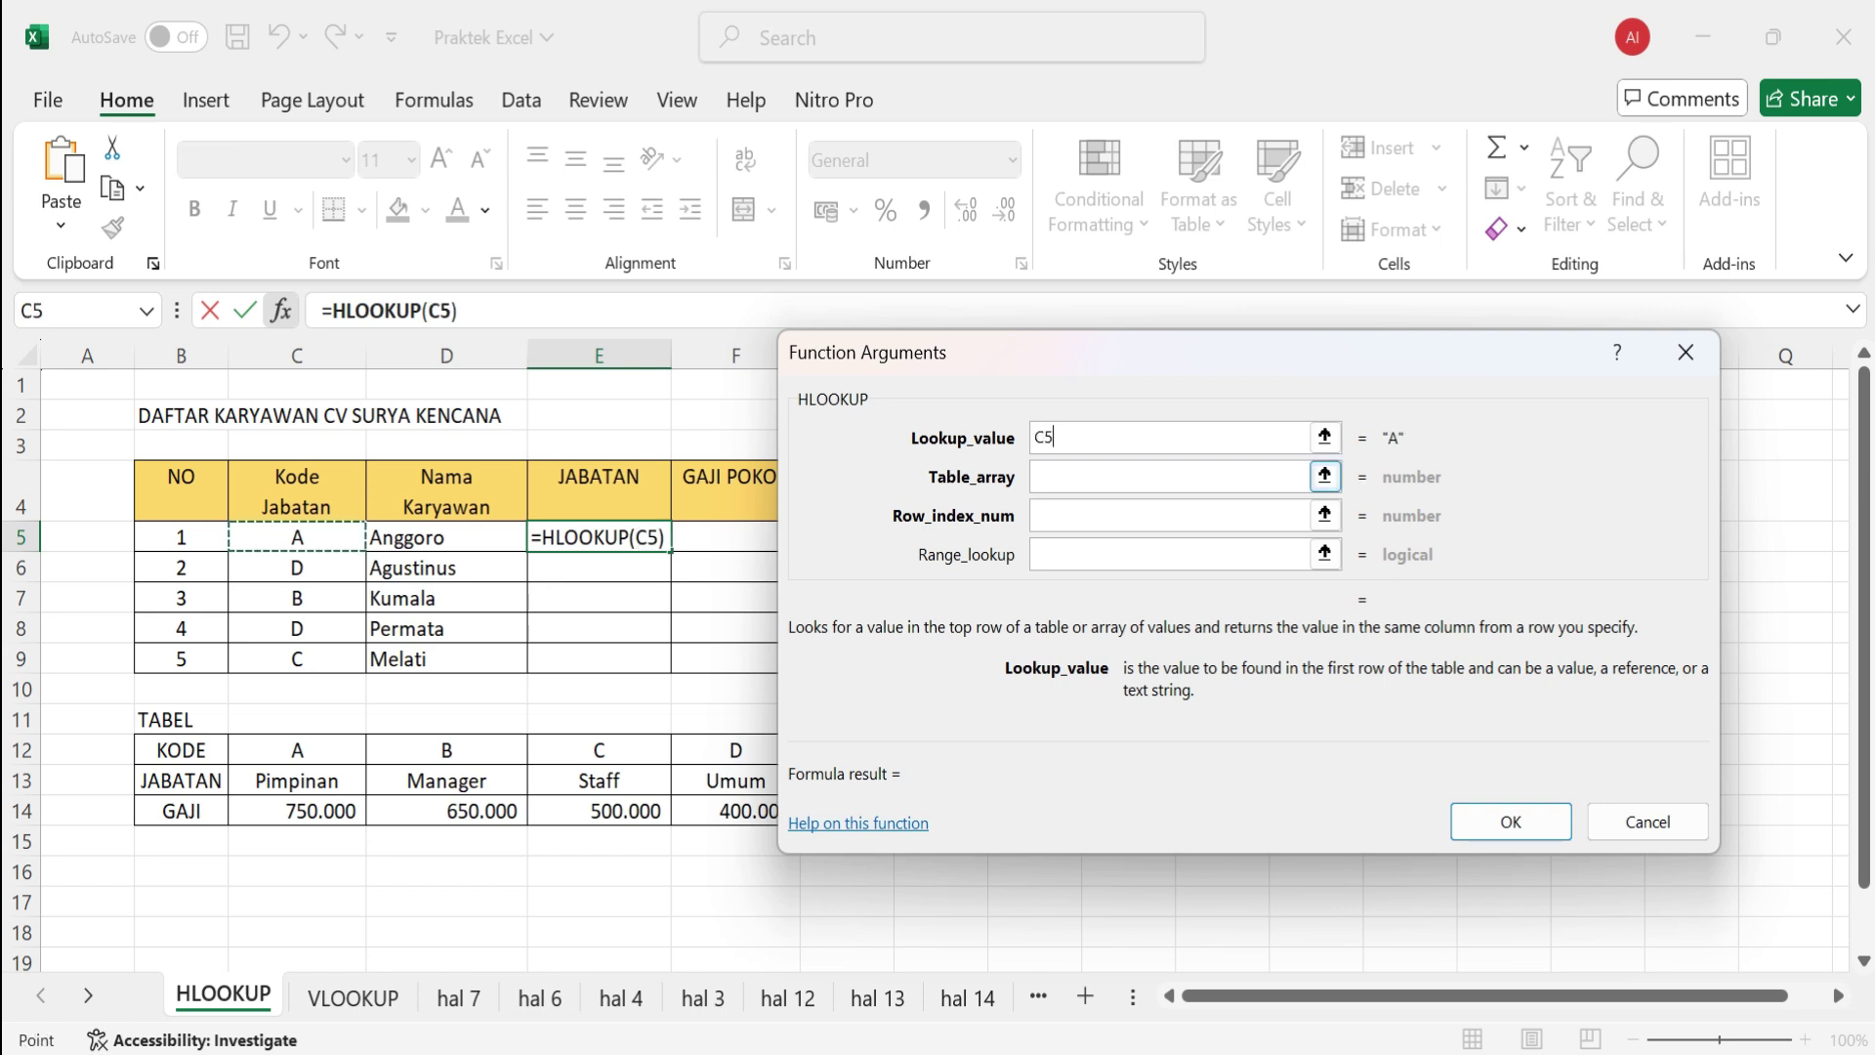
key(Tab)
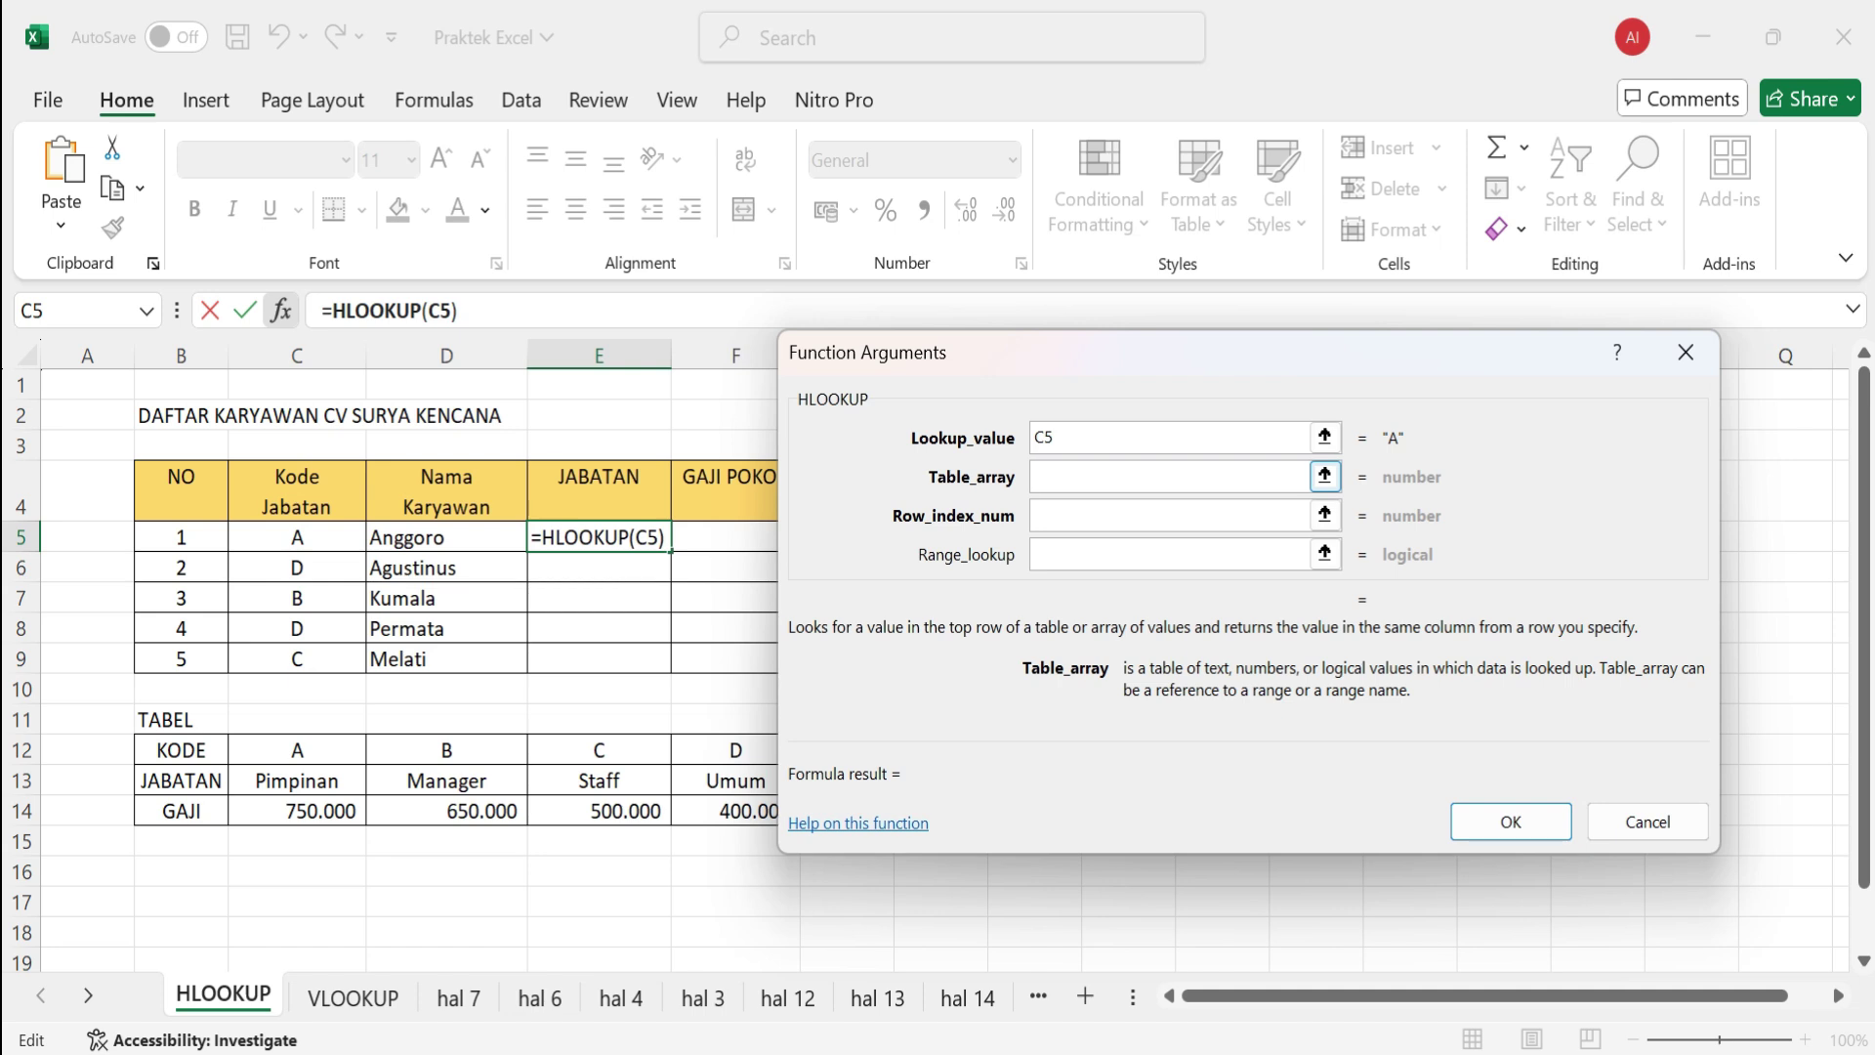
- Set Table_array to the absolute range $B$12:$F$14 and Row_index_num to 2
drag(181, 750, 793, 820)
key(F4)
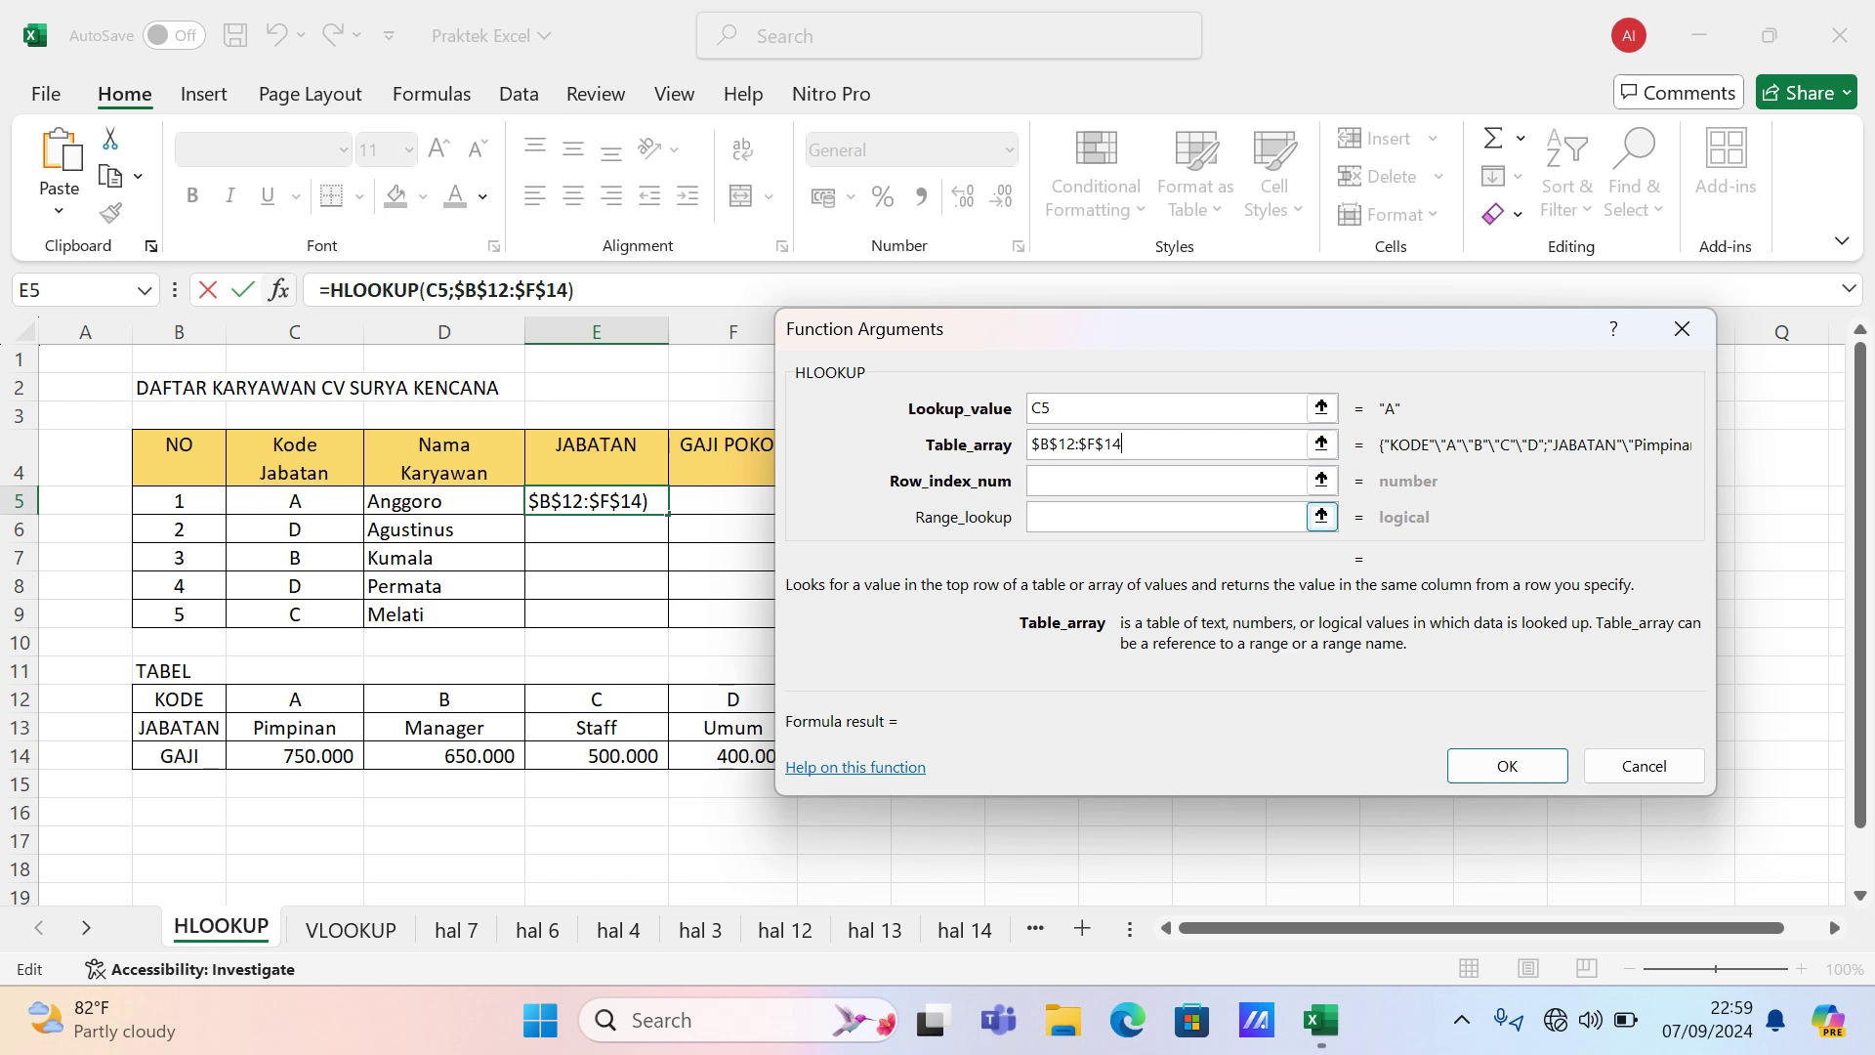
key(Tab)
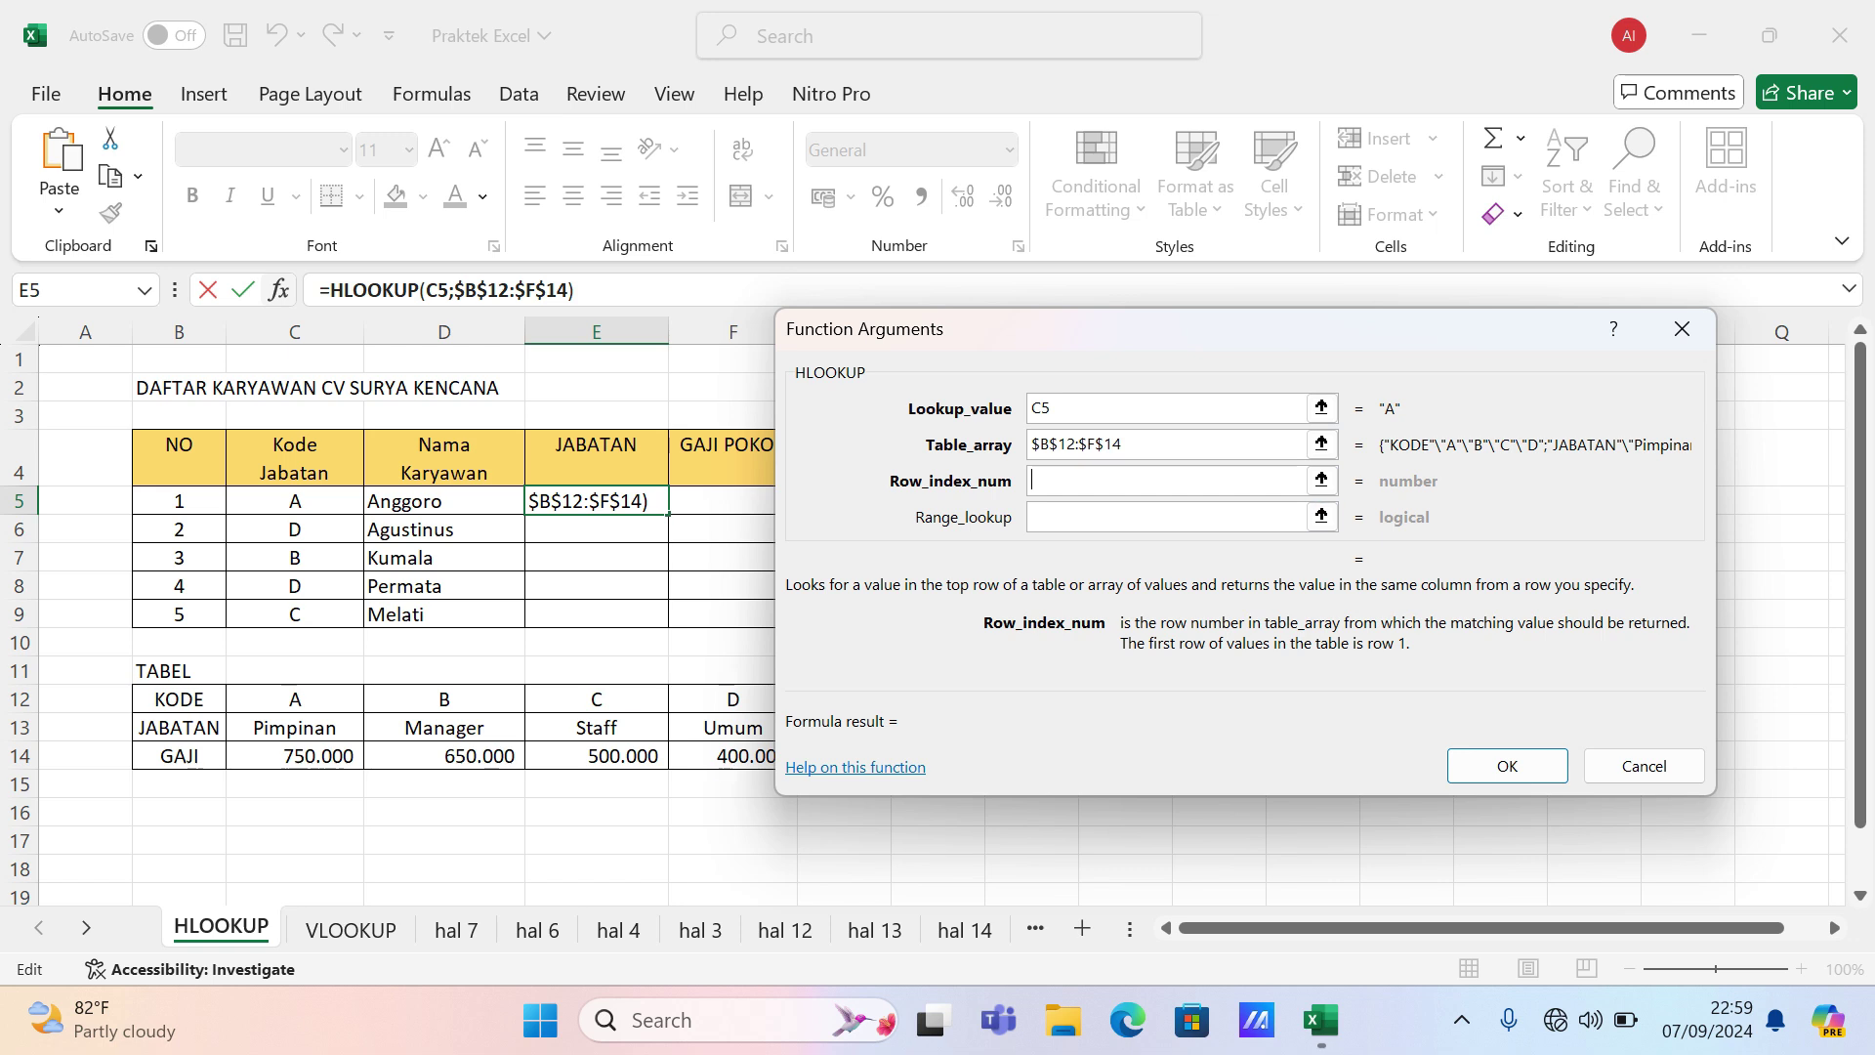
text(2)
key(Tab)
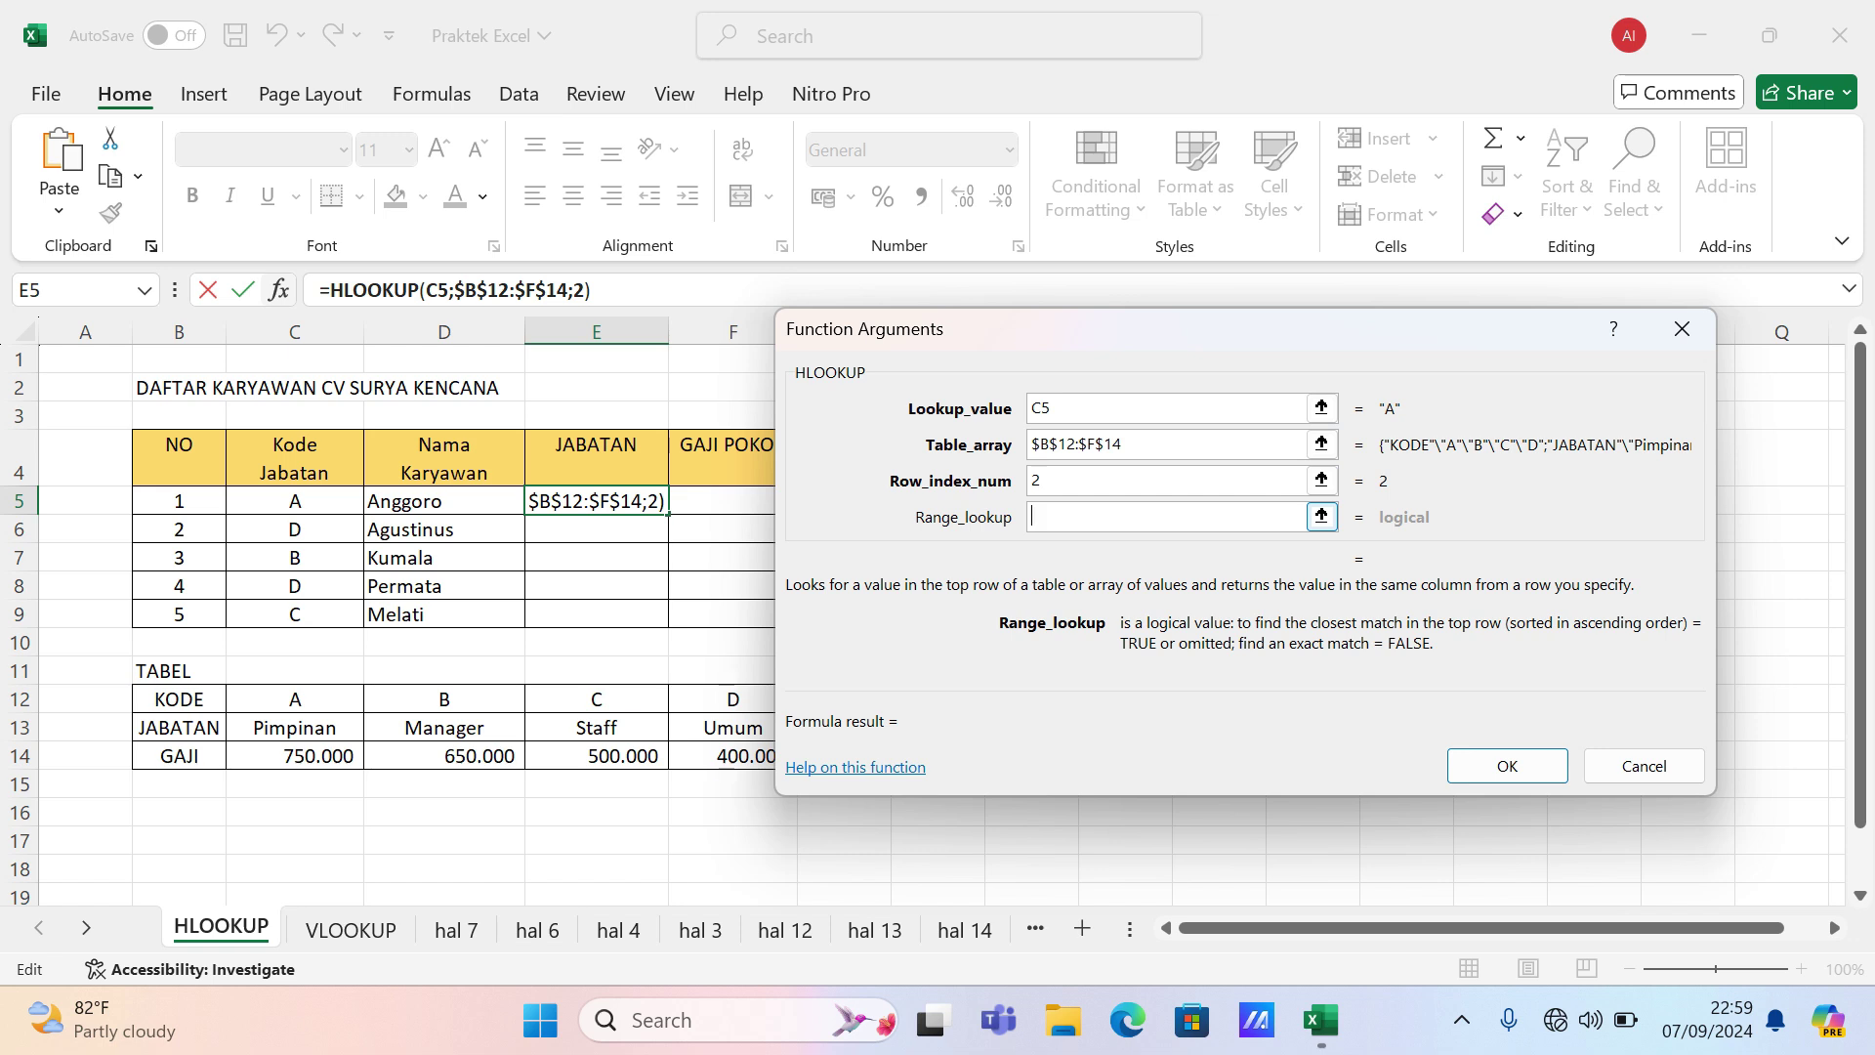
- Set Range_lookup to 0, confirm the HLOOKUP formula in E5, and fill it down the JABATAN column to E9
text(0)
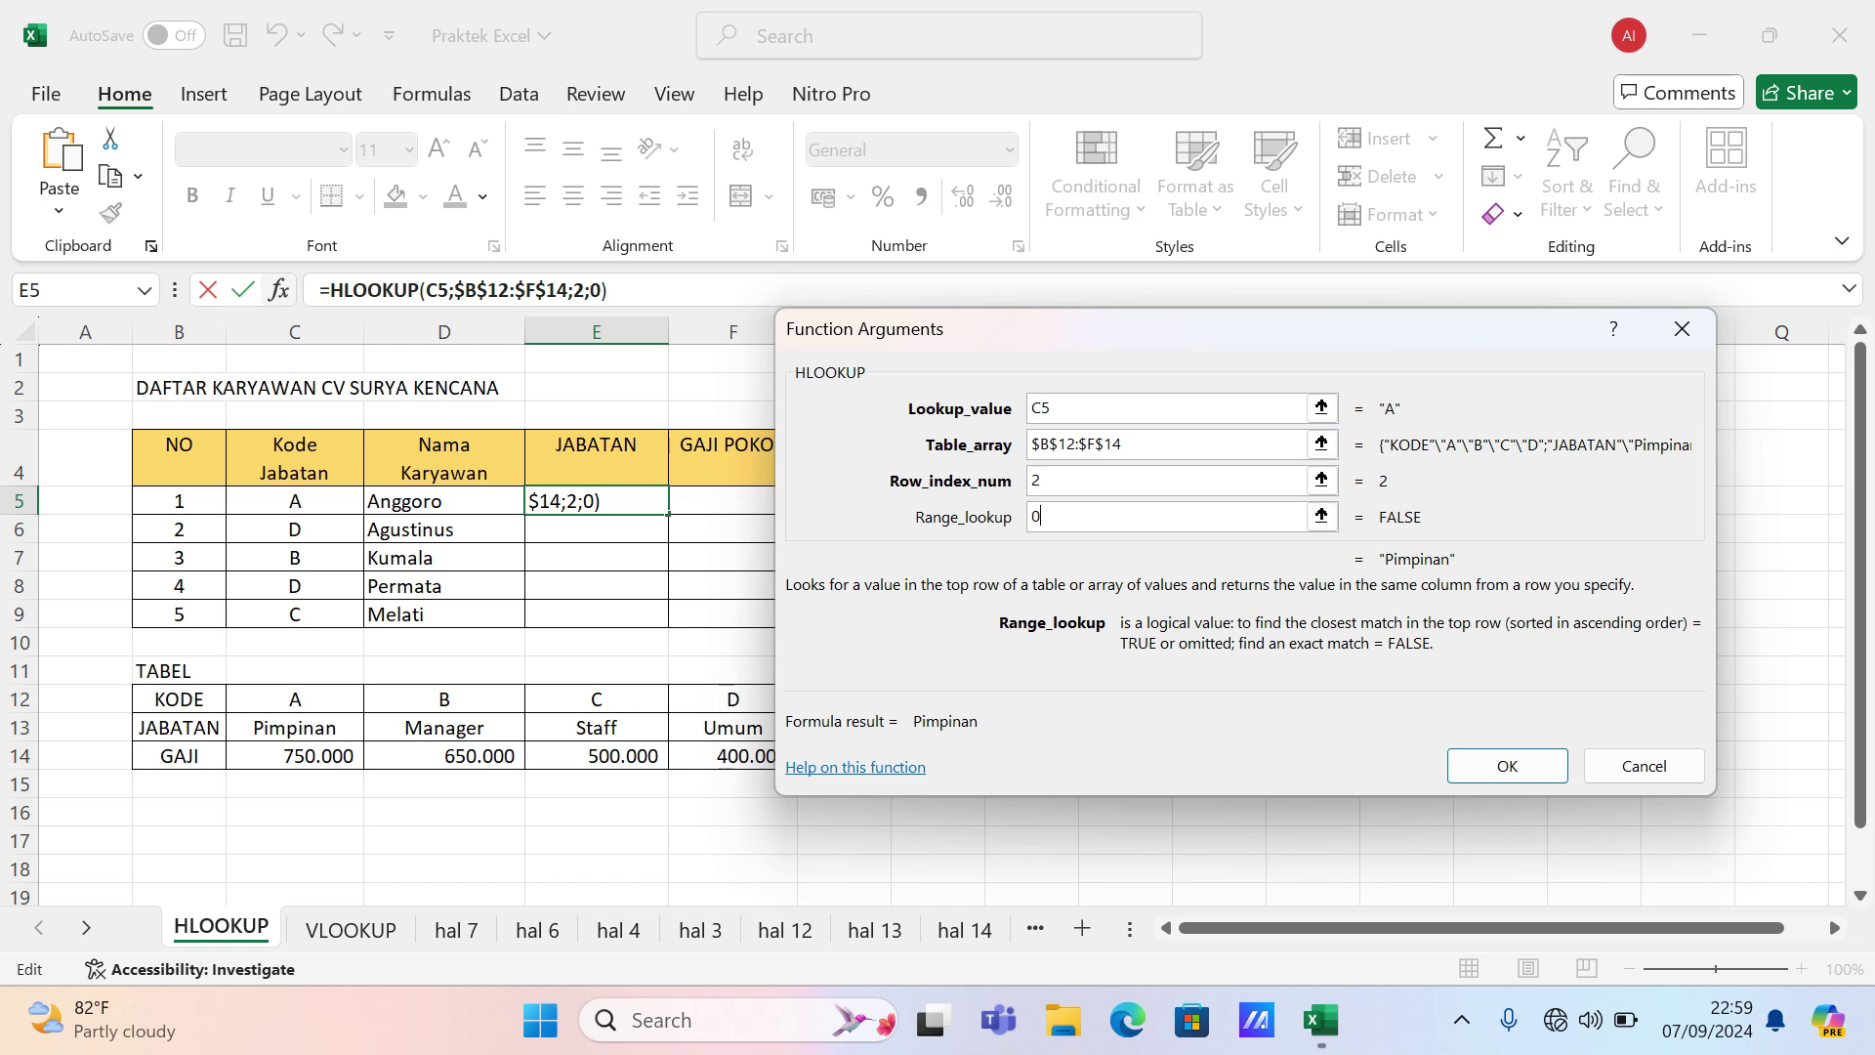
click(1507, 765)
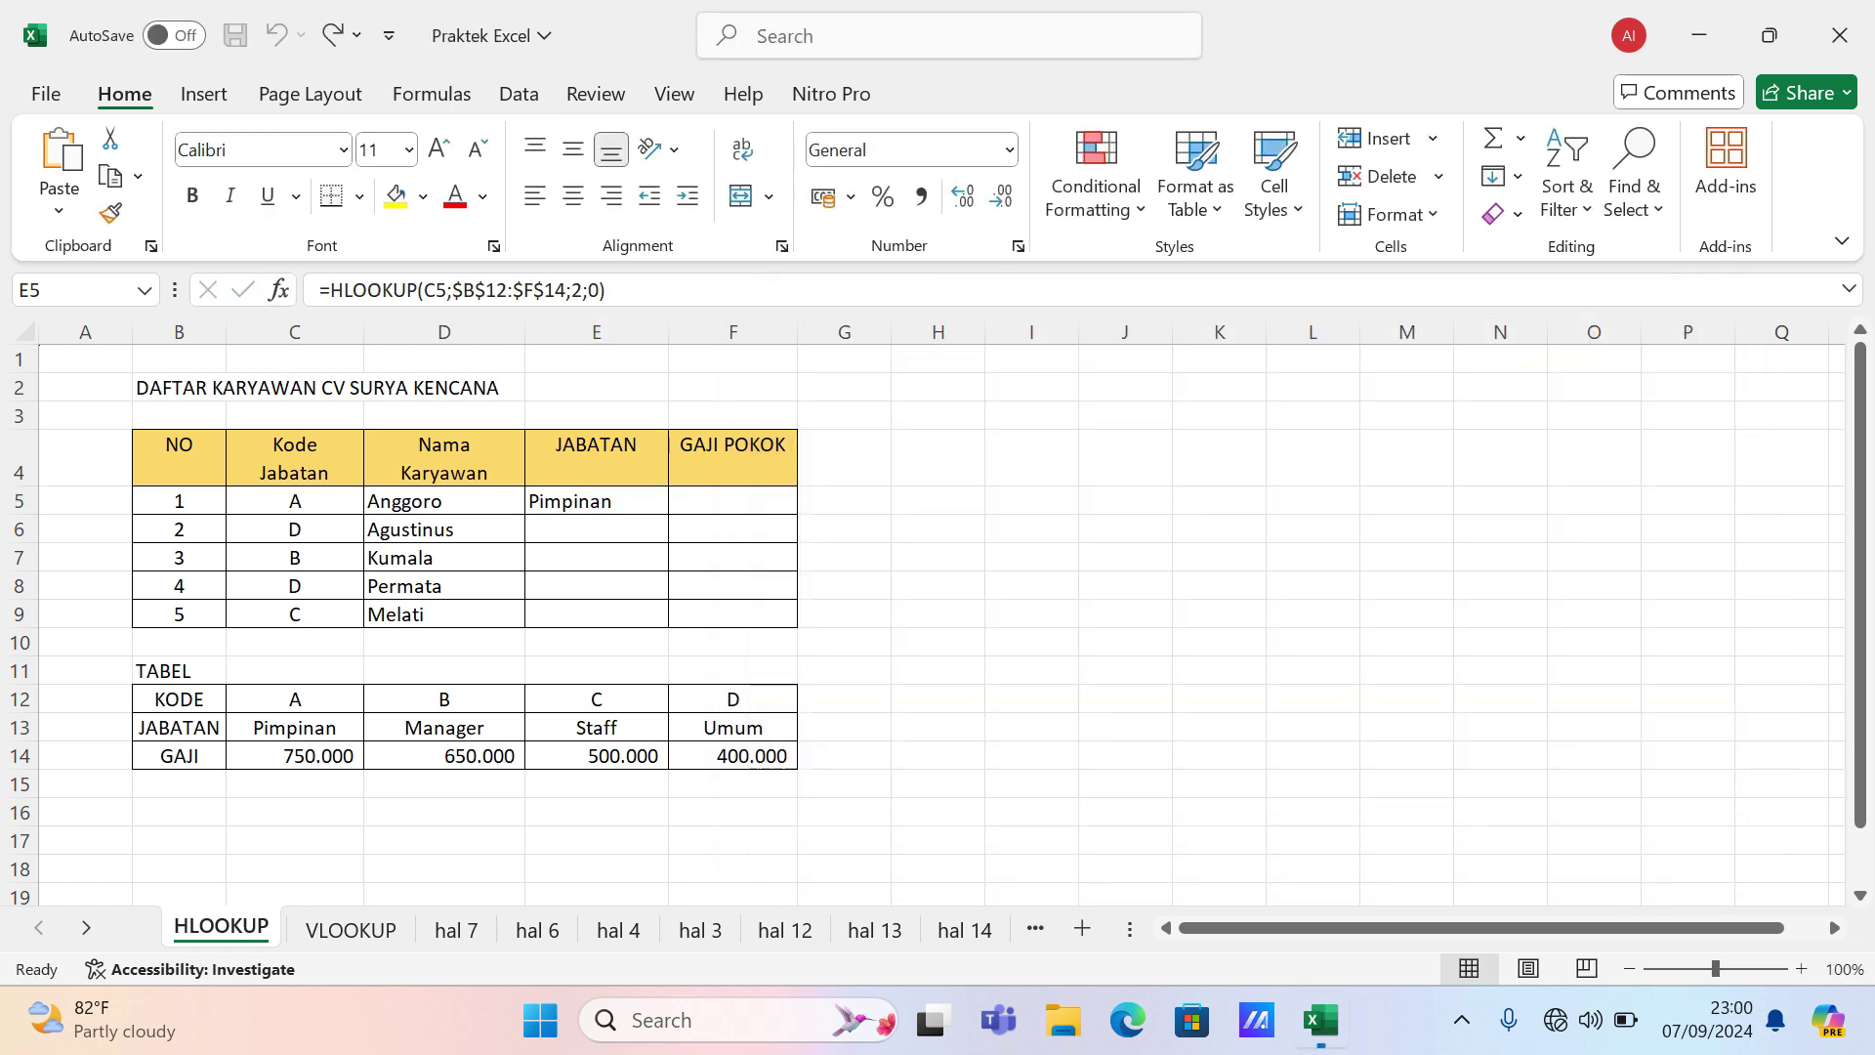
drag(668, 514, 668, 625)
click(1125, 727)
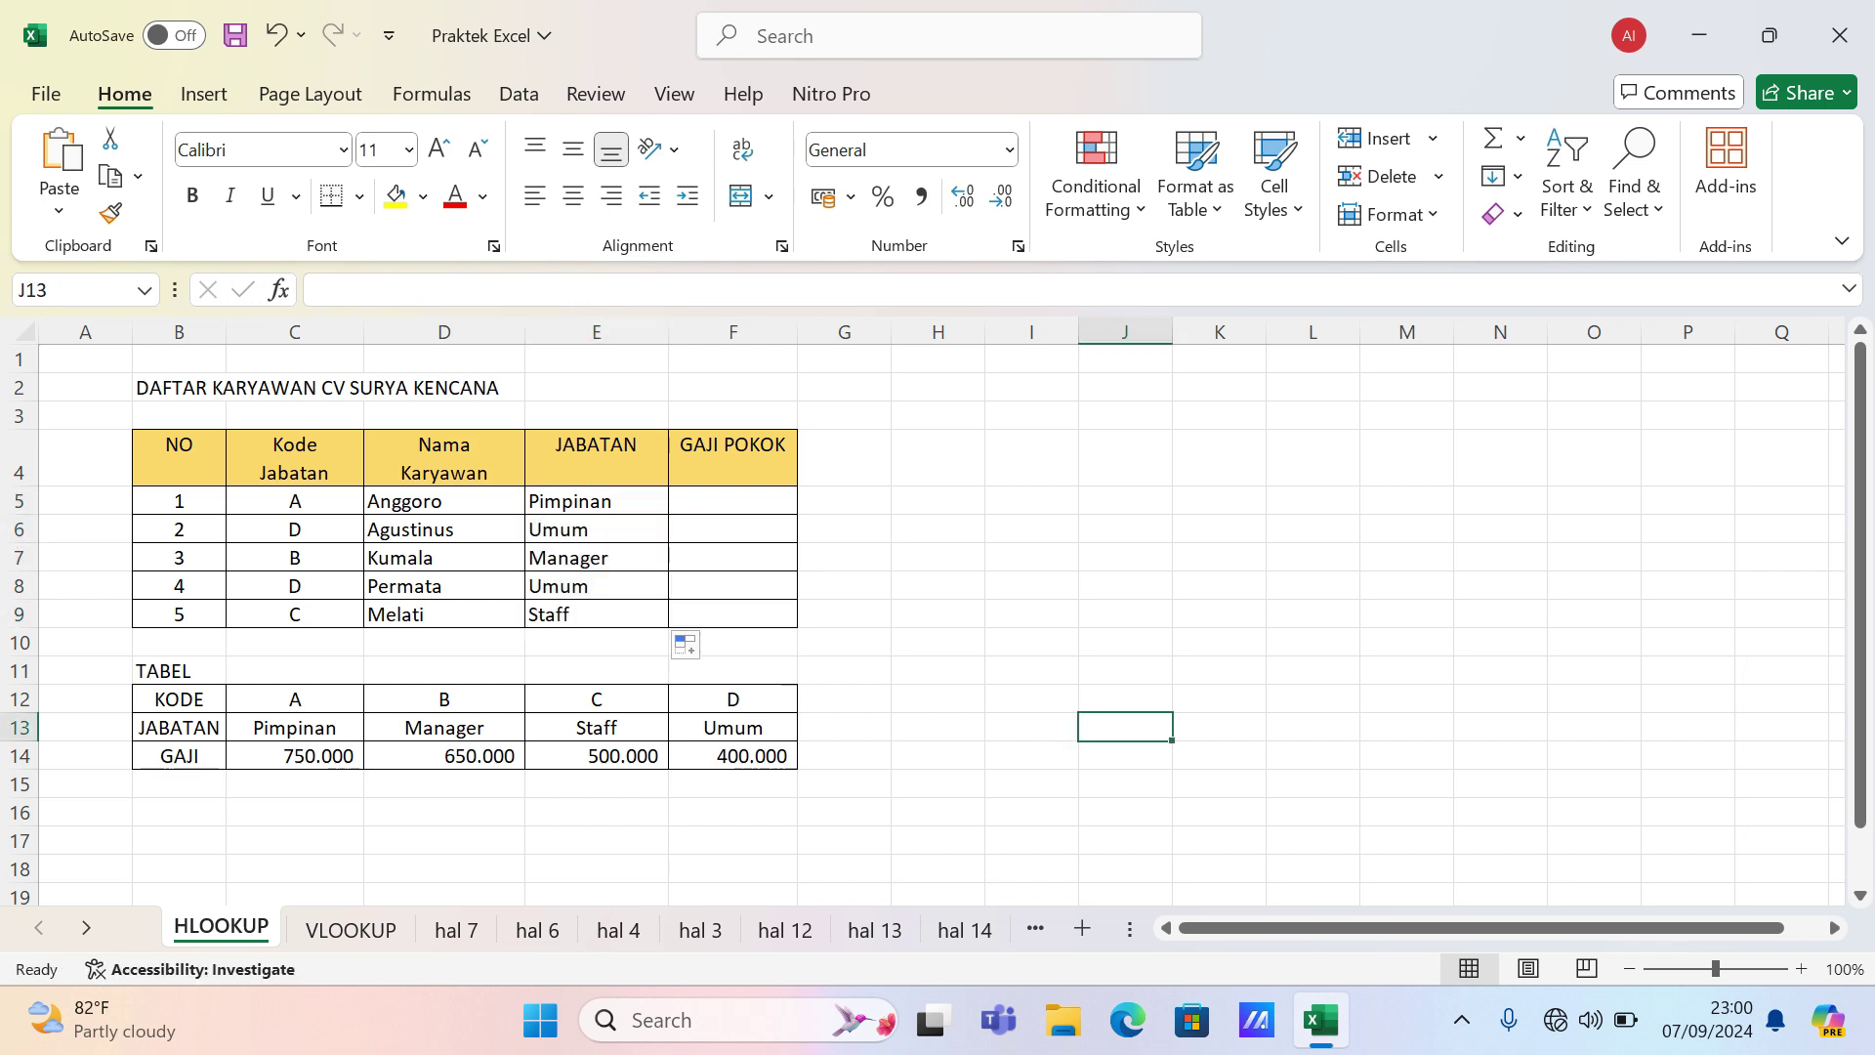
- Insert the HLOOKUP function into F5, the first GAJI POKOK cell, with the job code in C5 as Lookup_value
click(732, 501)
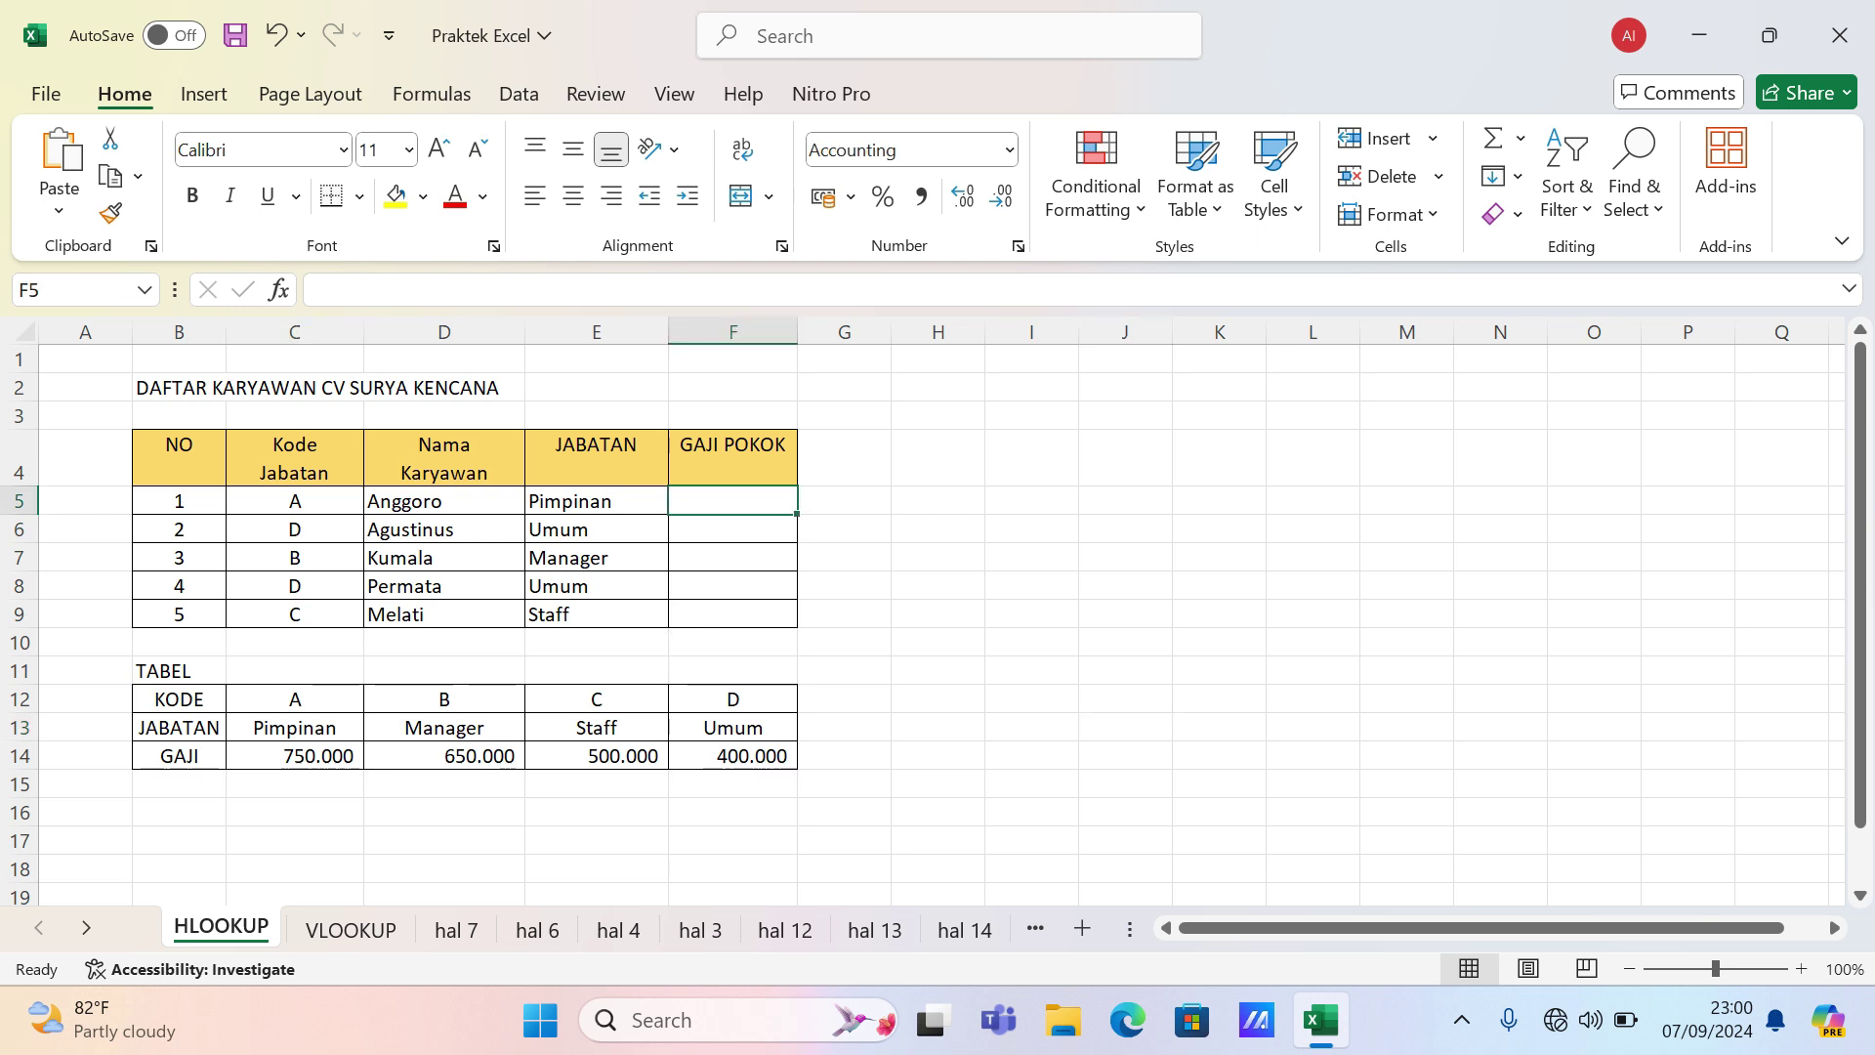
text(=HL)
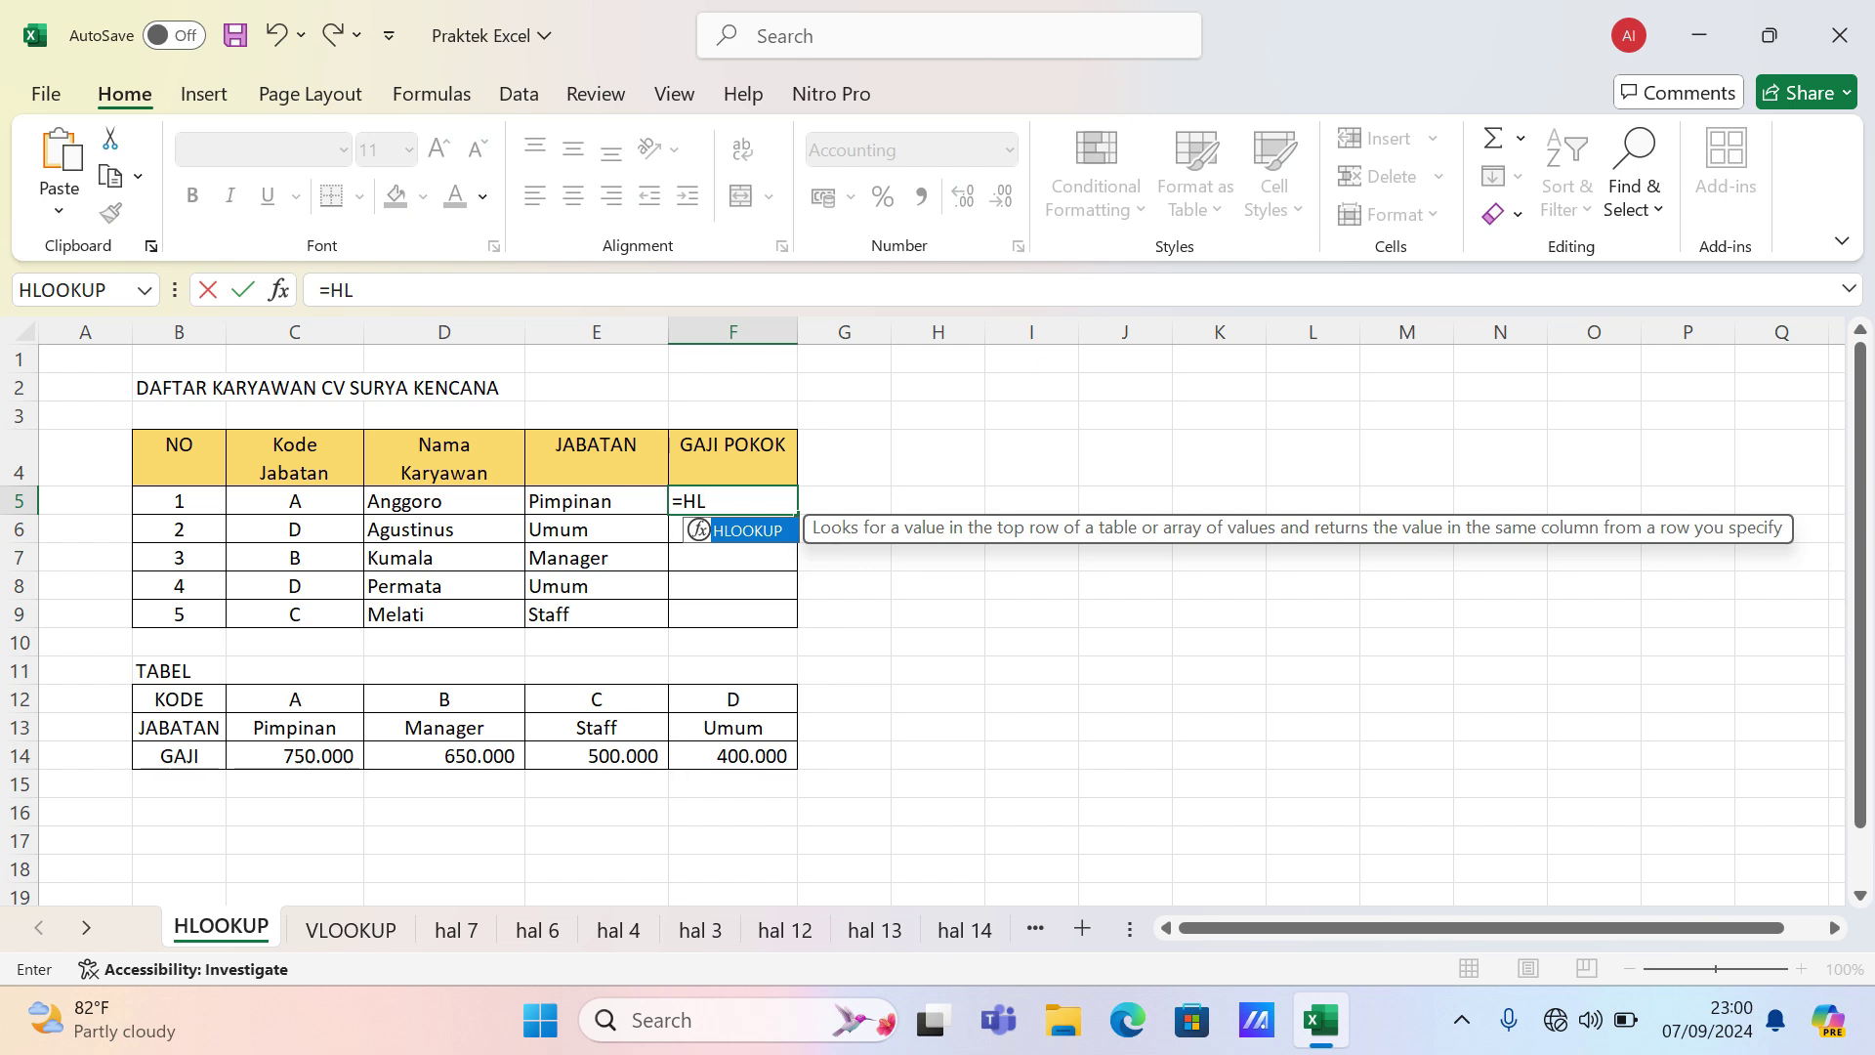
key(Tab)
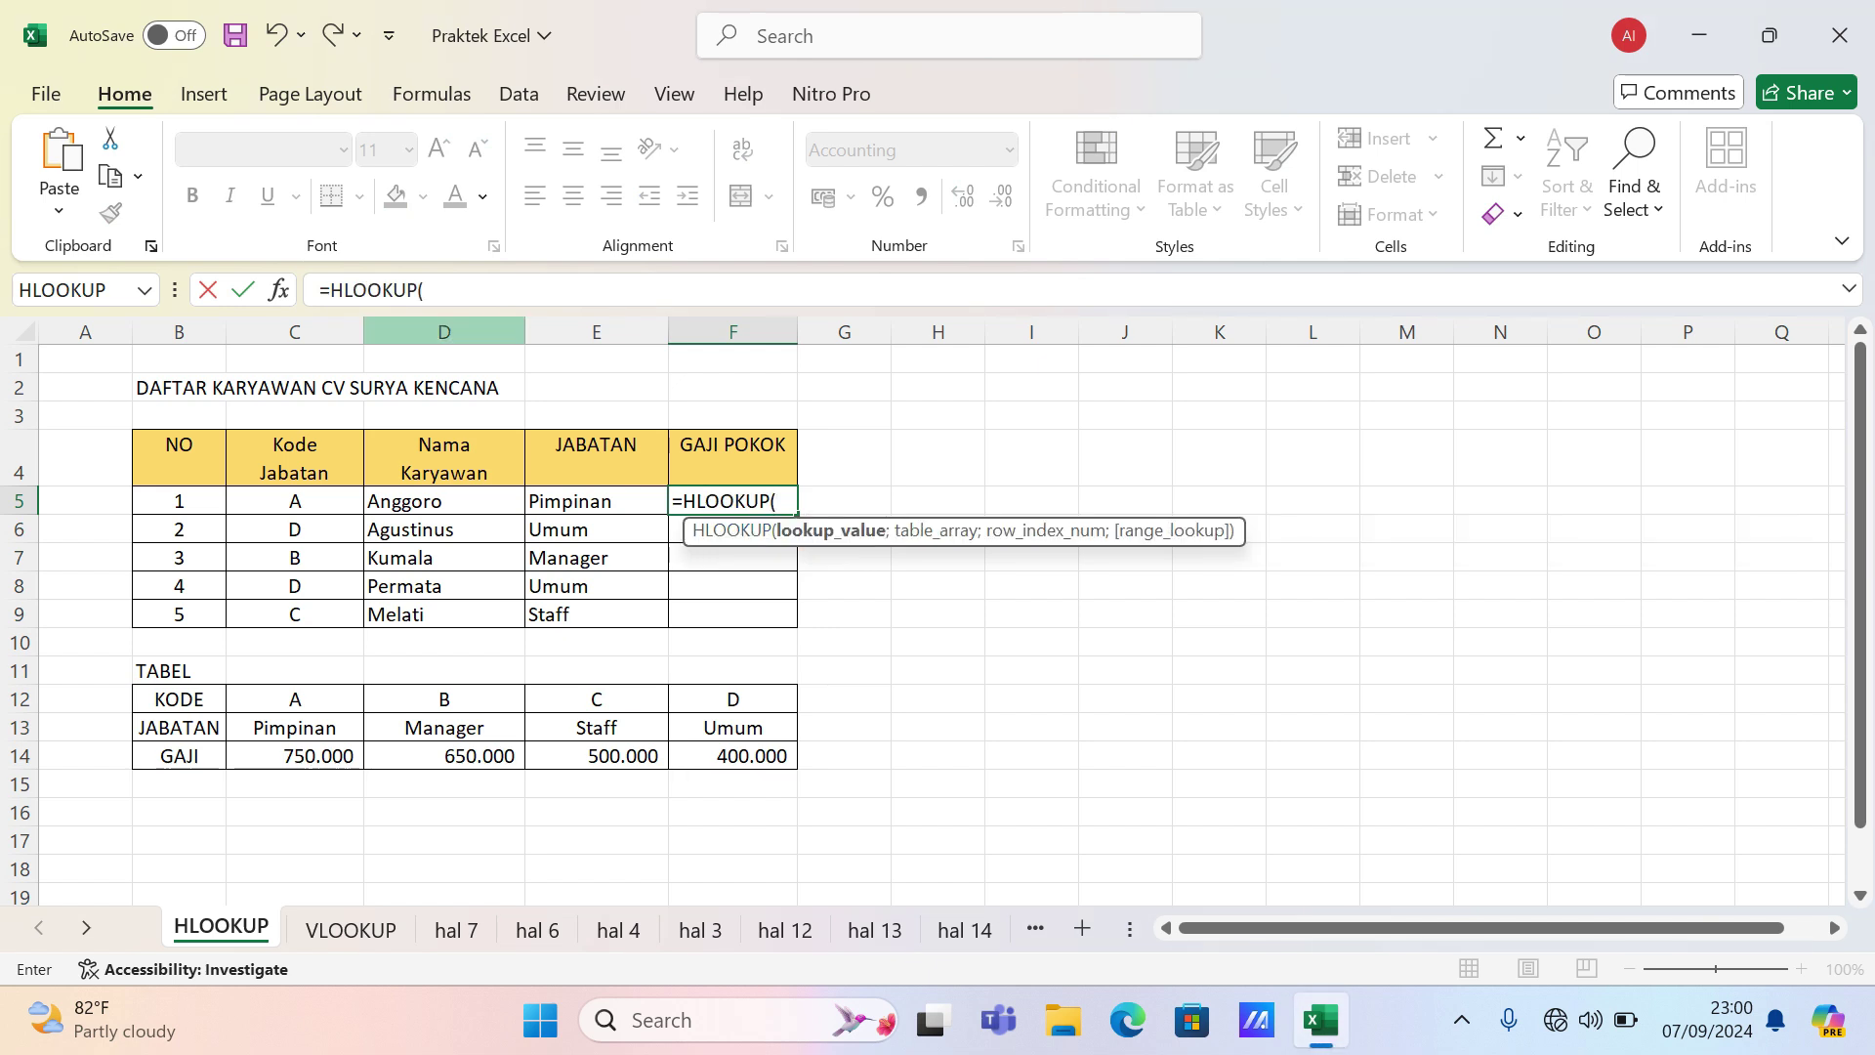
key(ctrl+a)
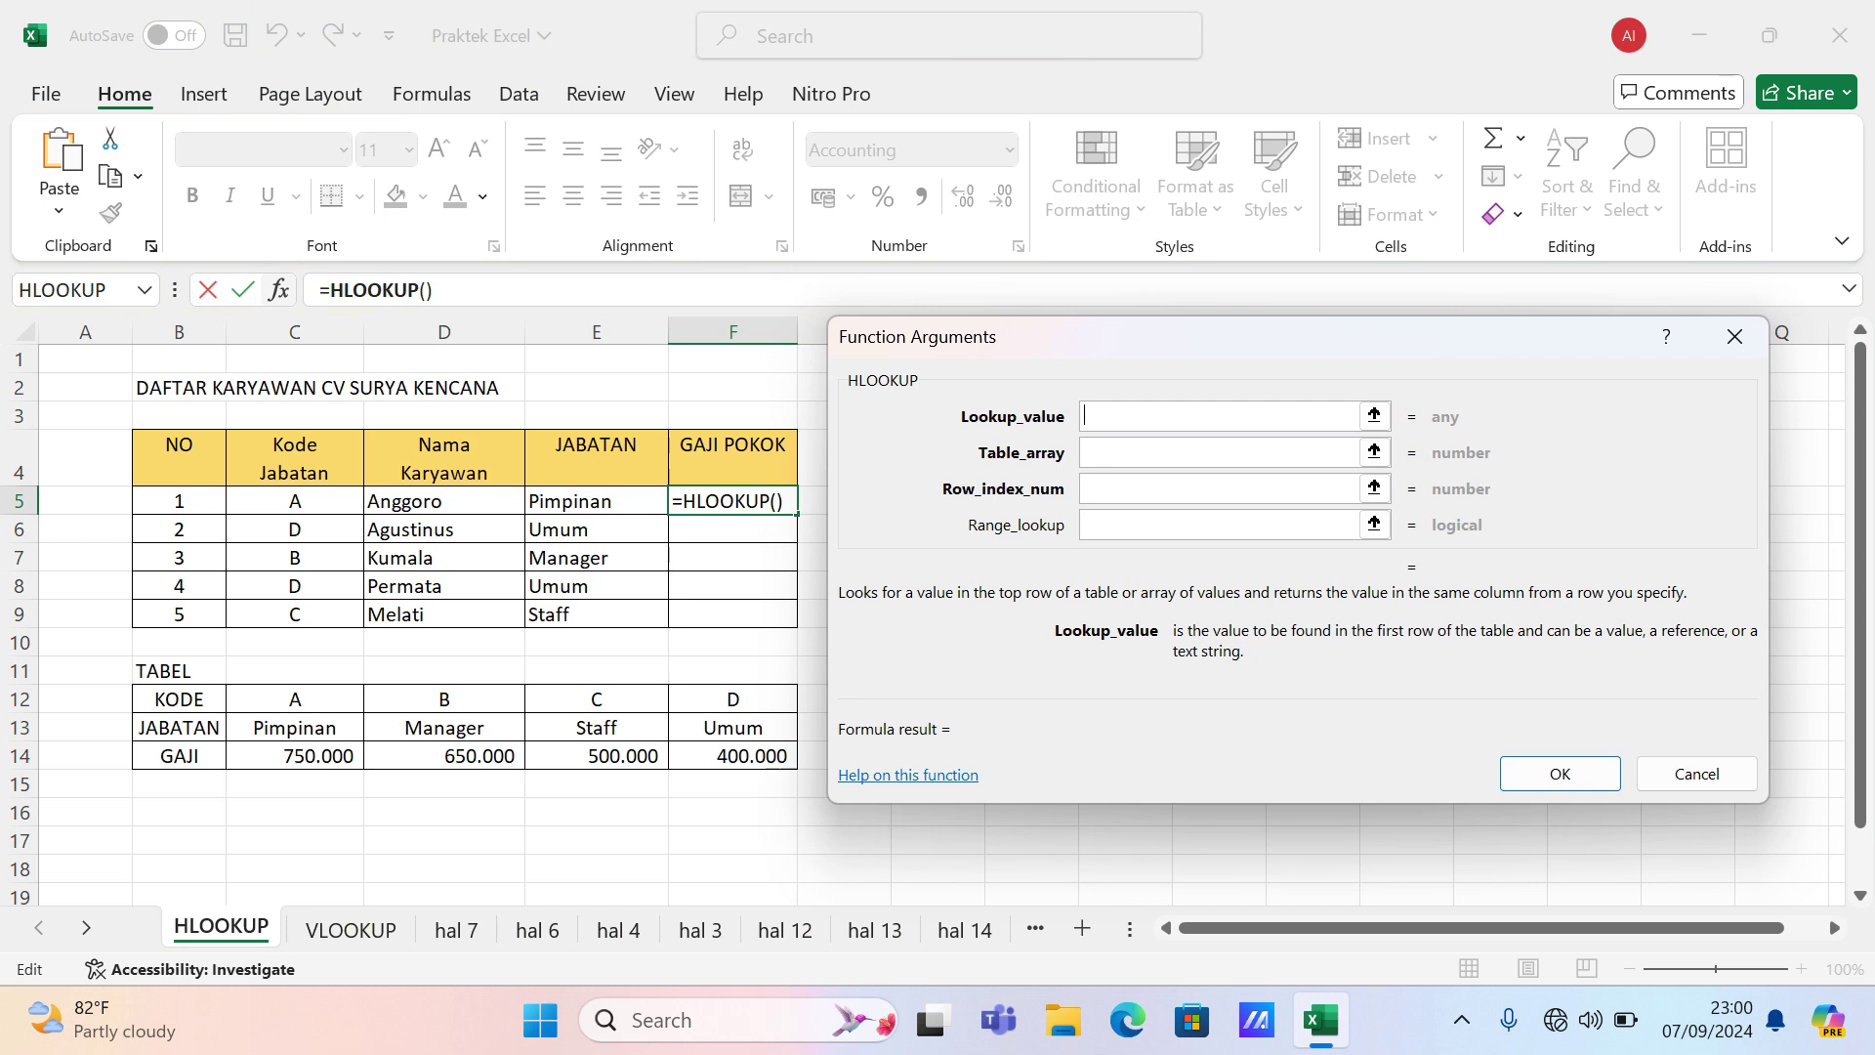
click(293, 500)
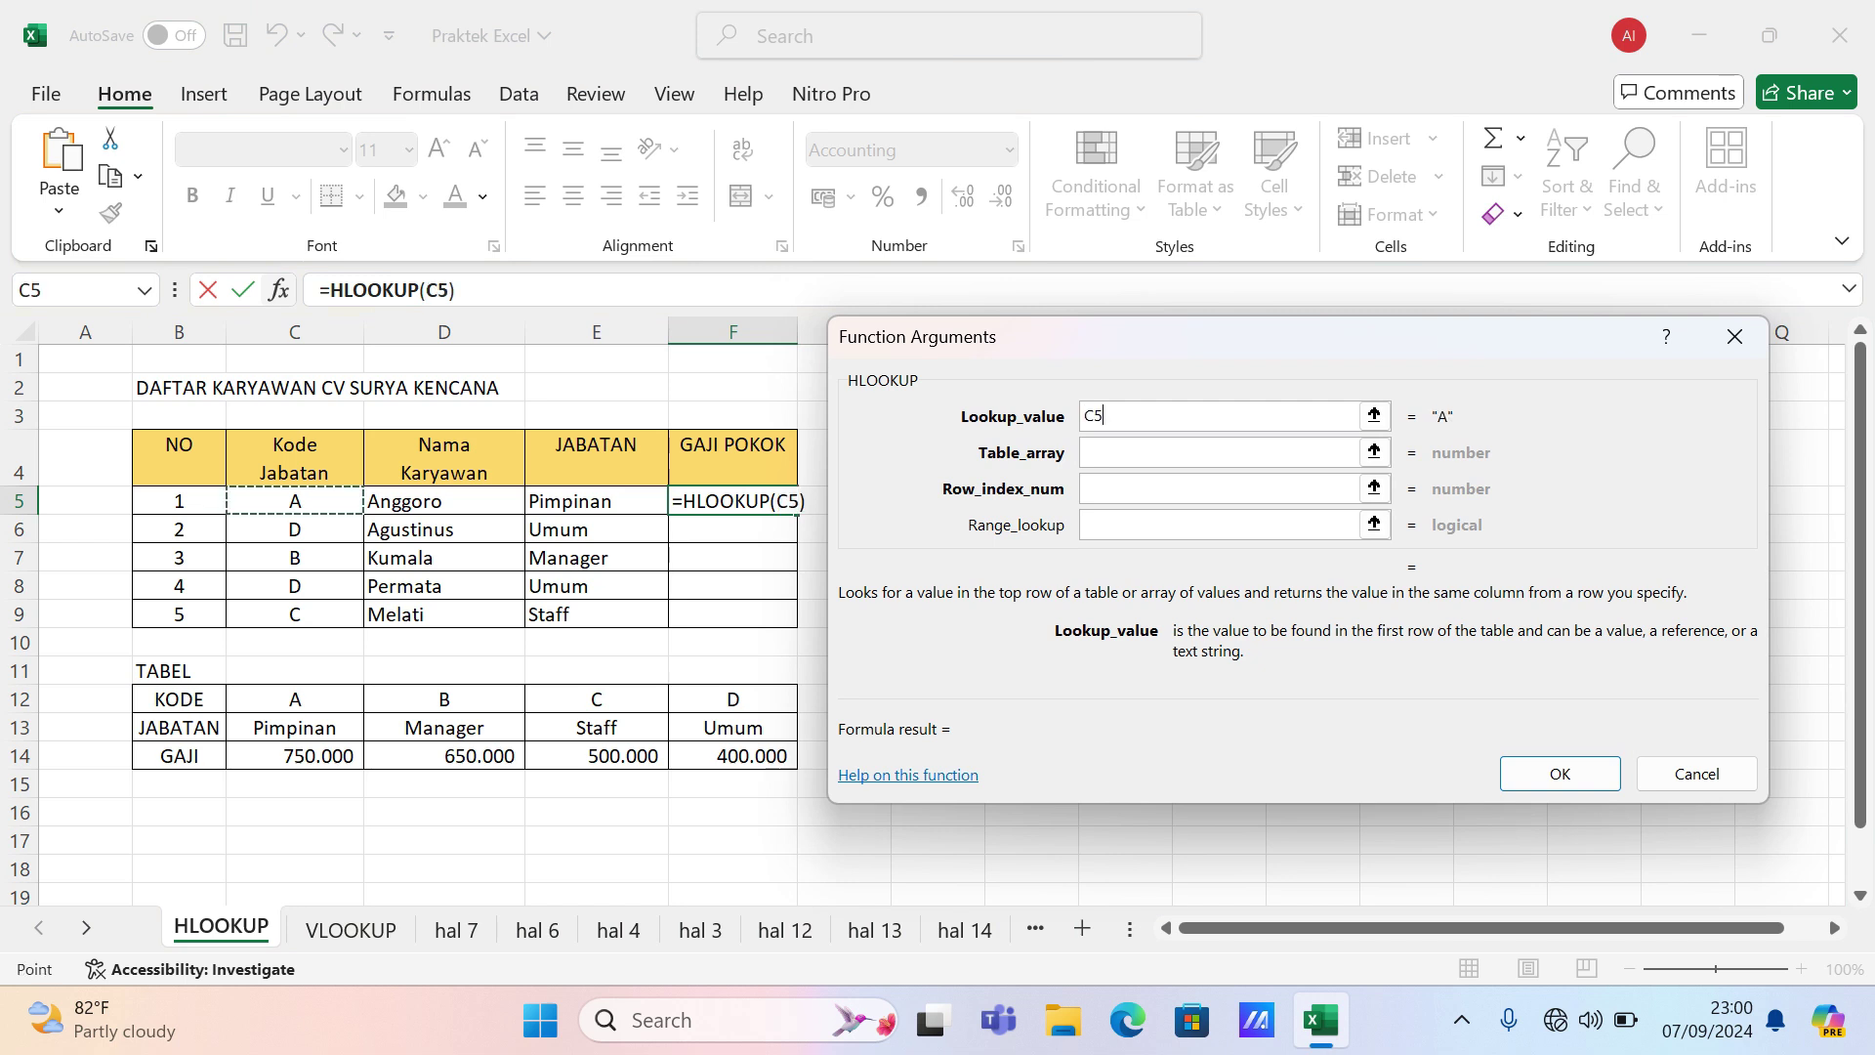
- Set Table_array to the whole horizontal lookup table as the absolute range $B$12:$F$14
click(1343, 452)
click(179, 699)
drag(179, 700, 786, 762)
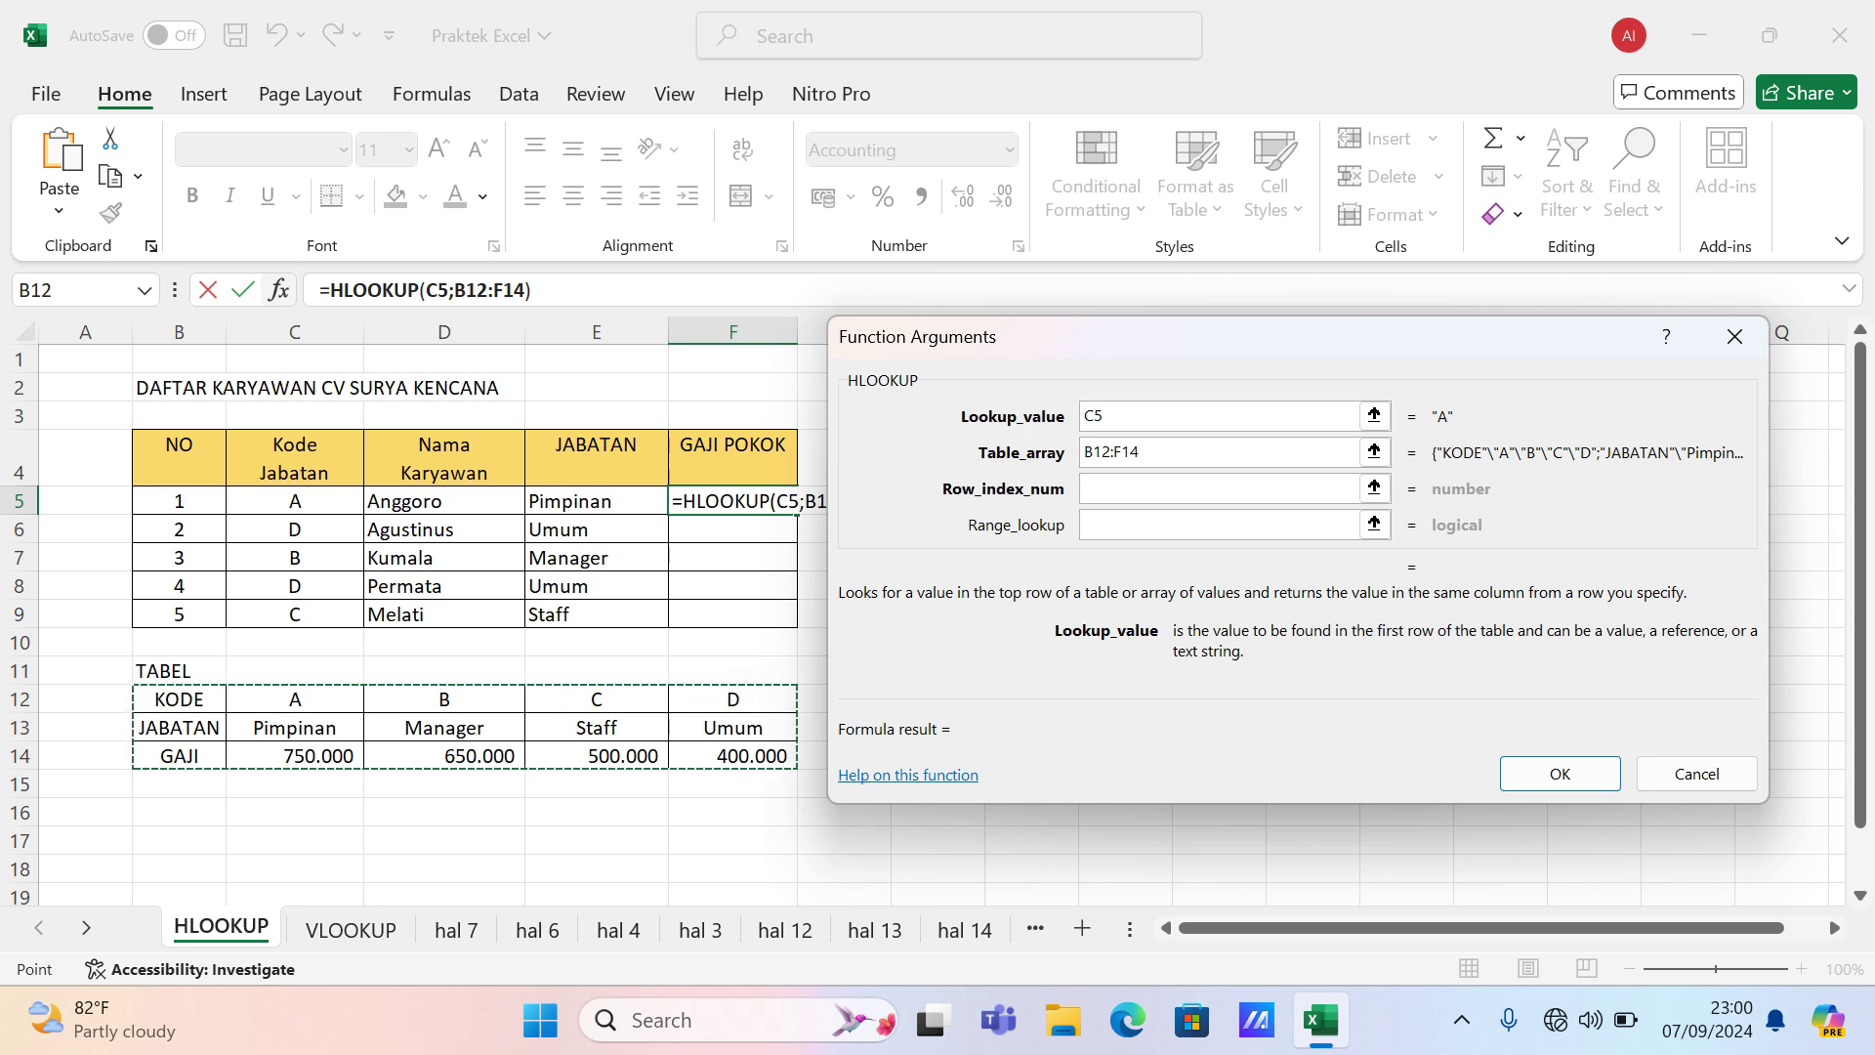
key(F4)
- Set Row_index_num to 3 and Range_lookup to 0, and confirm the GAJI POKOK formula
click(1279, 488)
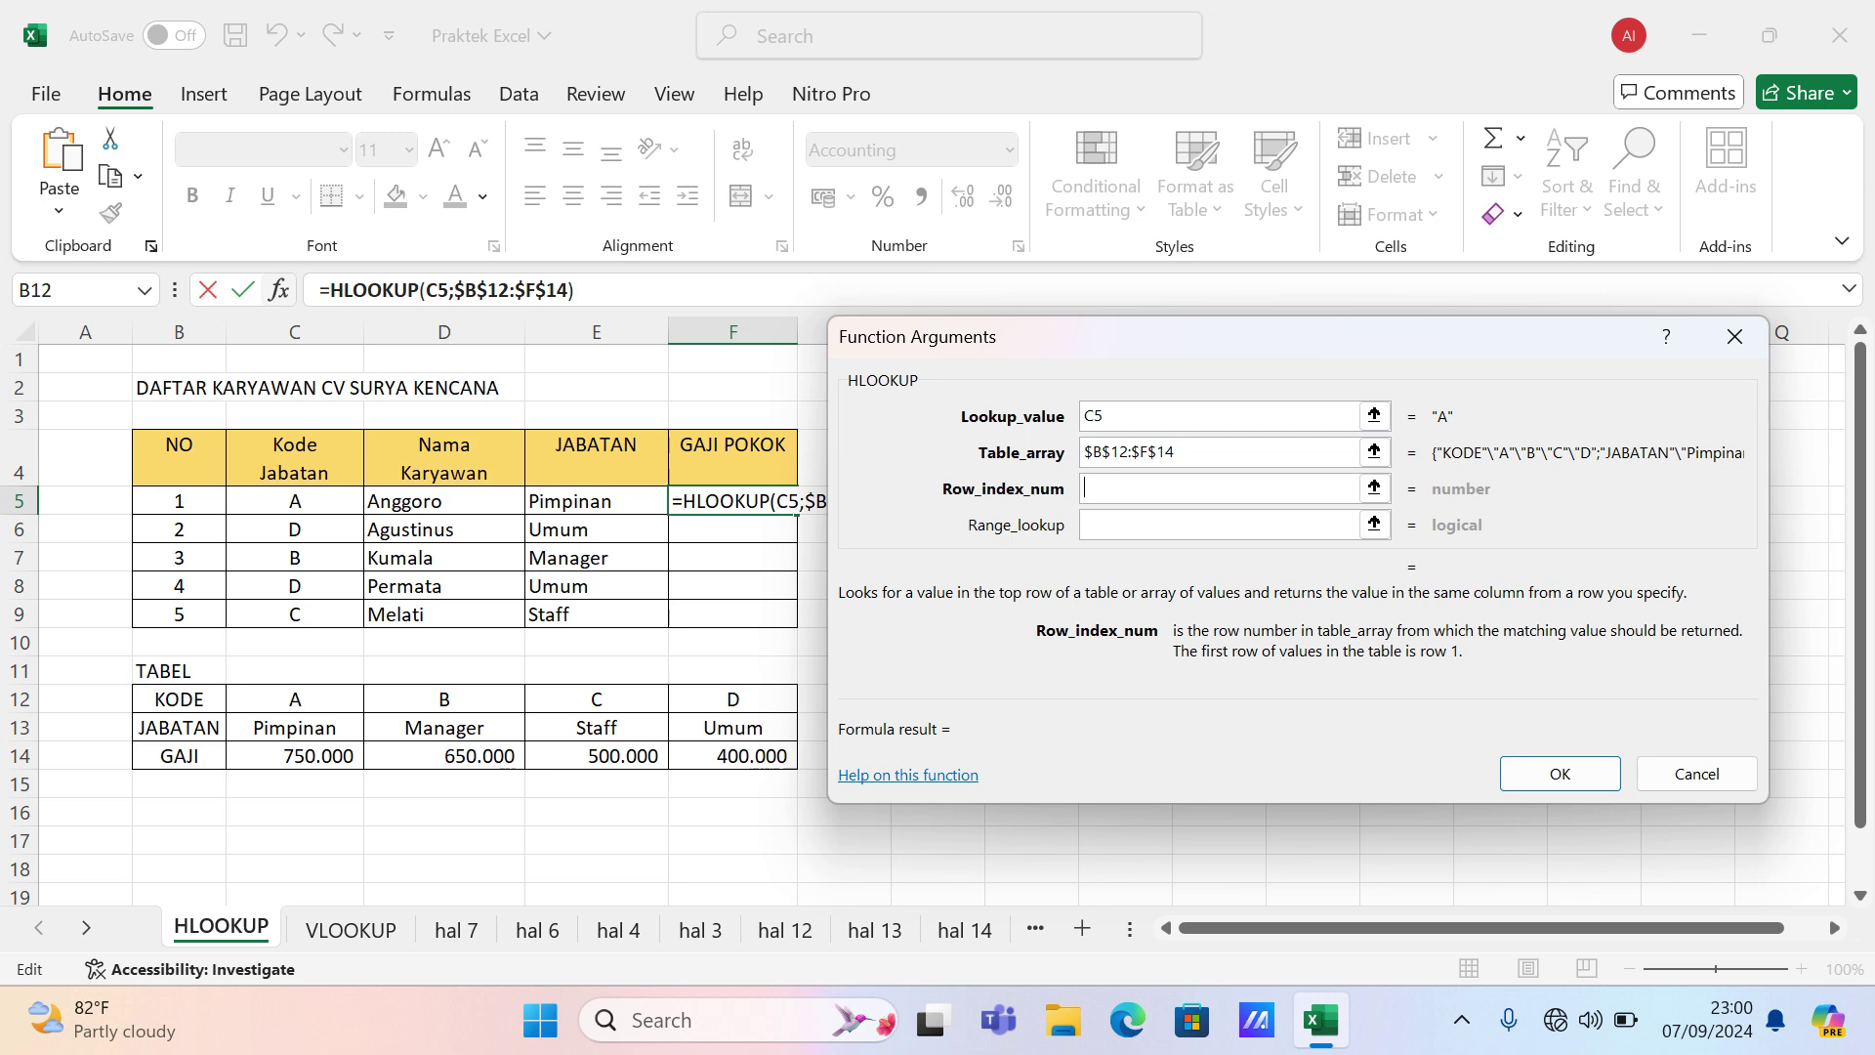
text(3)
key(Tab)
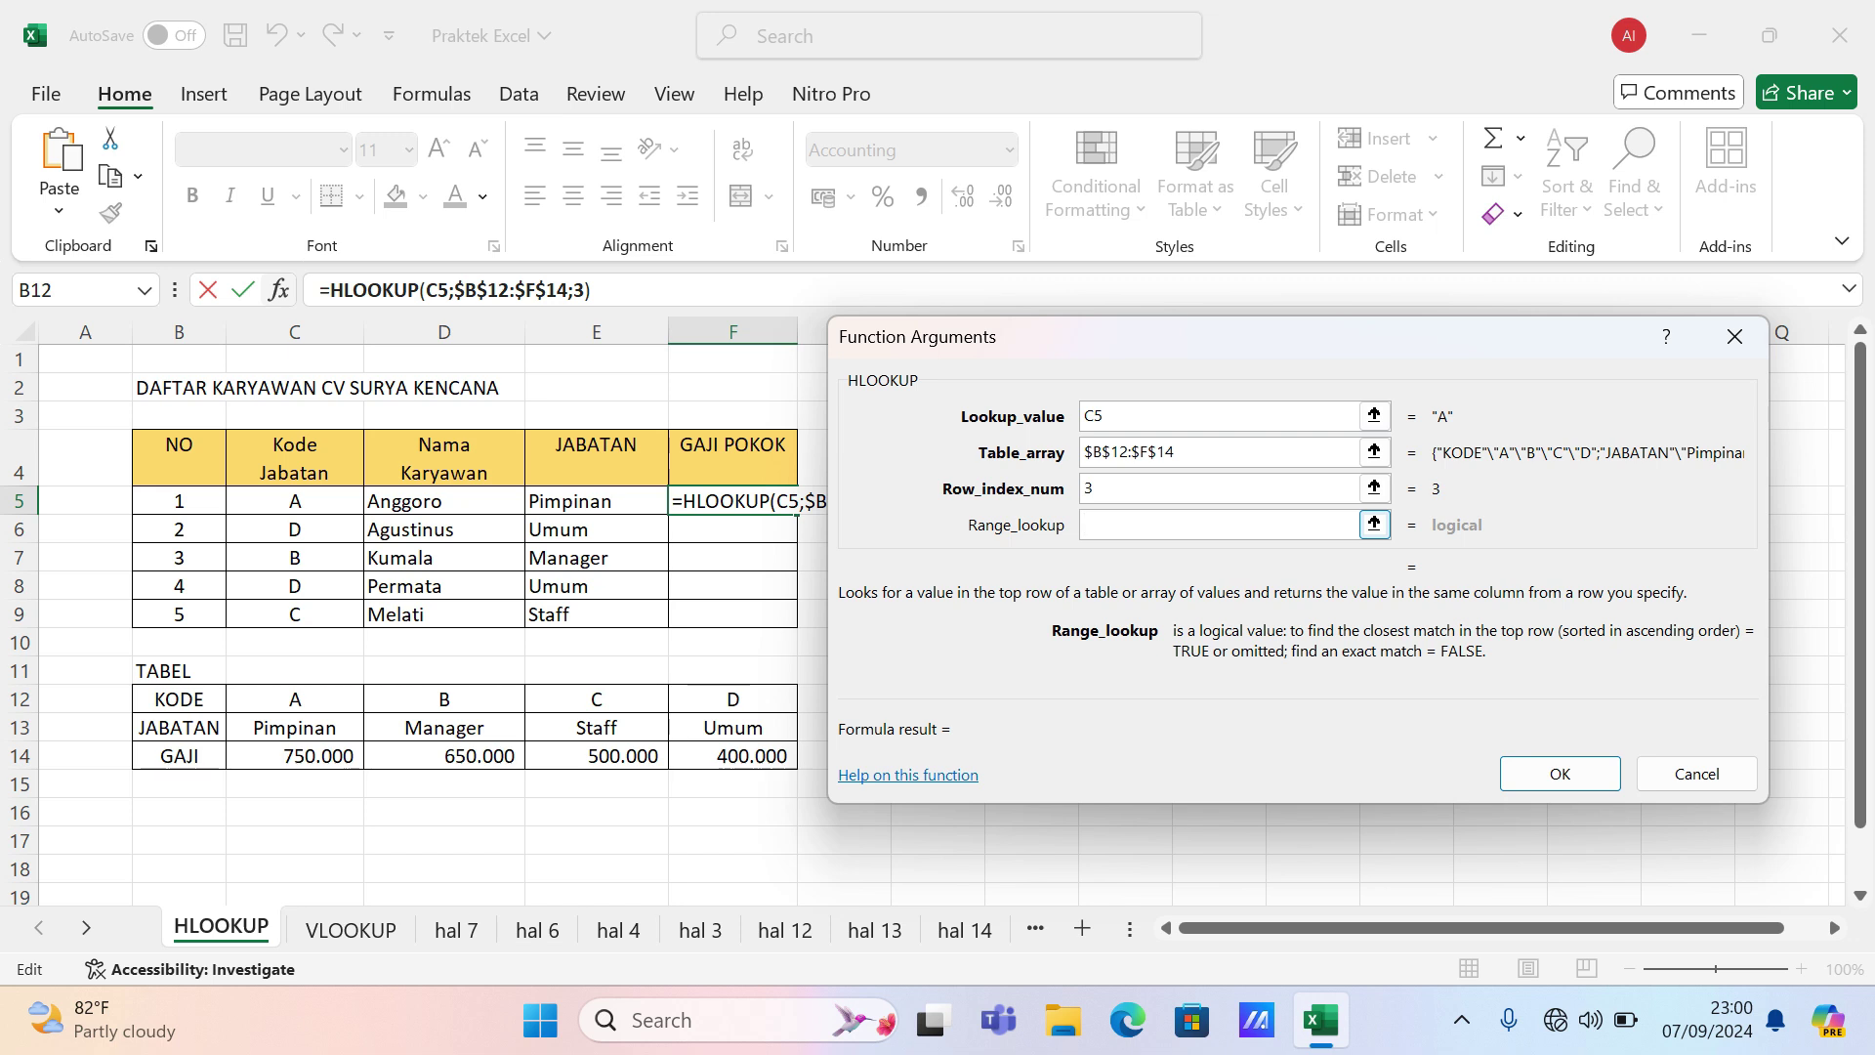
text(0)
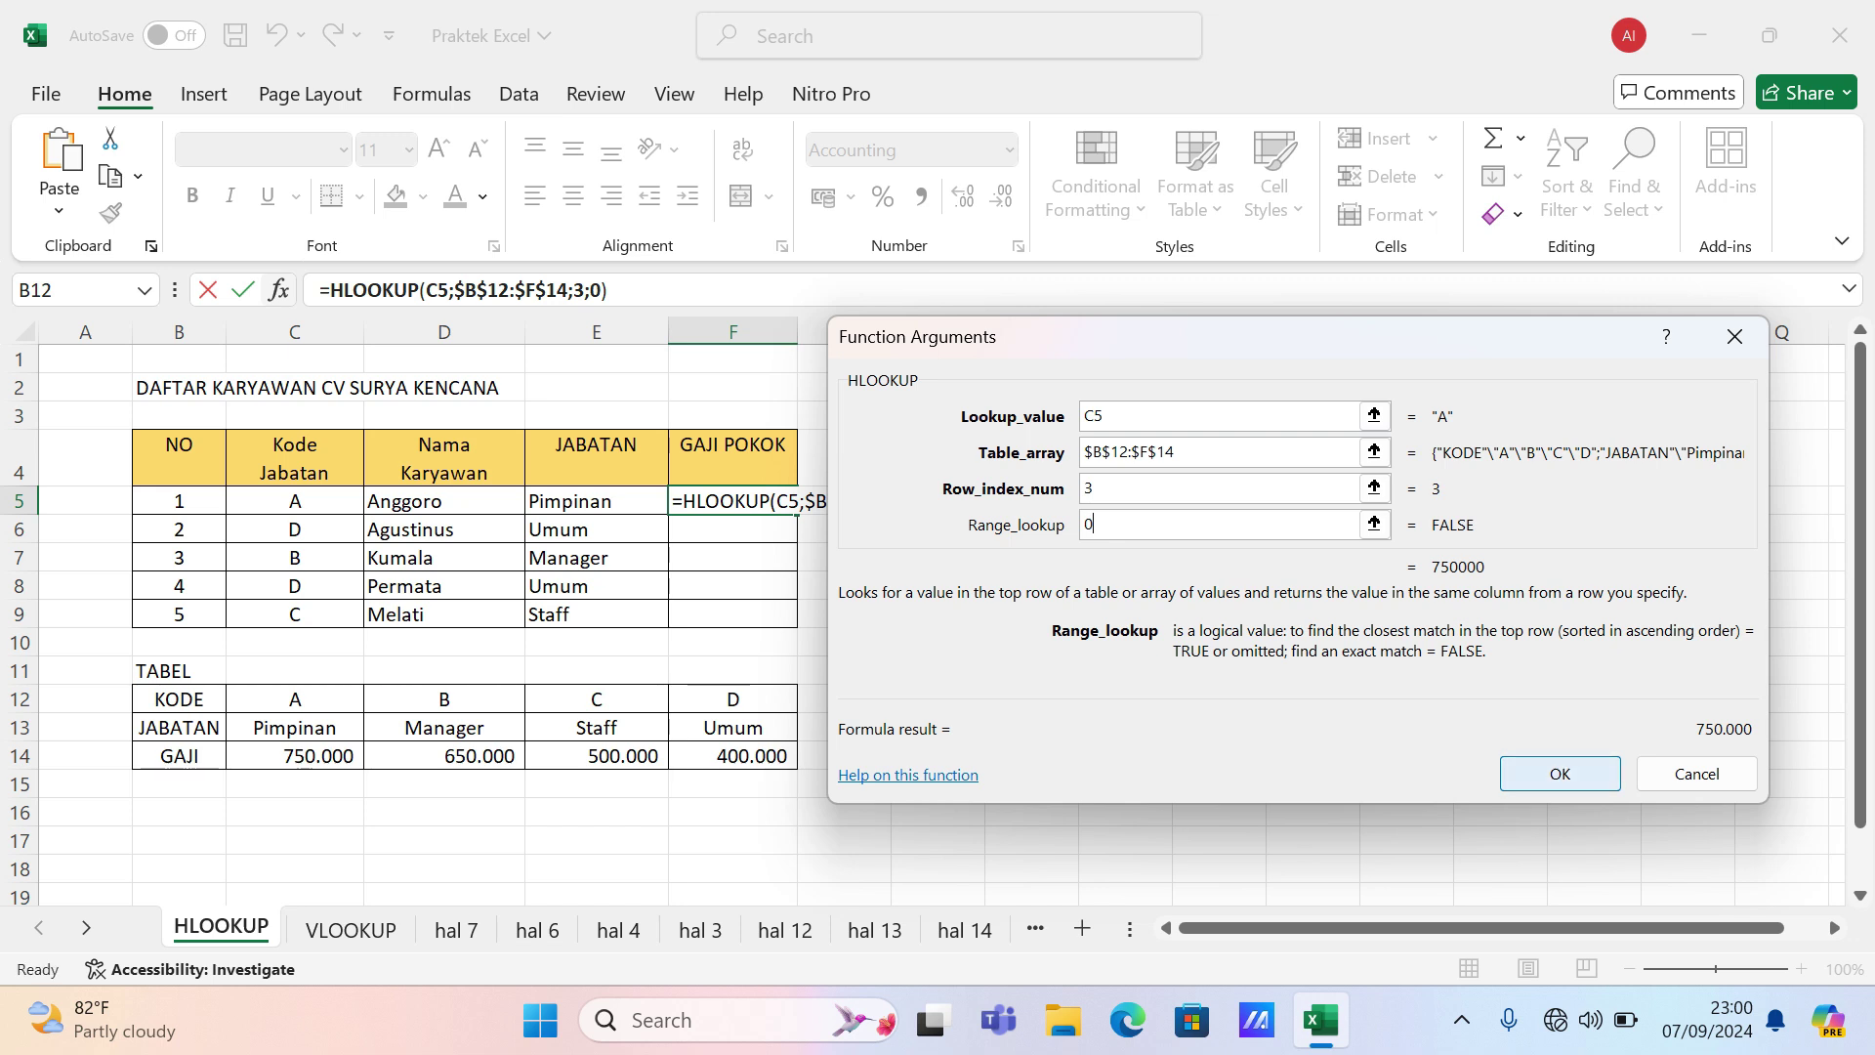
key(Return)
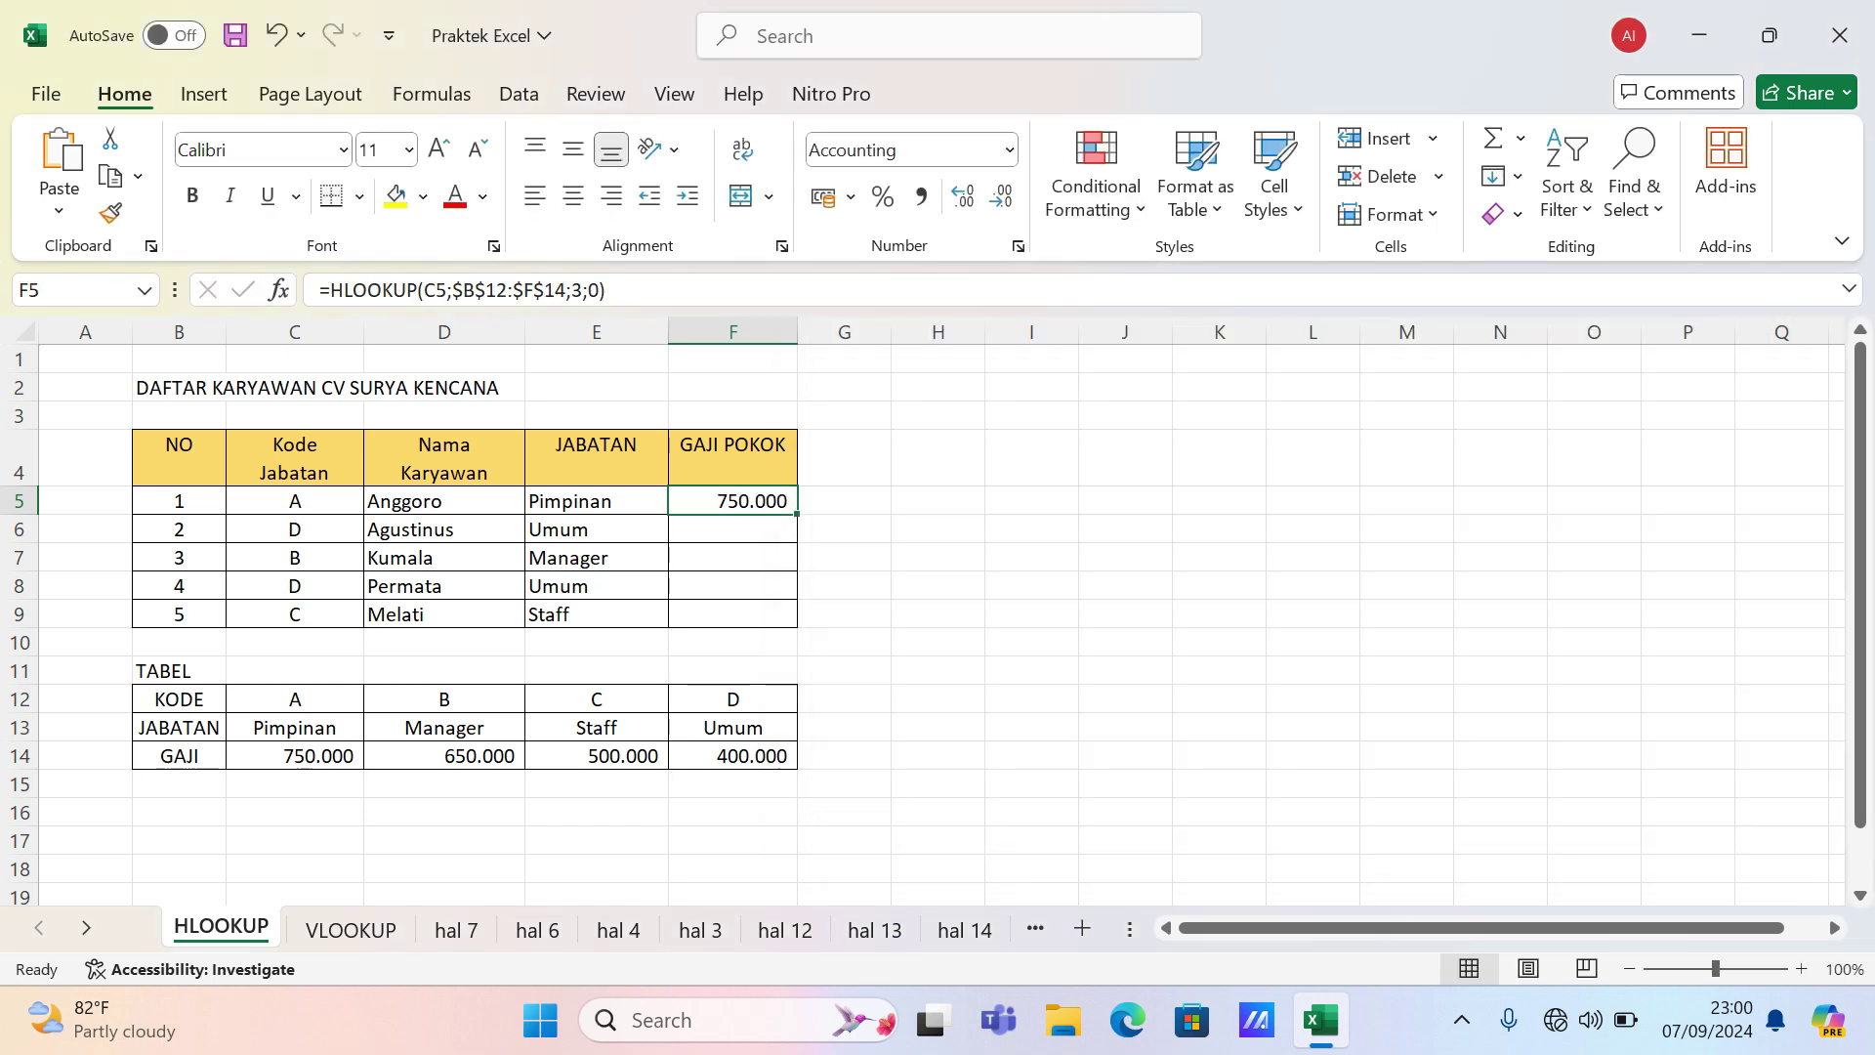
- Fill the HLOOKUP formula from F5 down the GAJI POKOK column to F9
drag(797, 514, 797, 543)
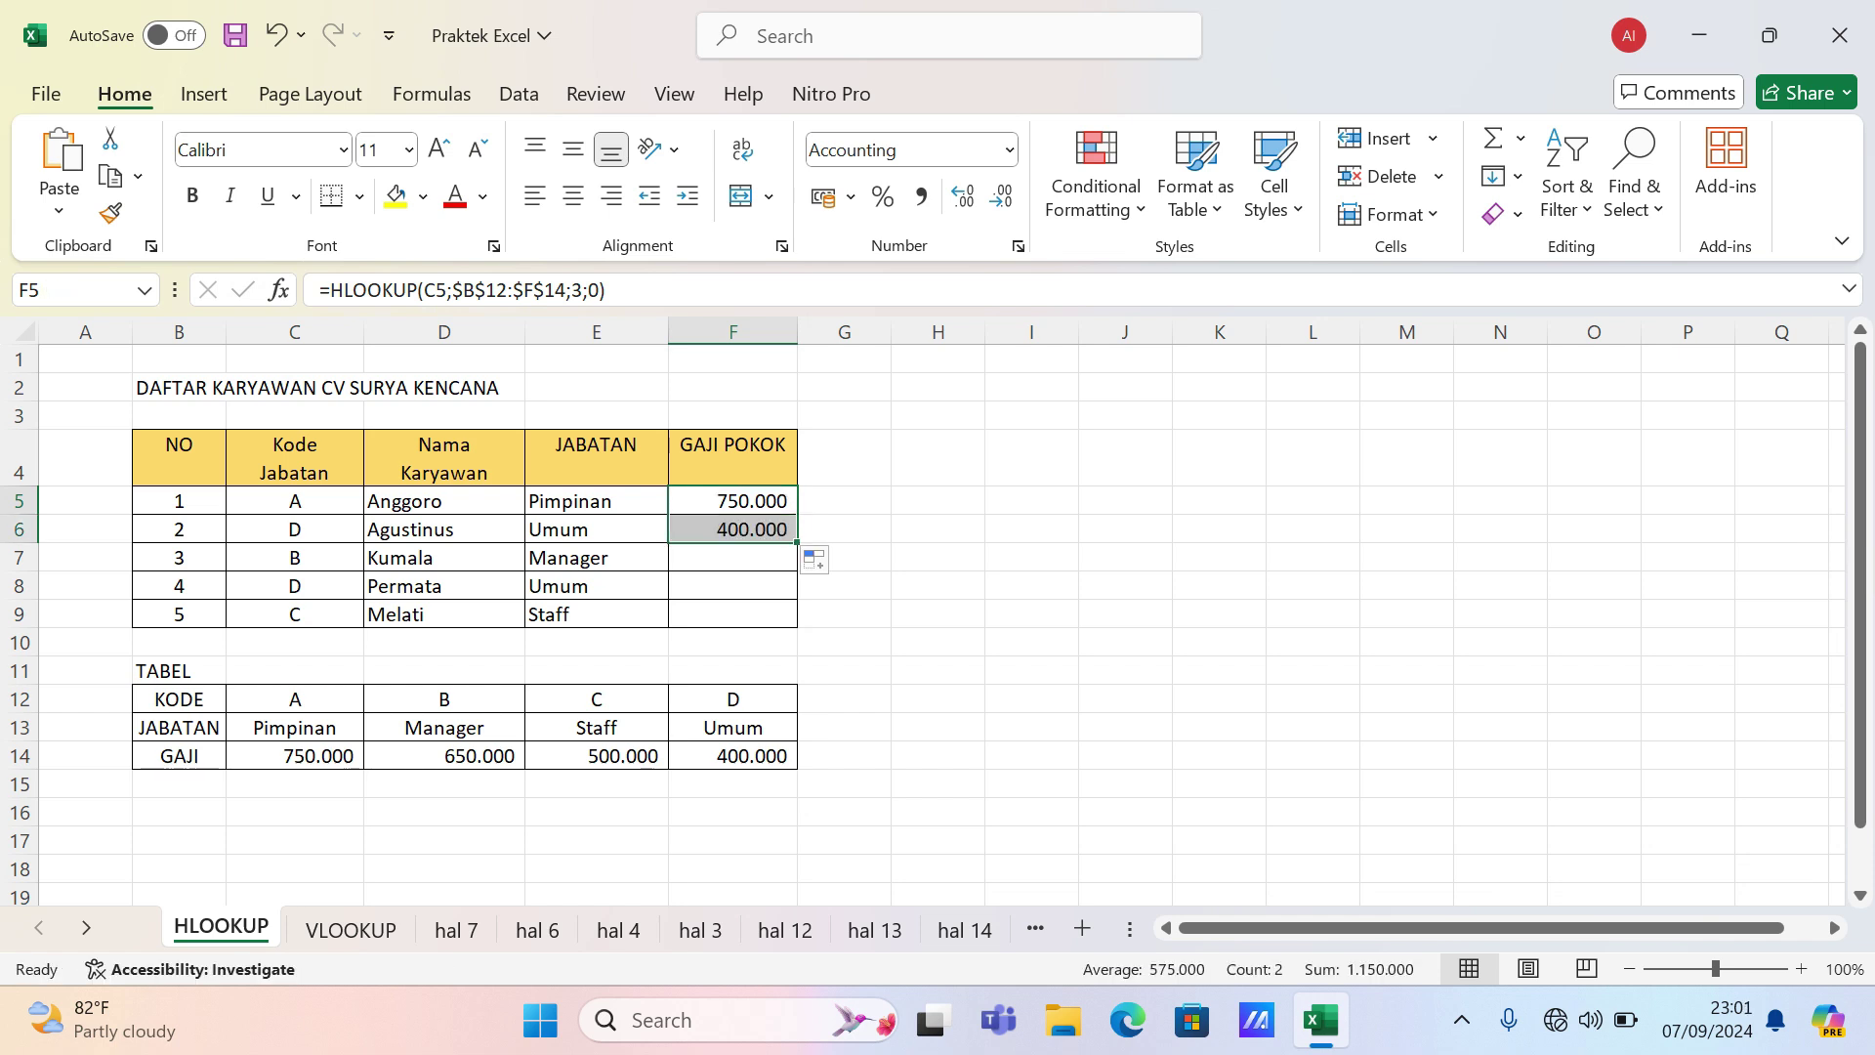
click(1031, 557)
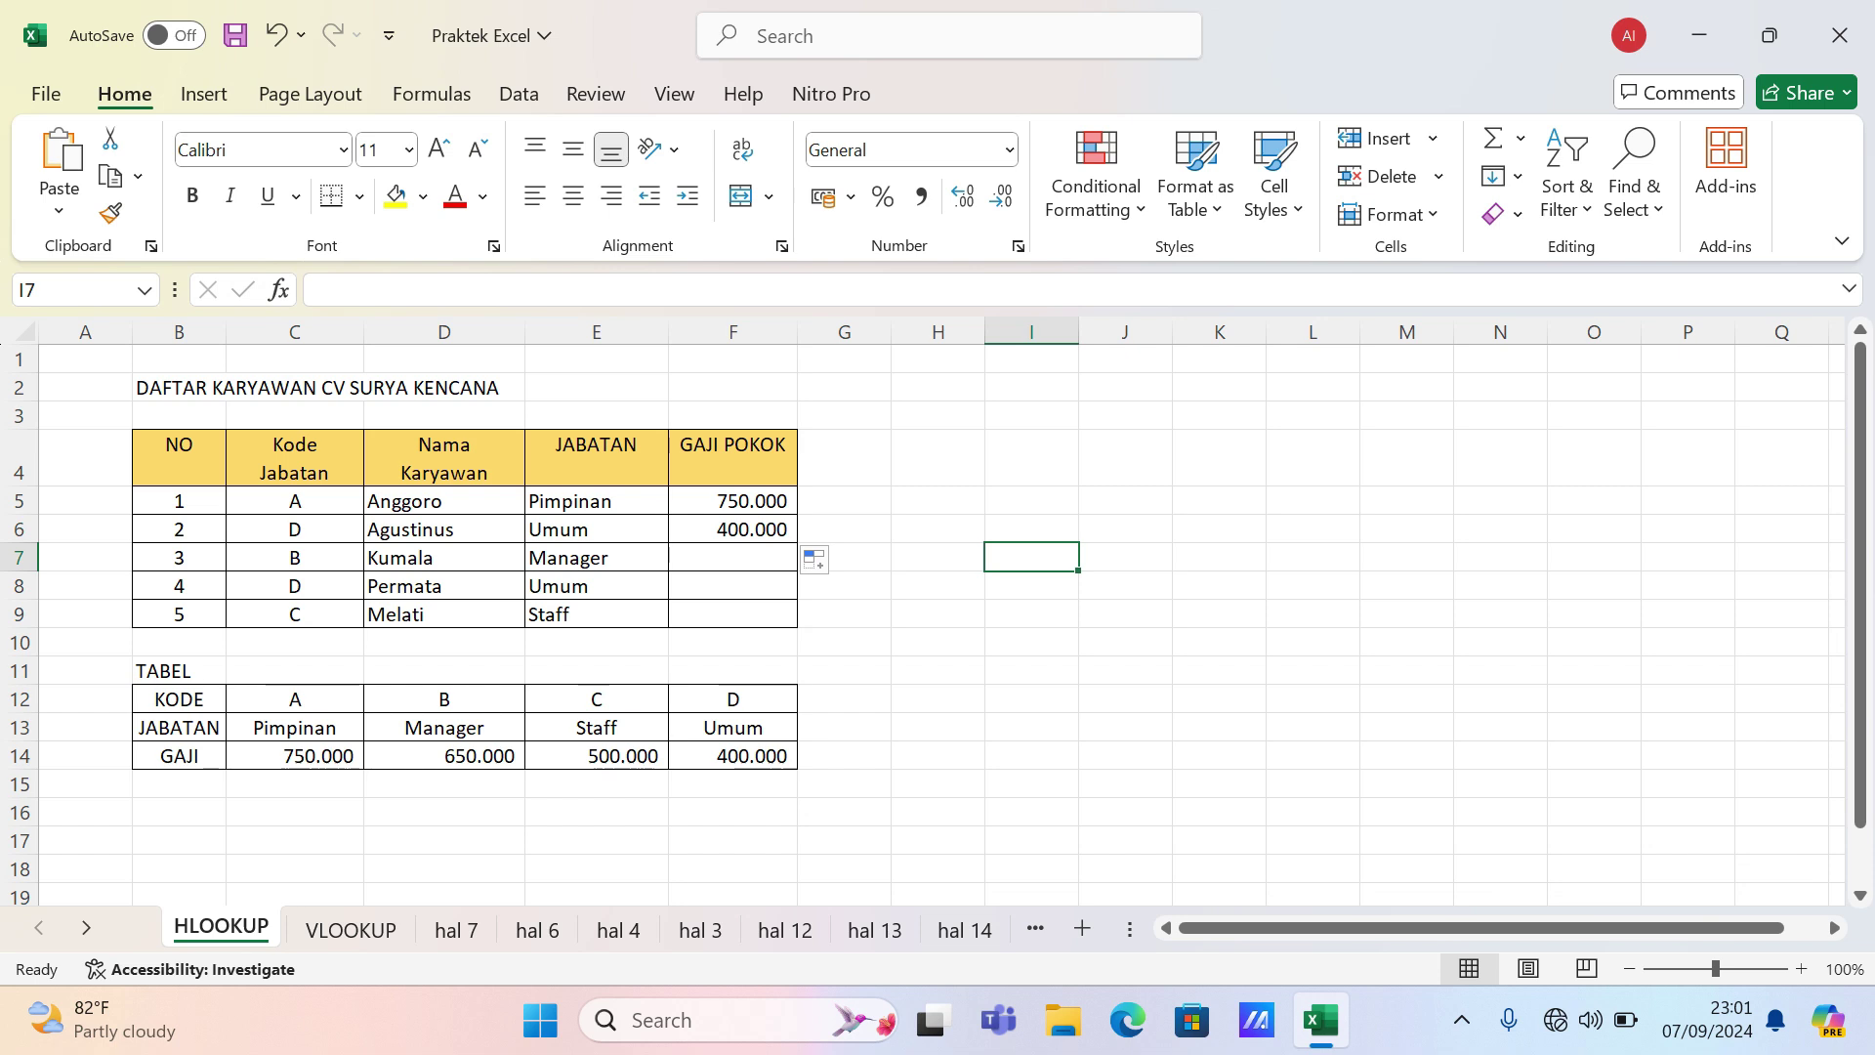
click(740, 530)
click(824, 561)
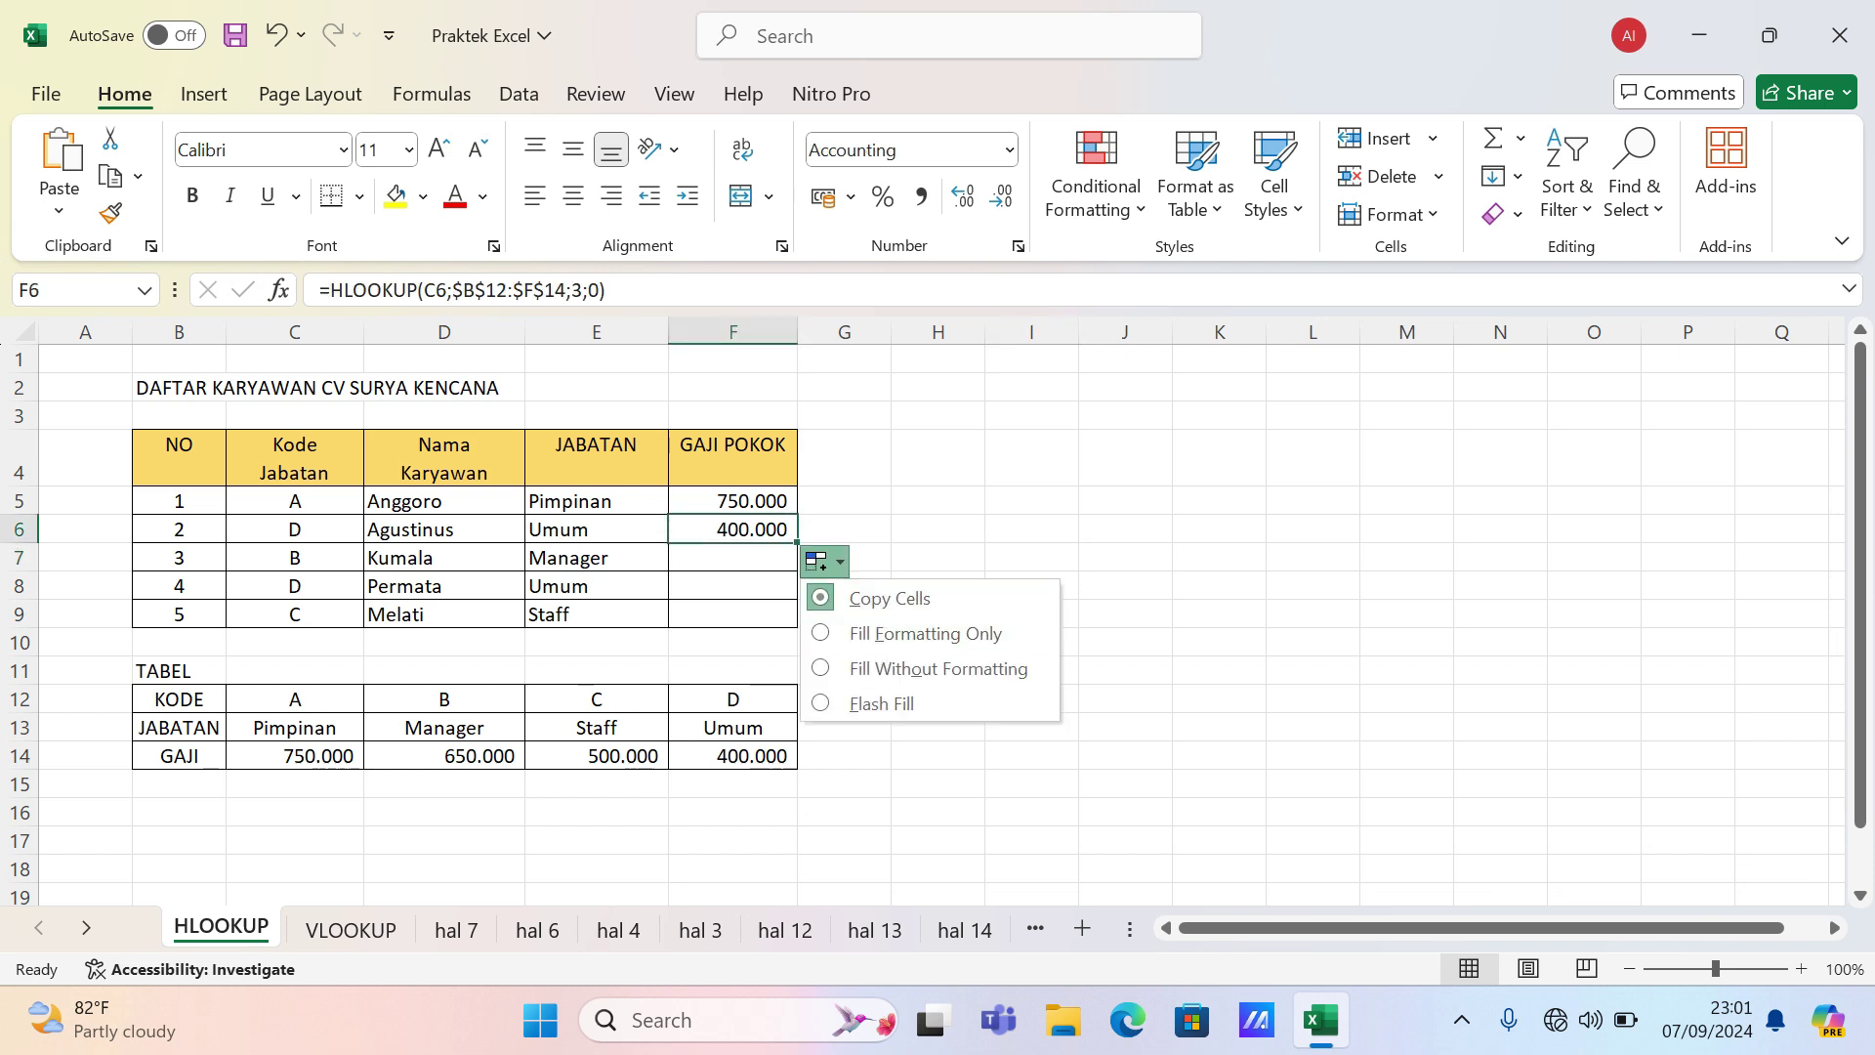
key(Escape)
drag(797, 543, 797, 624)
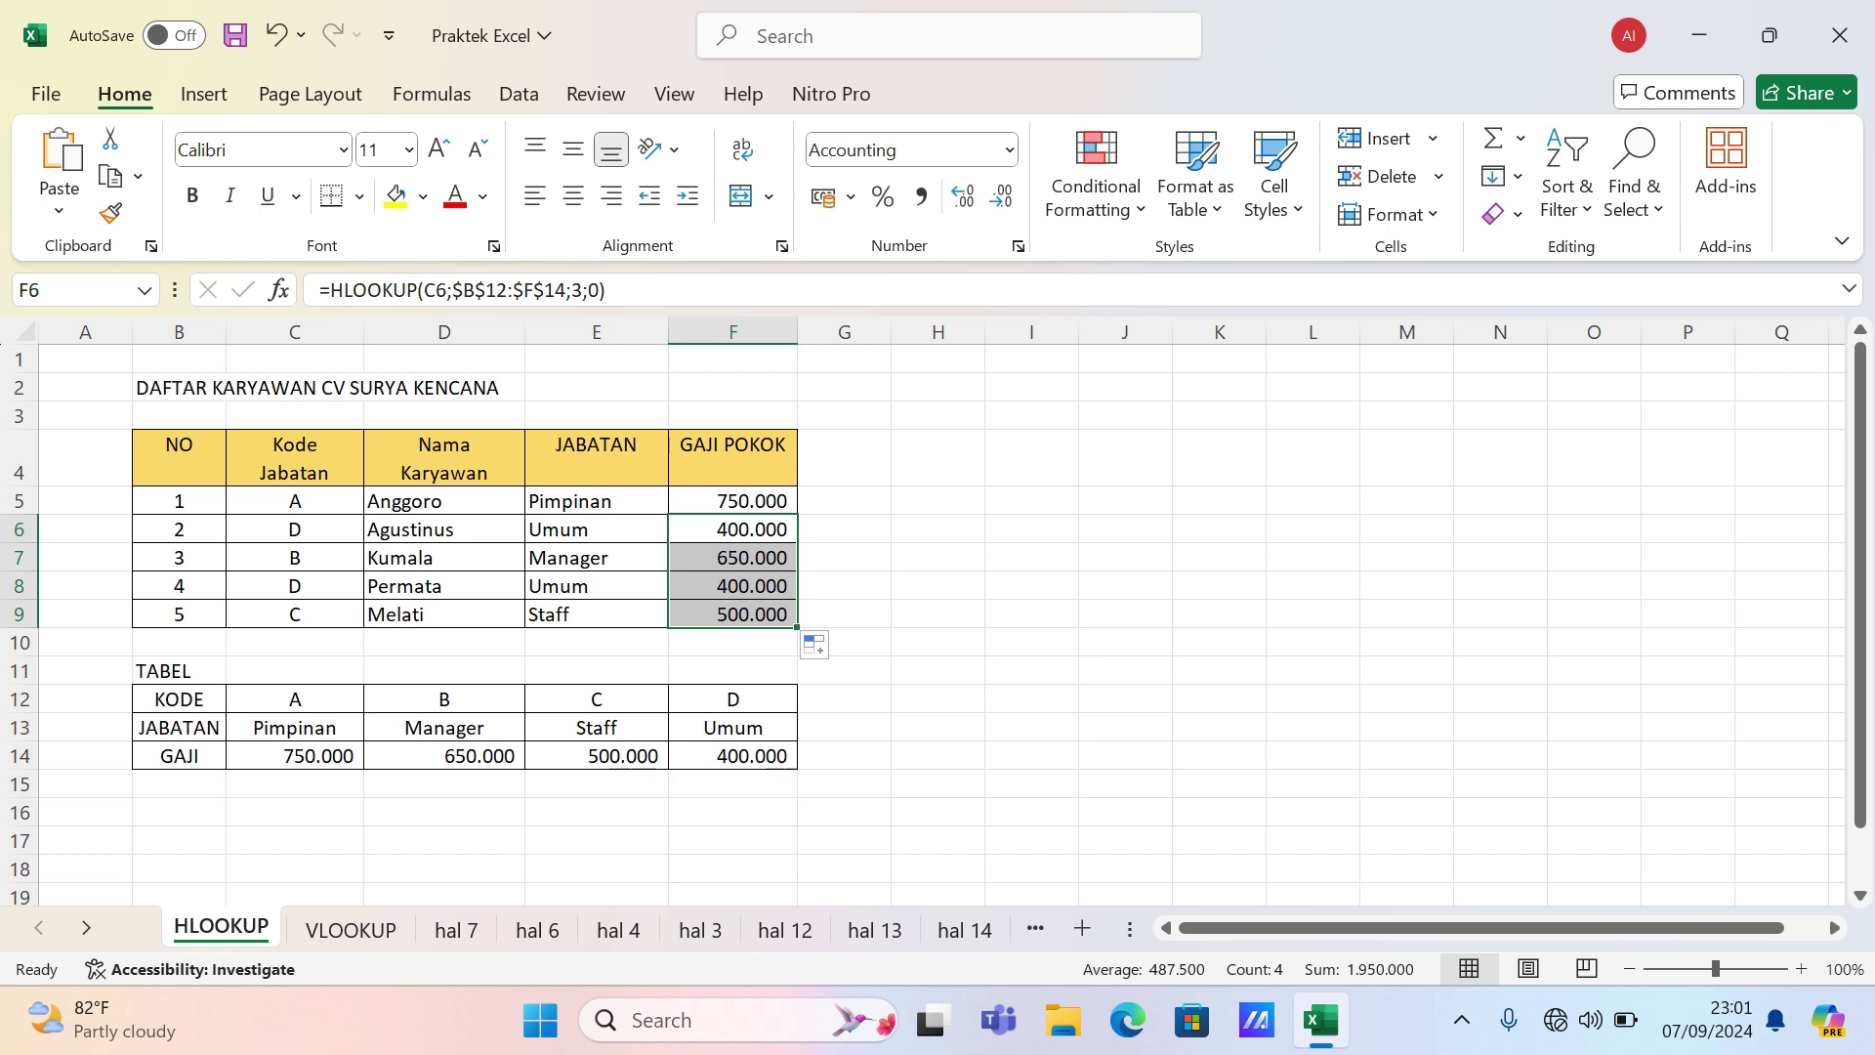
- On the VLOOKUP sheet, insert the VLOOKUP function into E10, the first JENIS MOBIL cell, with car code C10 as Lookup_value
click(351, 929)
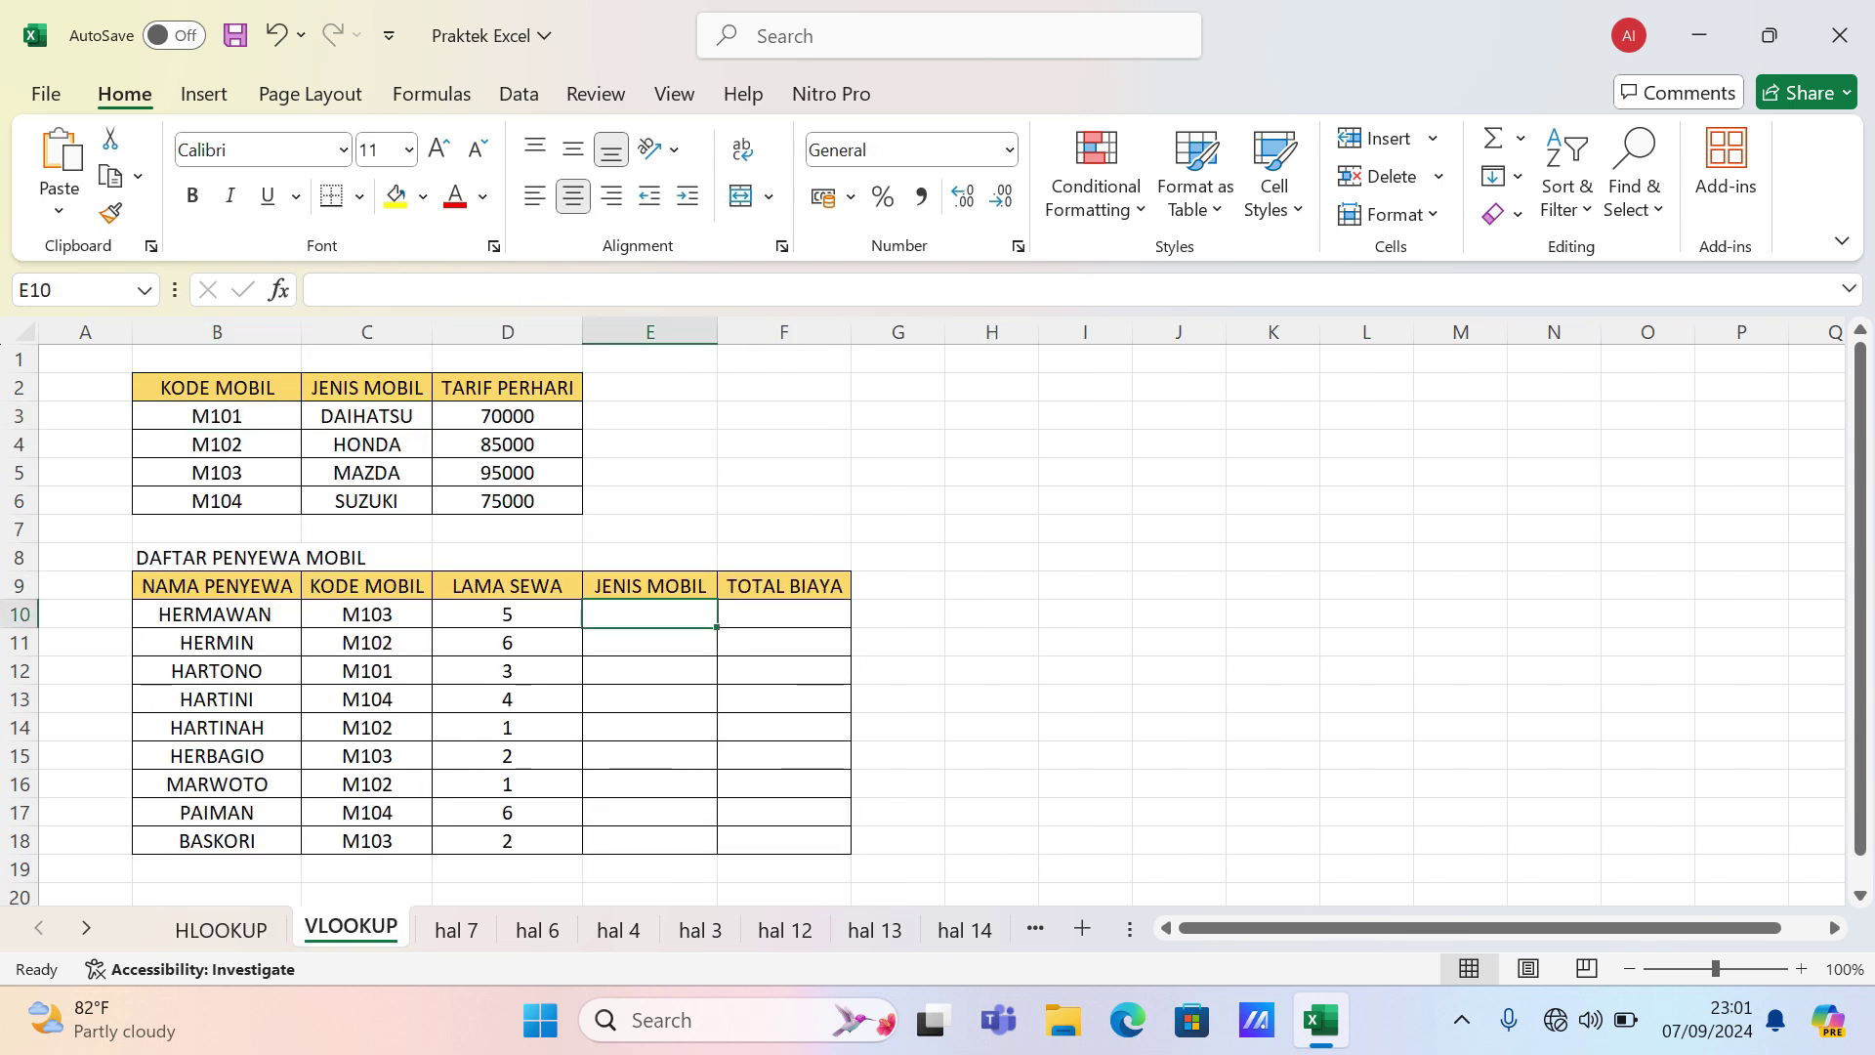
text(=)
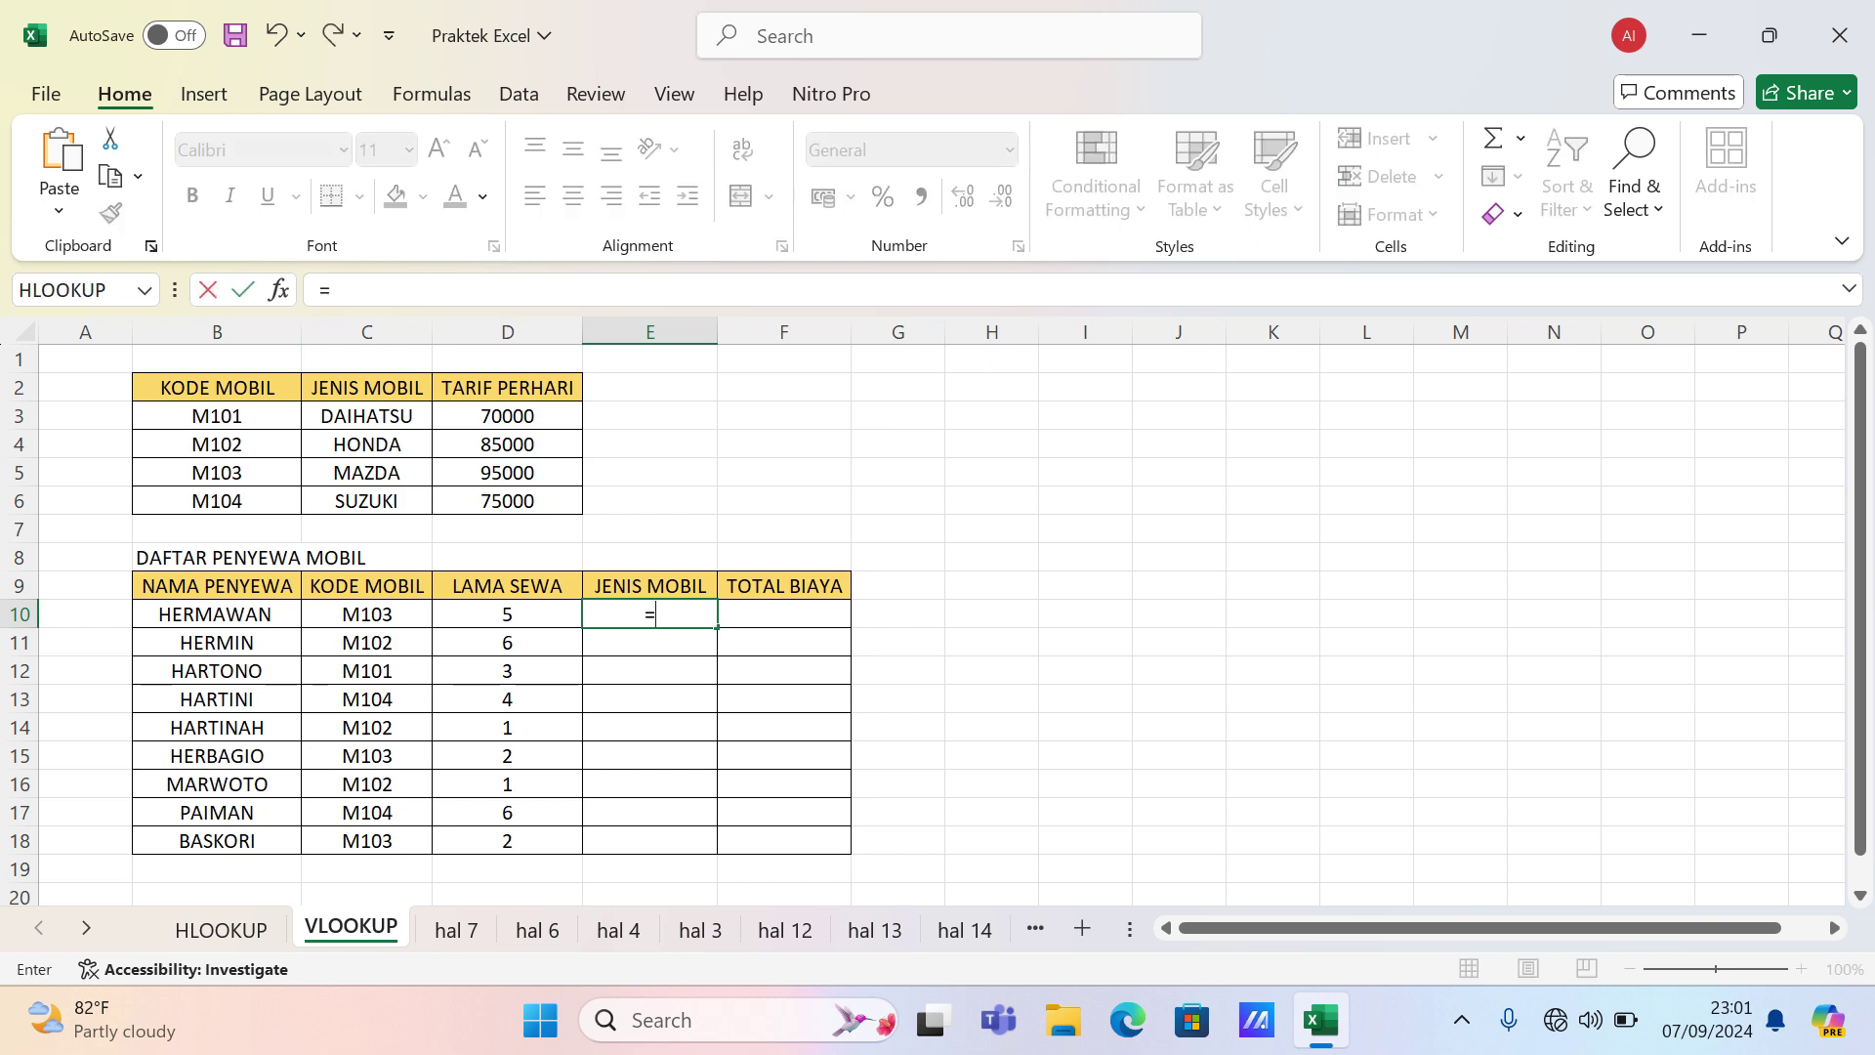
text(VL)
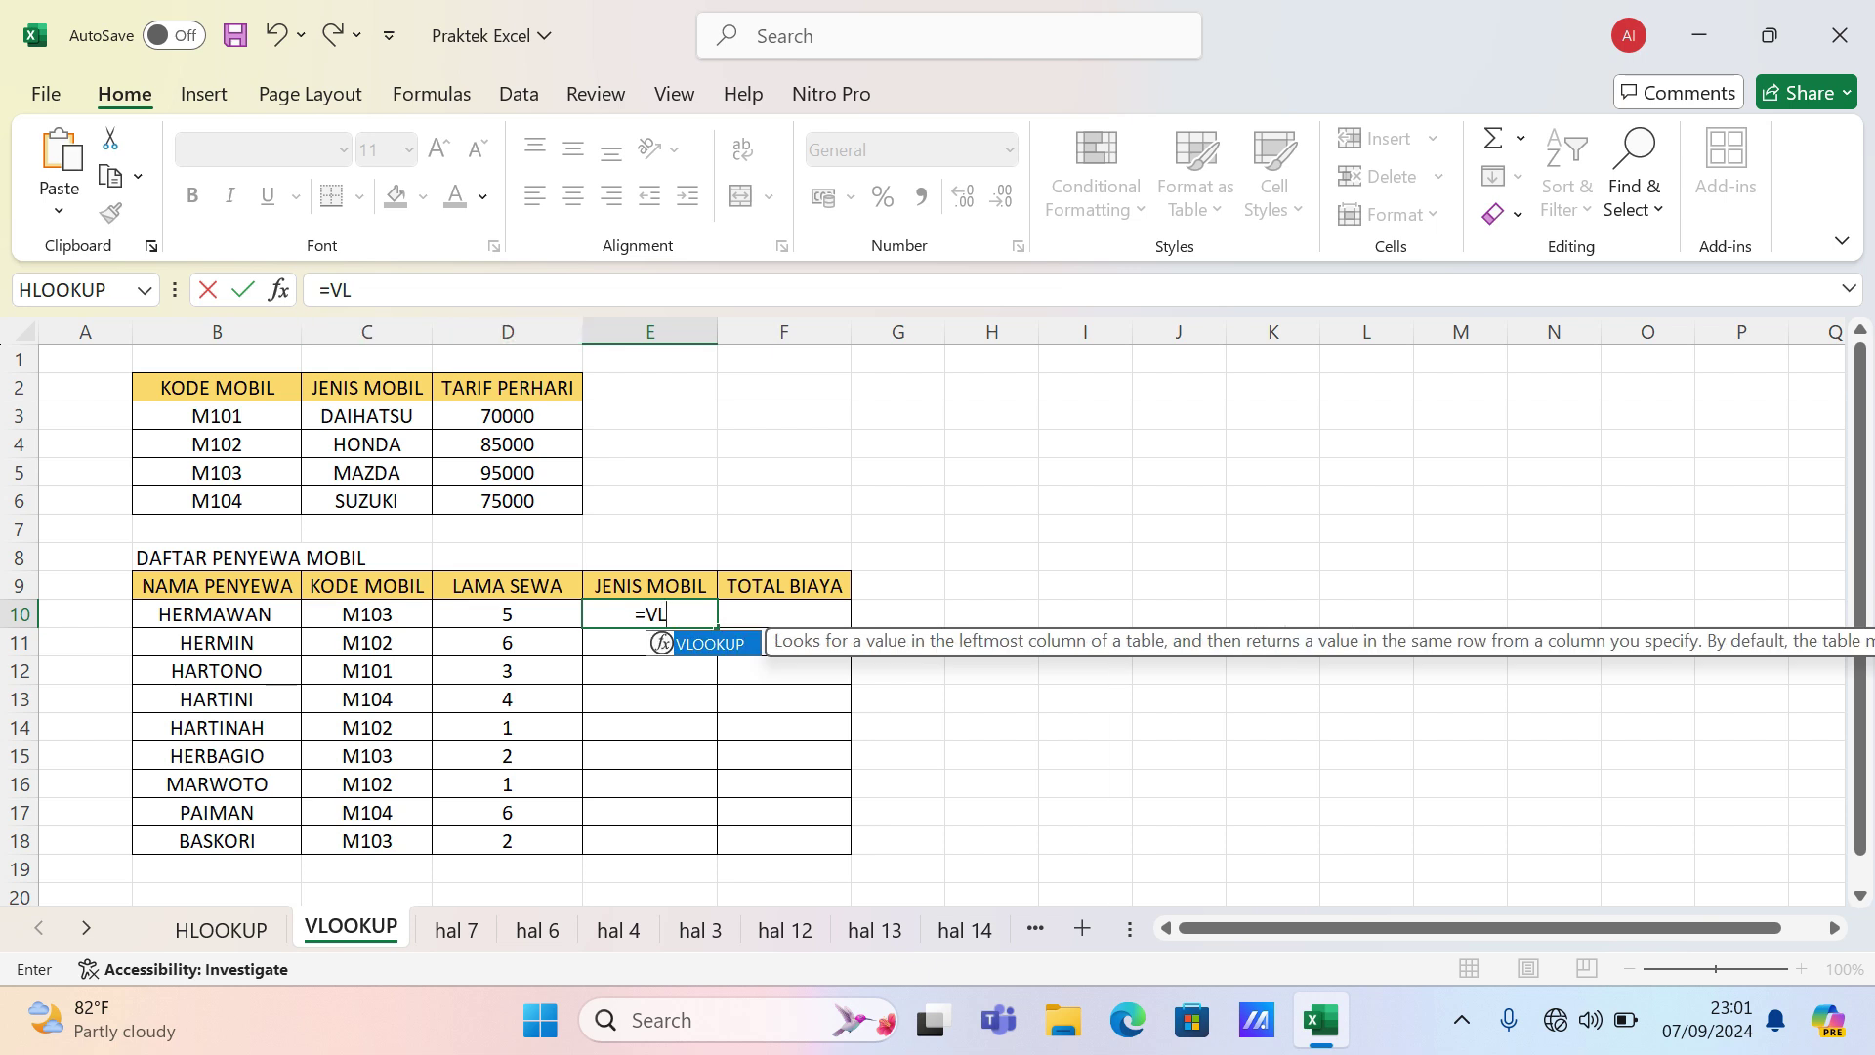
key(Tab)
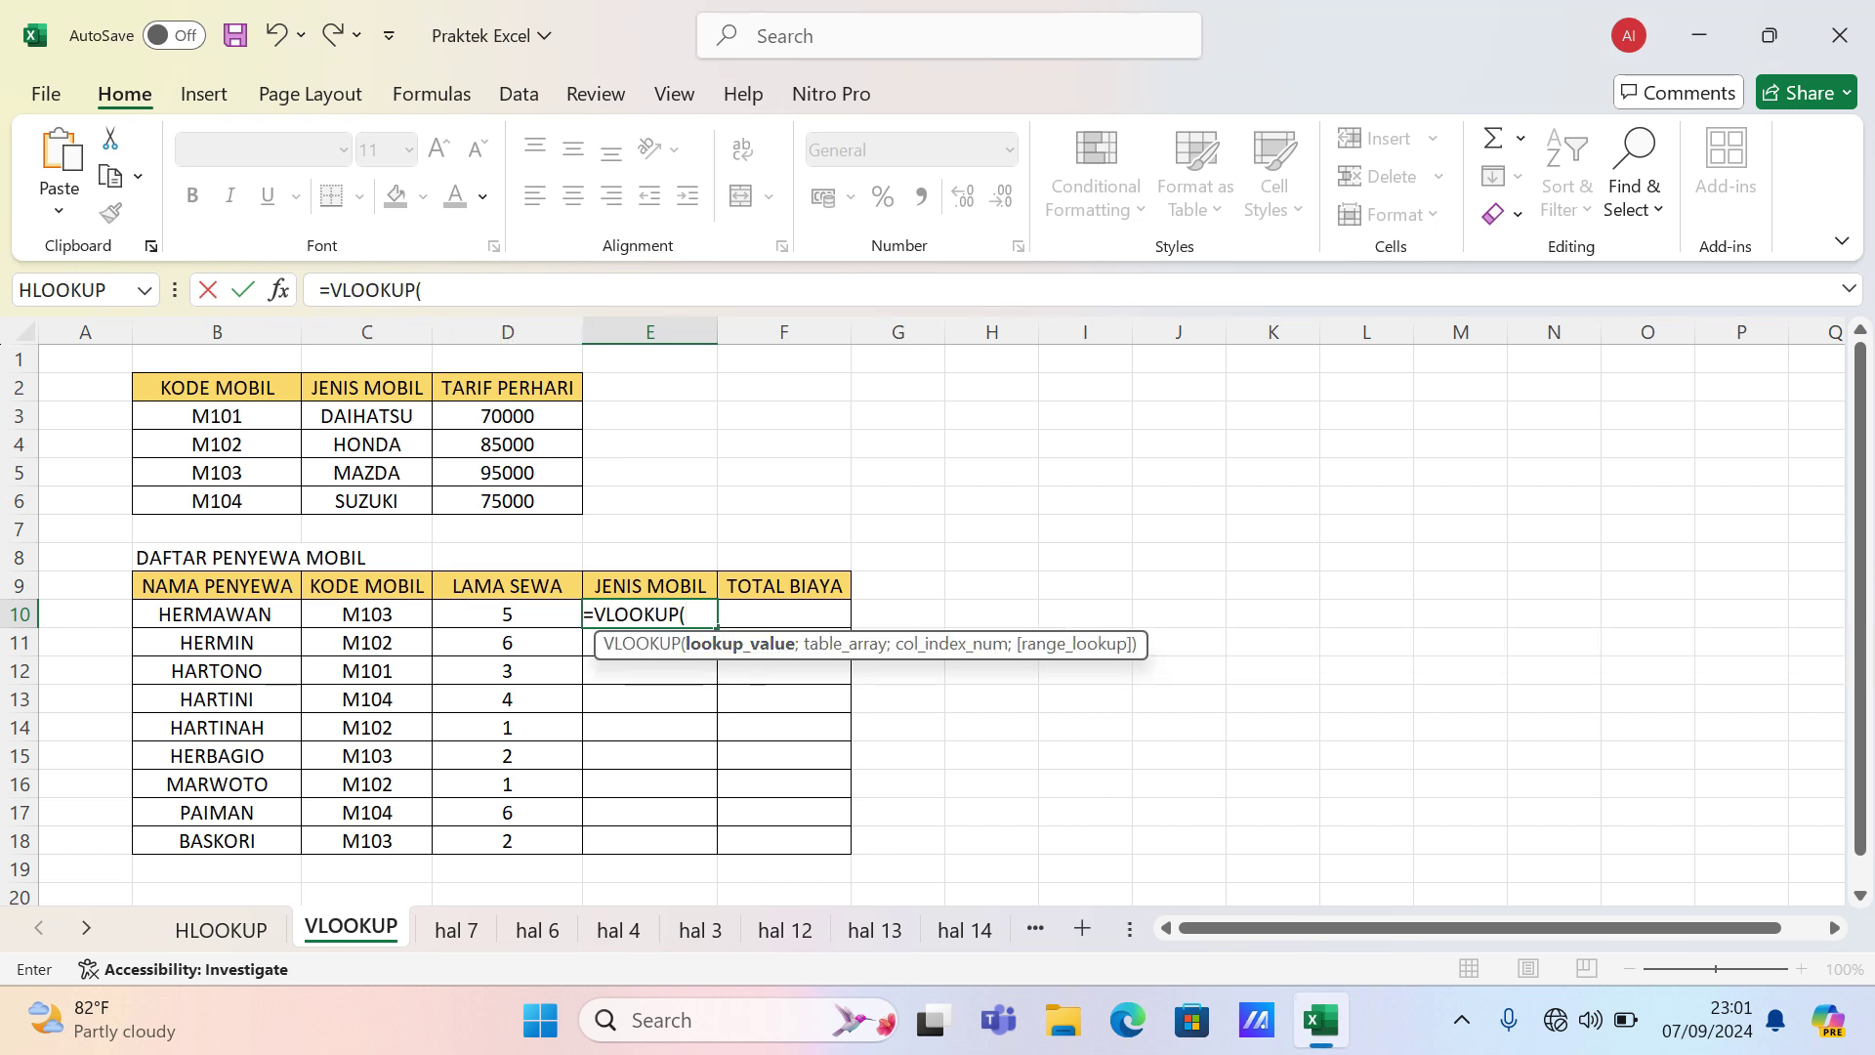
click(278, 290)
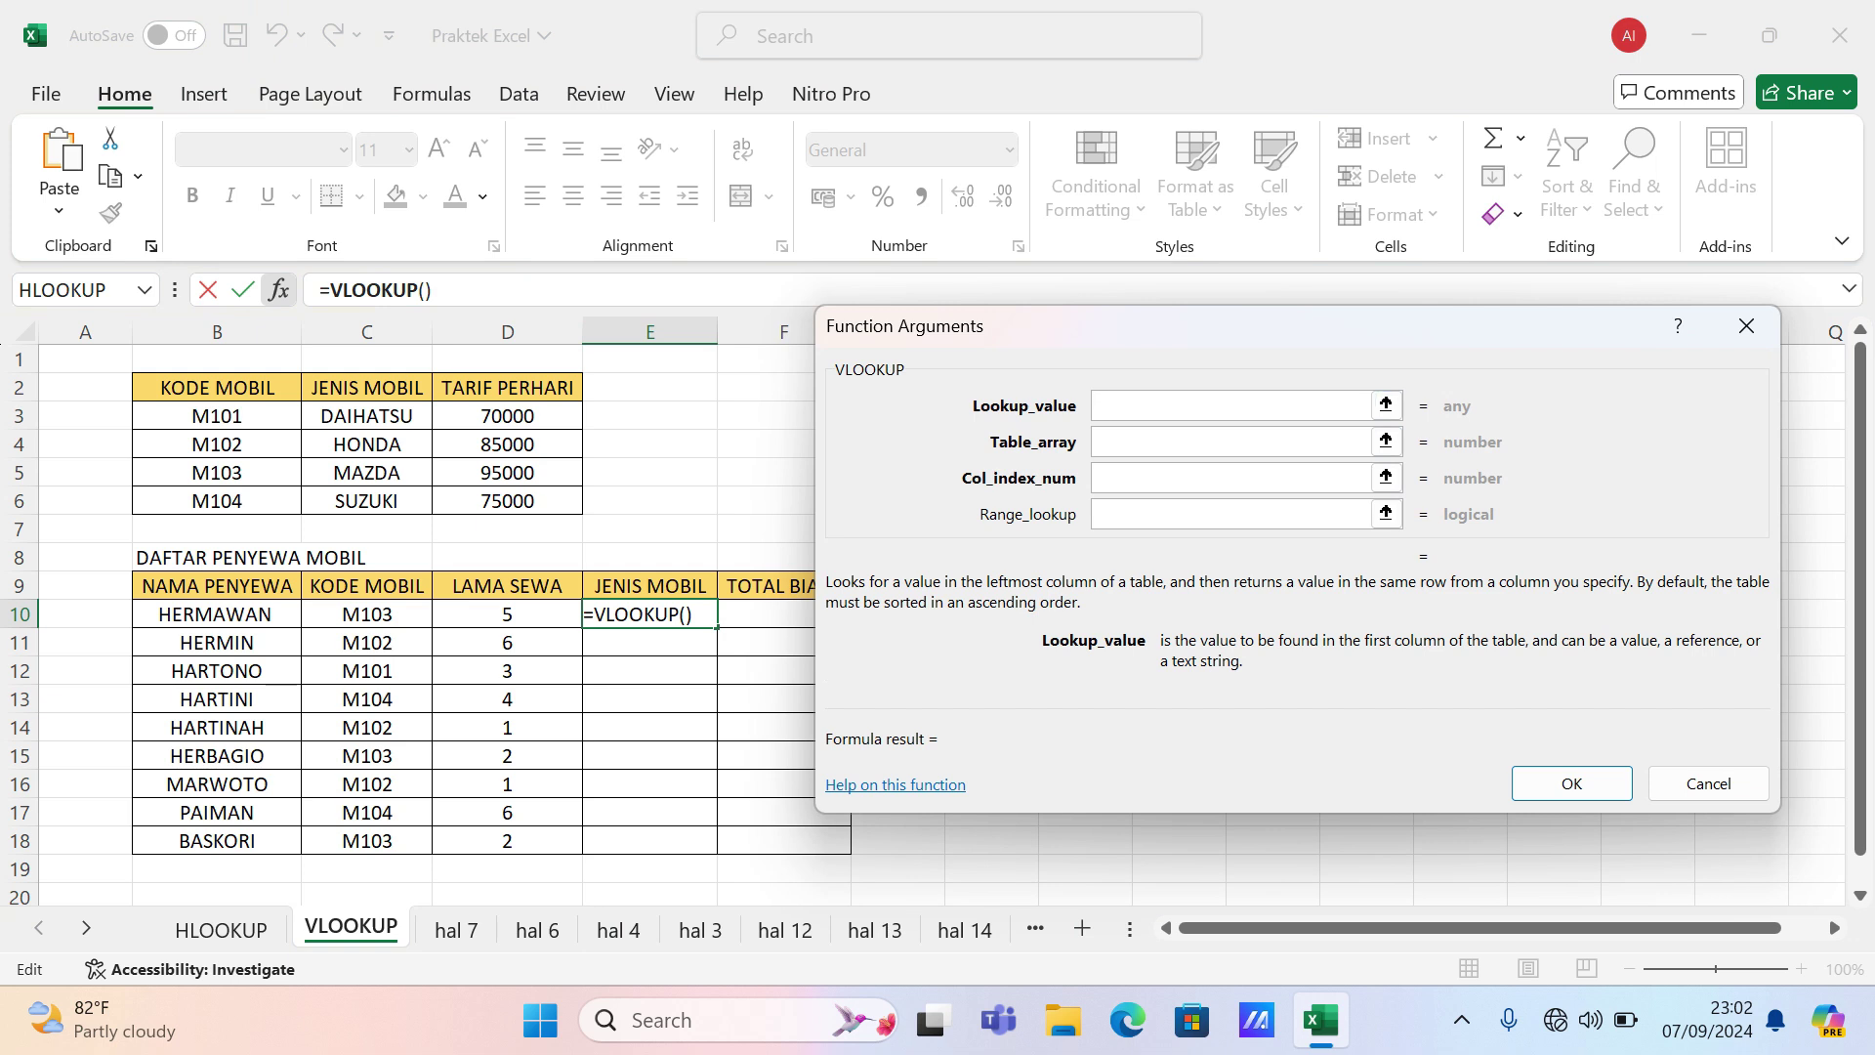
click(368, 614)
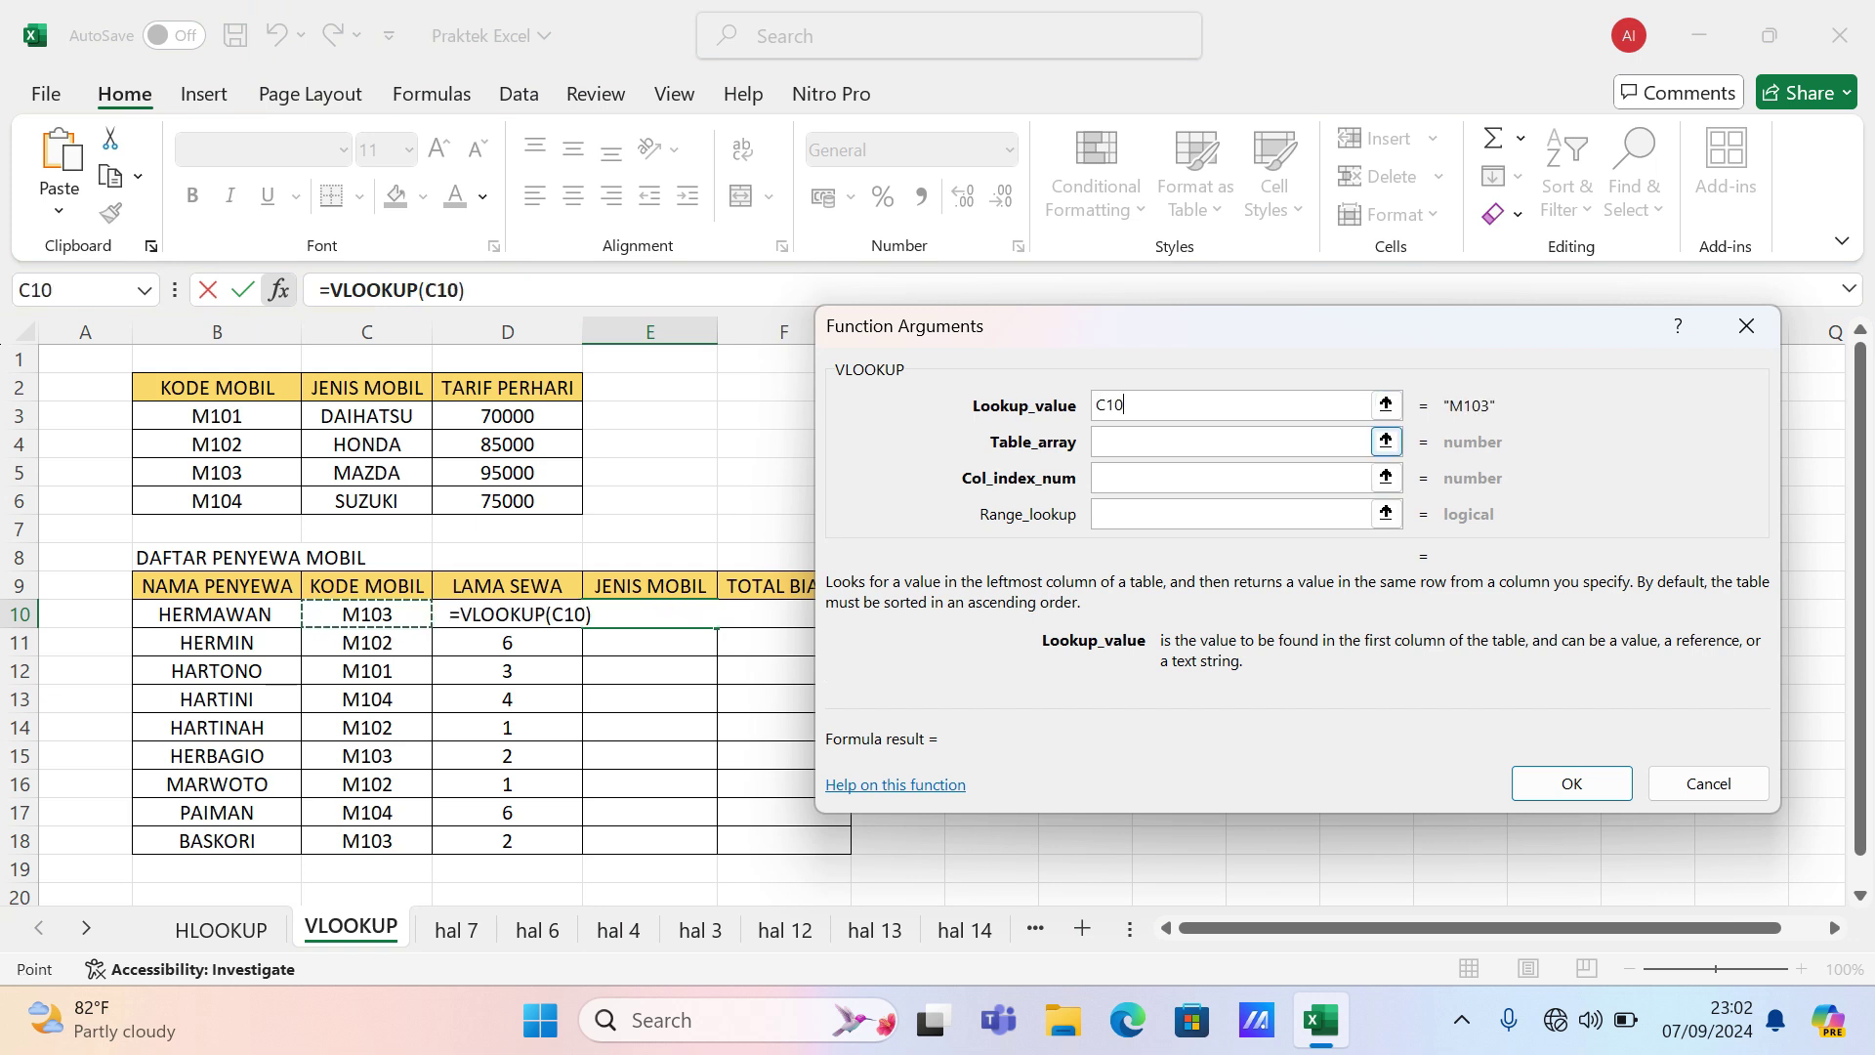
- Set Table_array to the car rate table, headers included, as the absolute range $B$2:$D$6
key(Tab)
drag(217, 388, 551, 500)
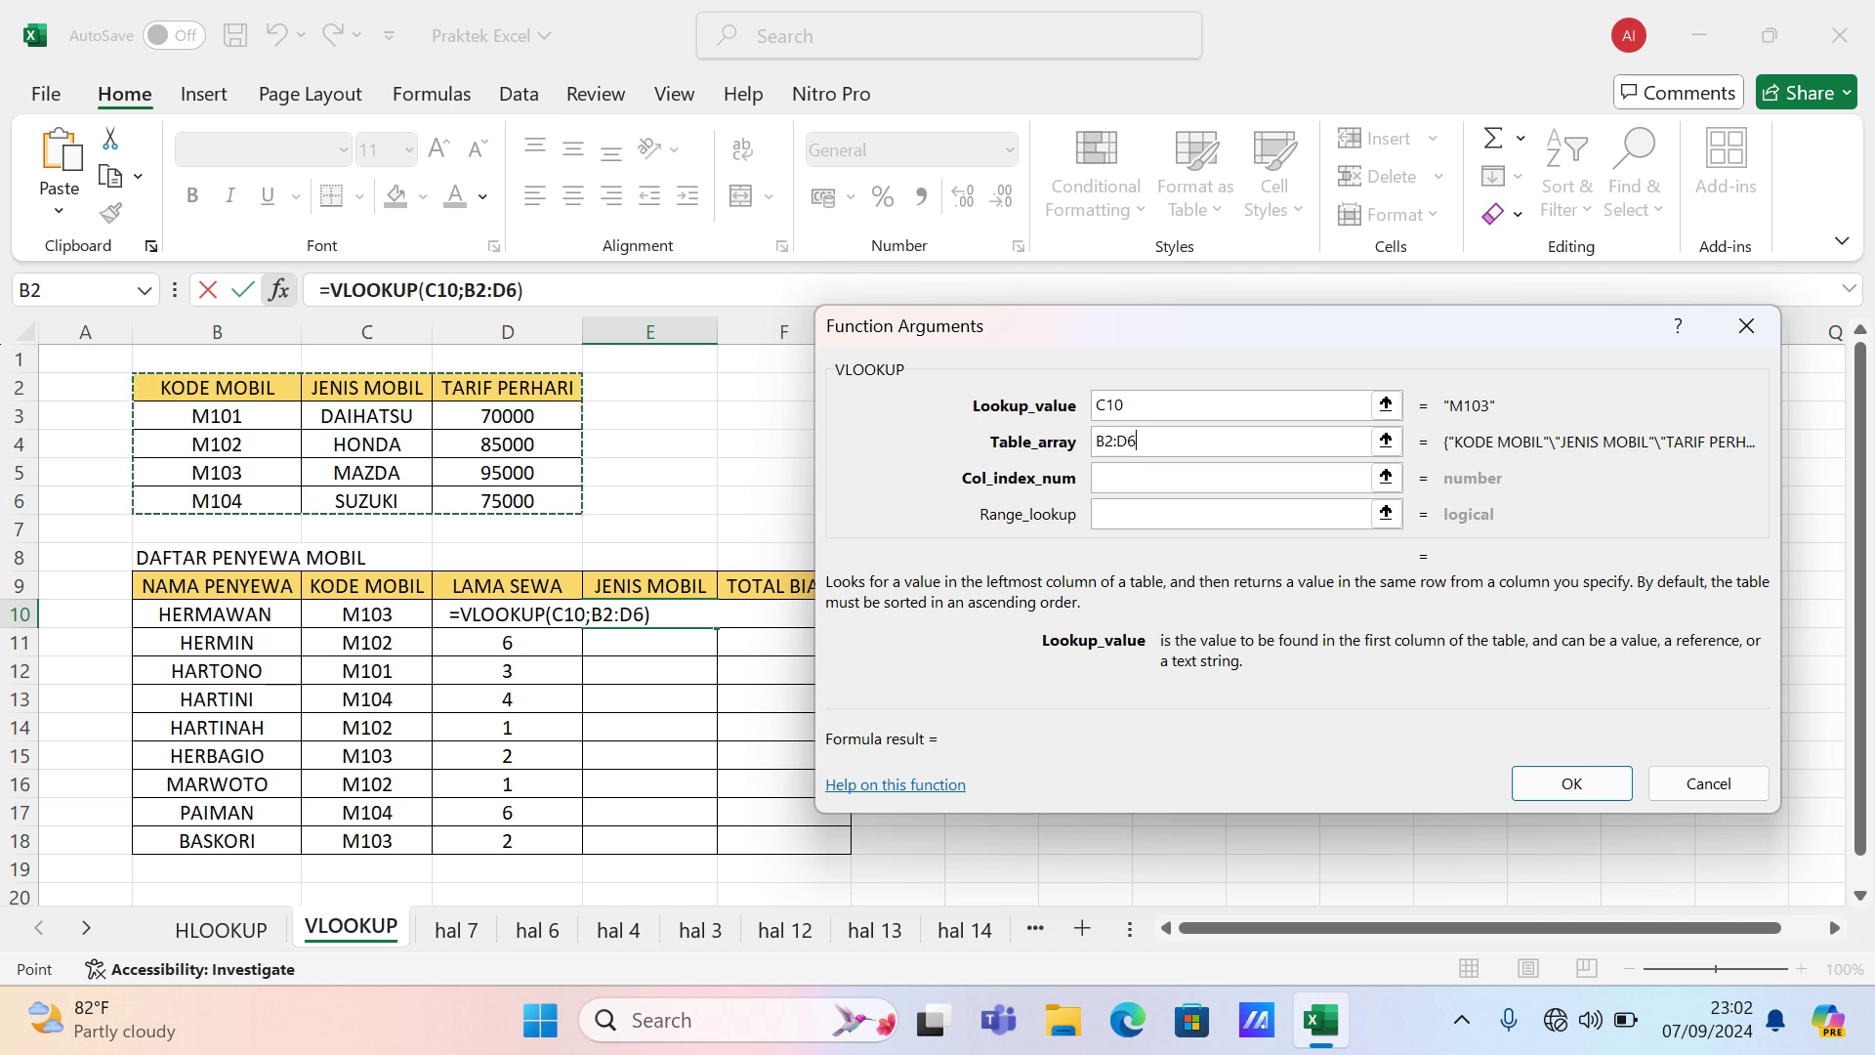
key(F4)
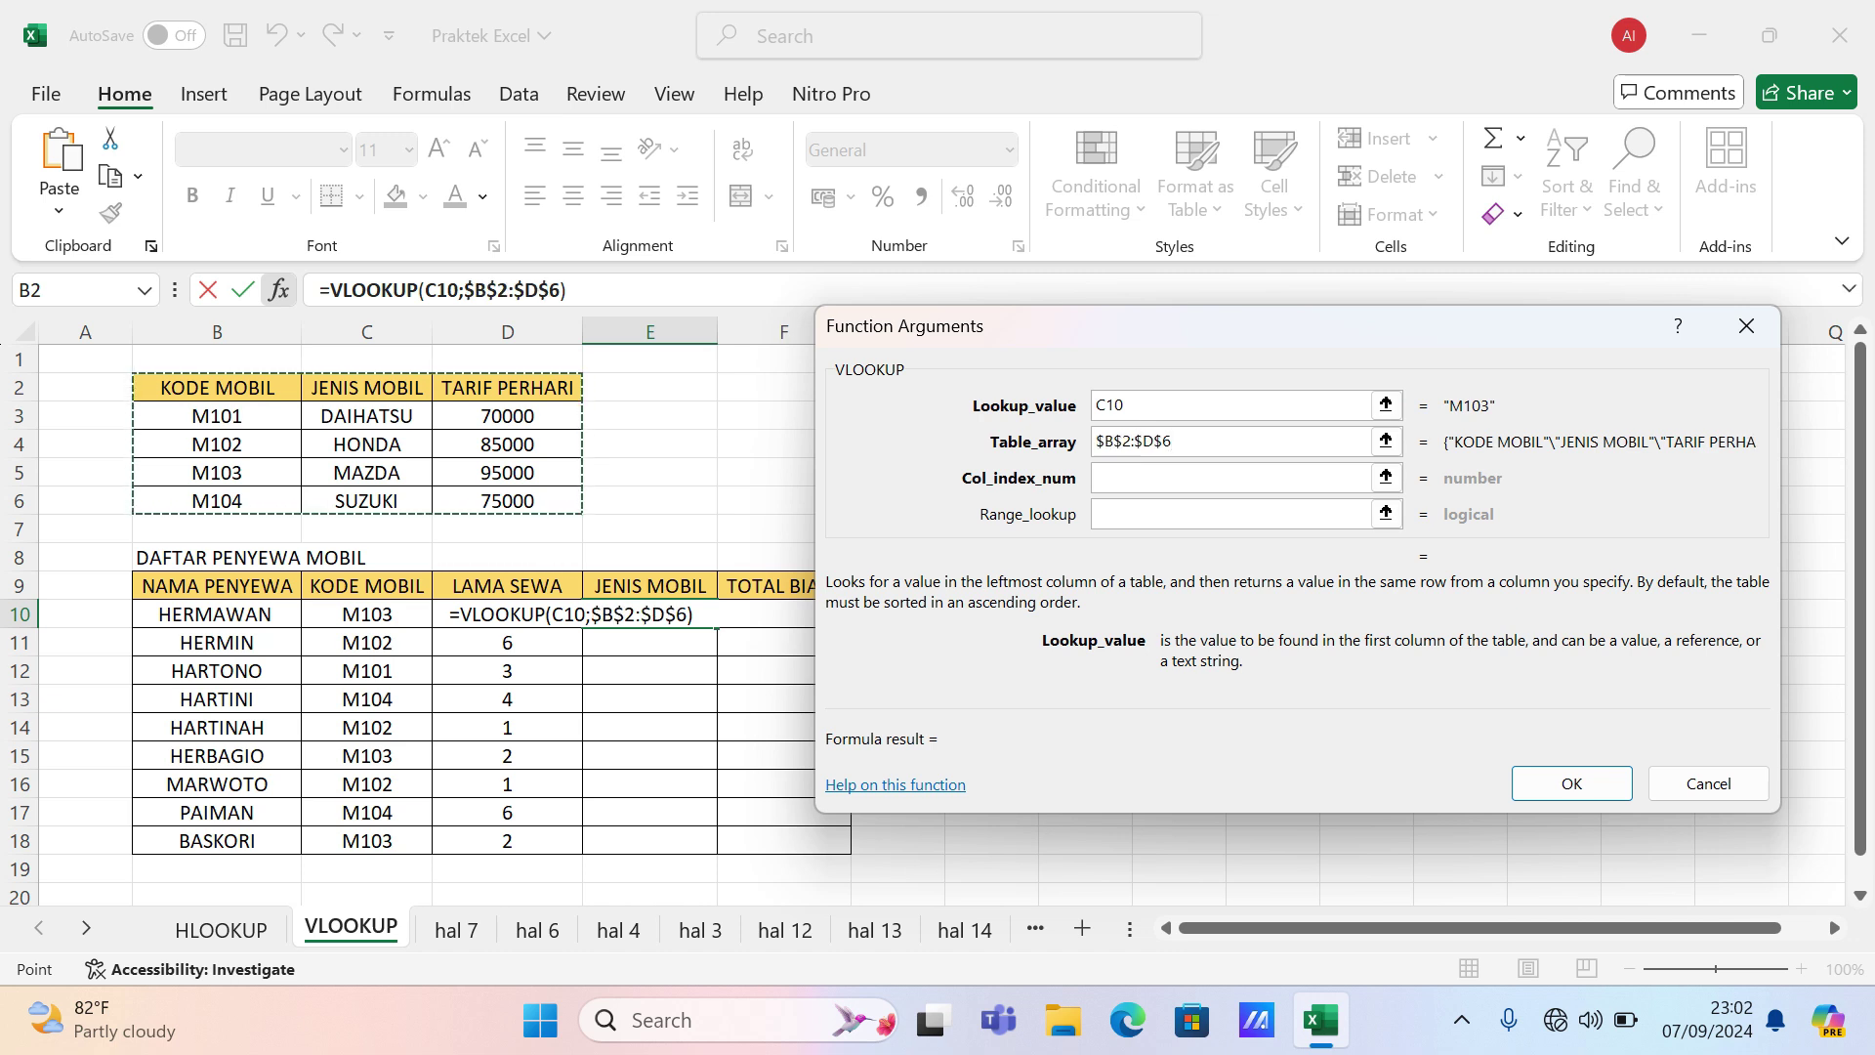
- Set Col_index_num to 2 and Range_lookup to 0, and confirm the JENIS MOBIL formula
key(Tab)
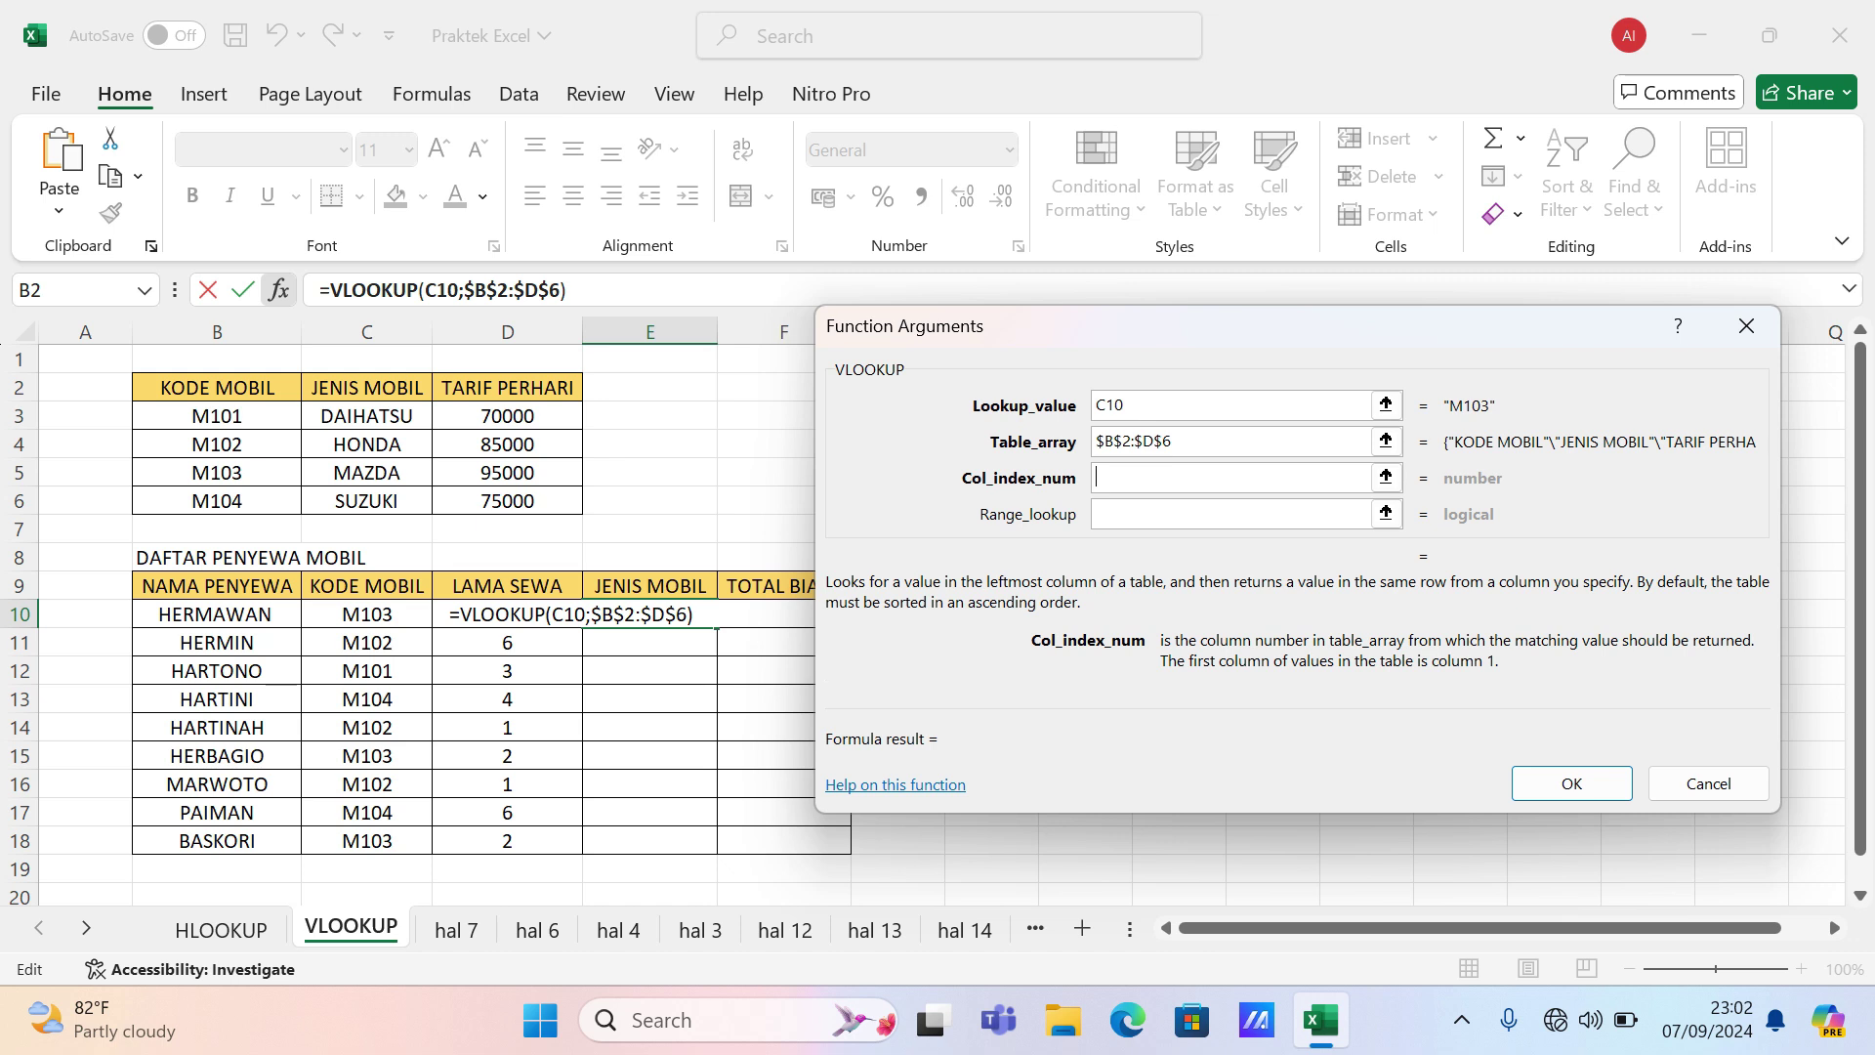
text(2)
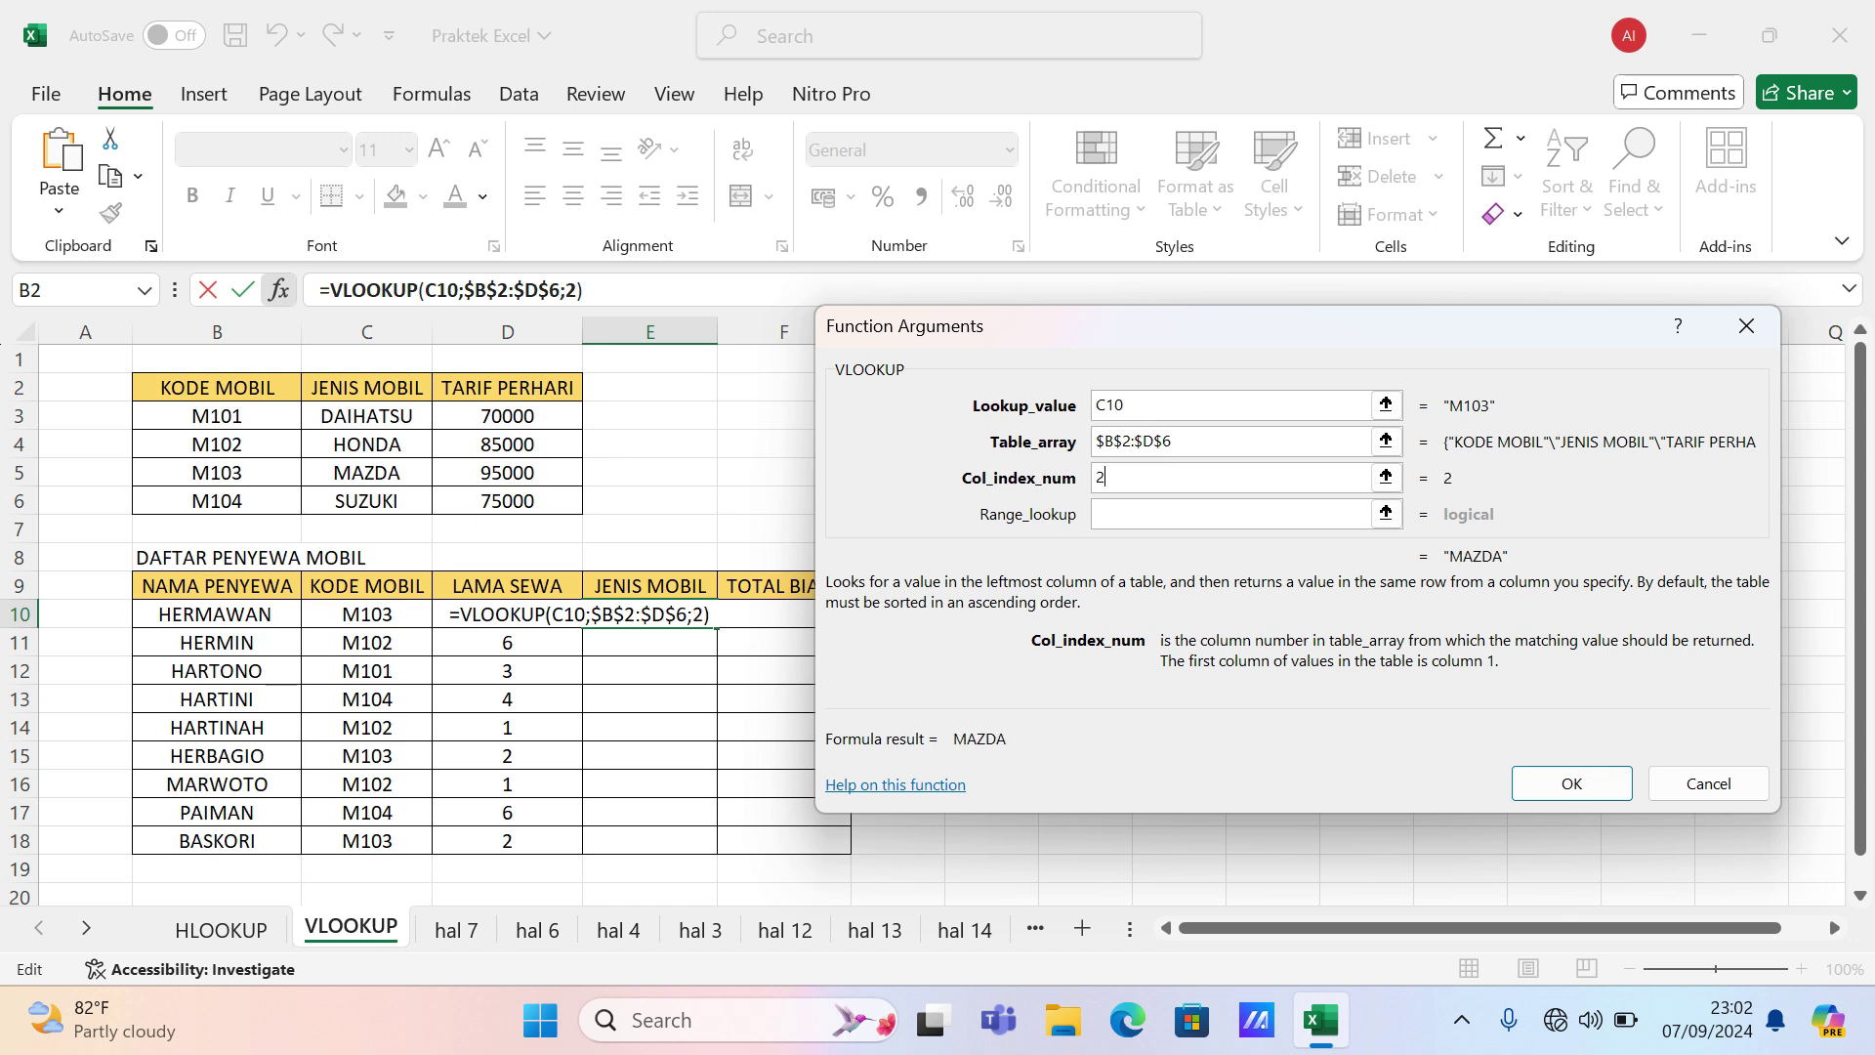
click(1230, 514)
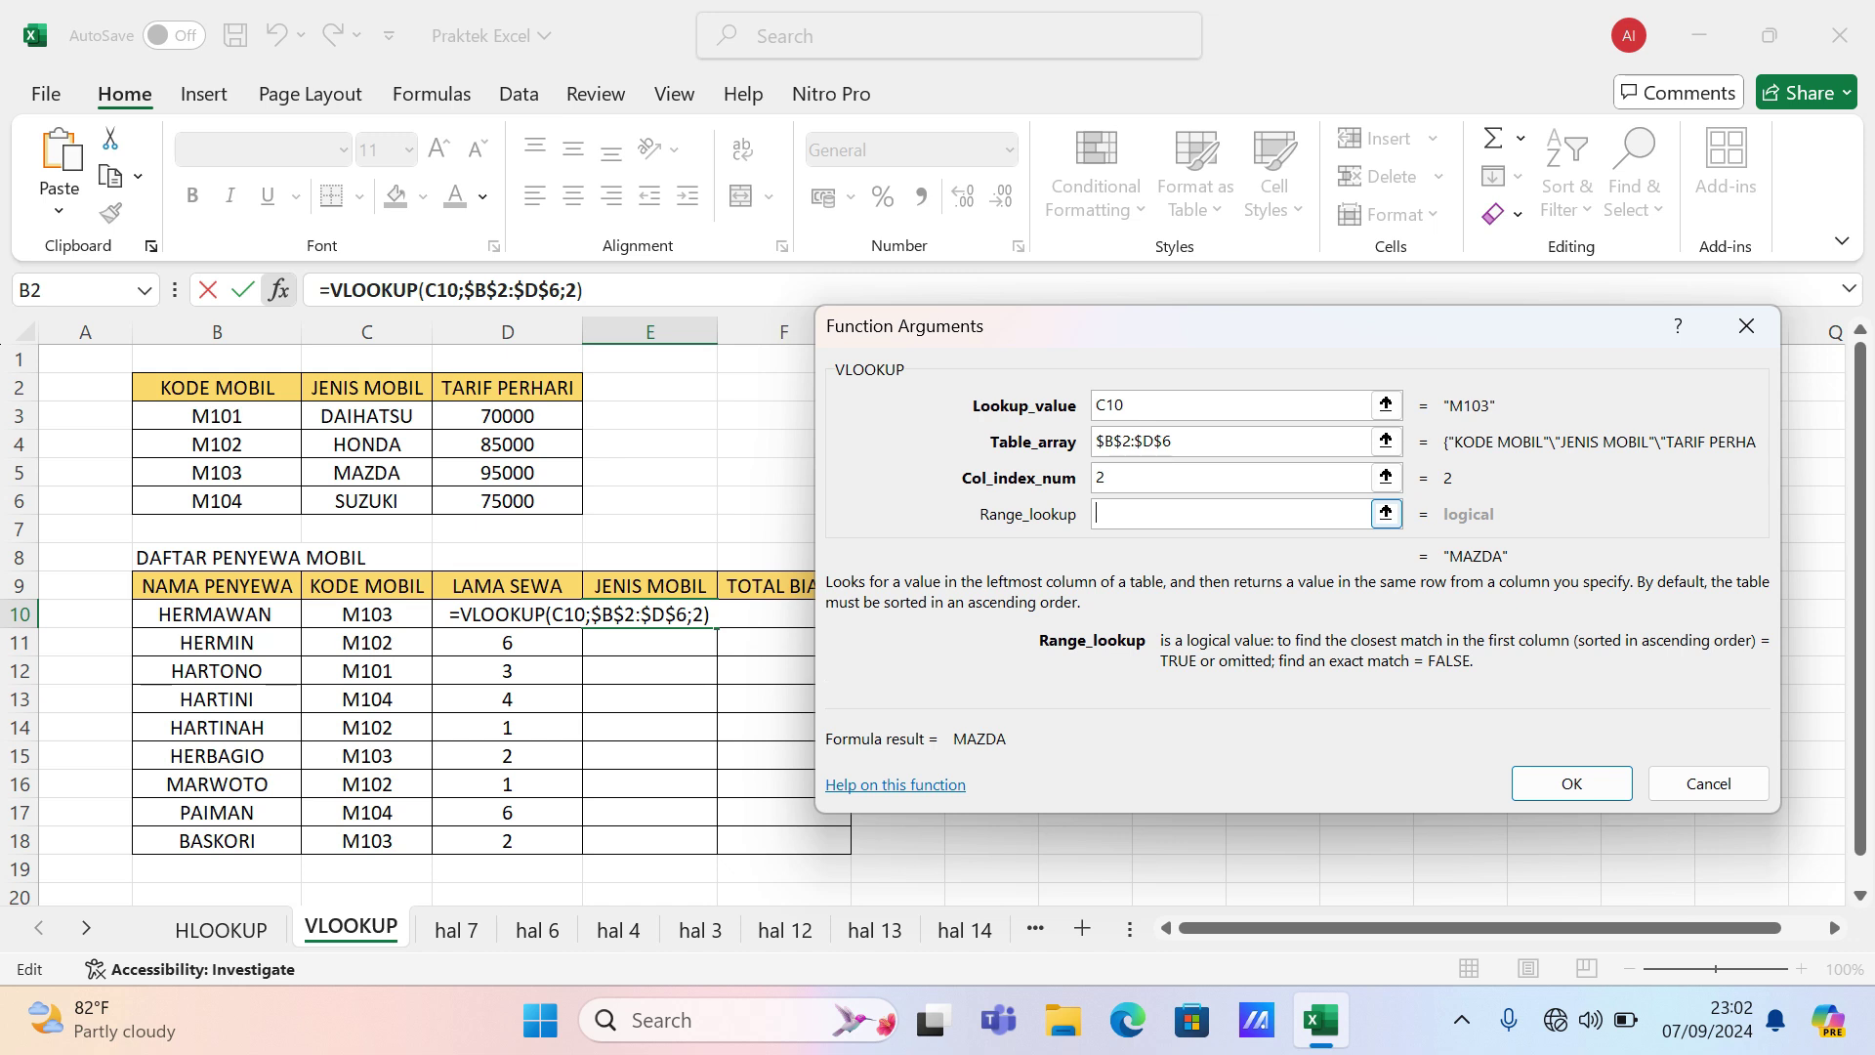
text(0)
click(1571, 783)
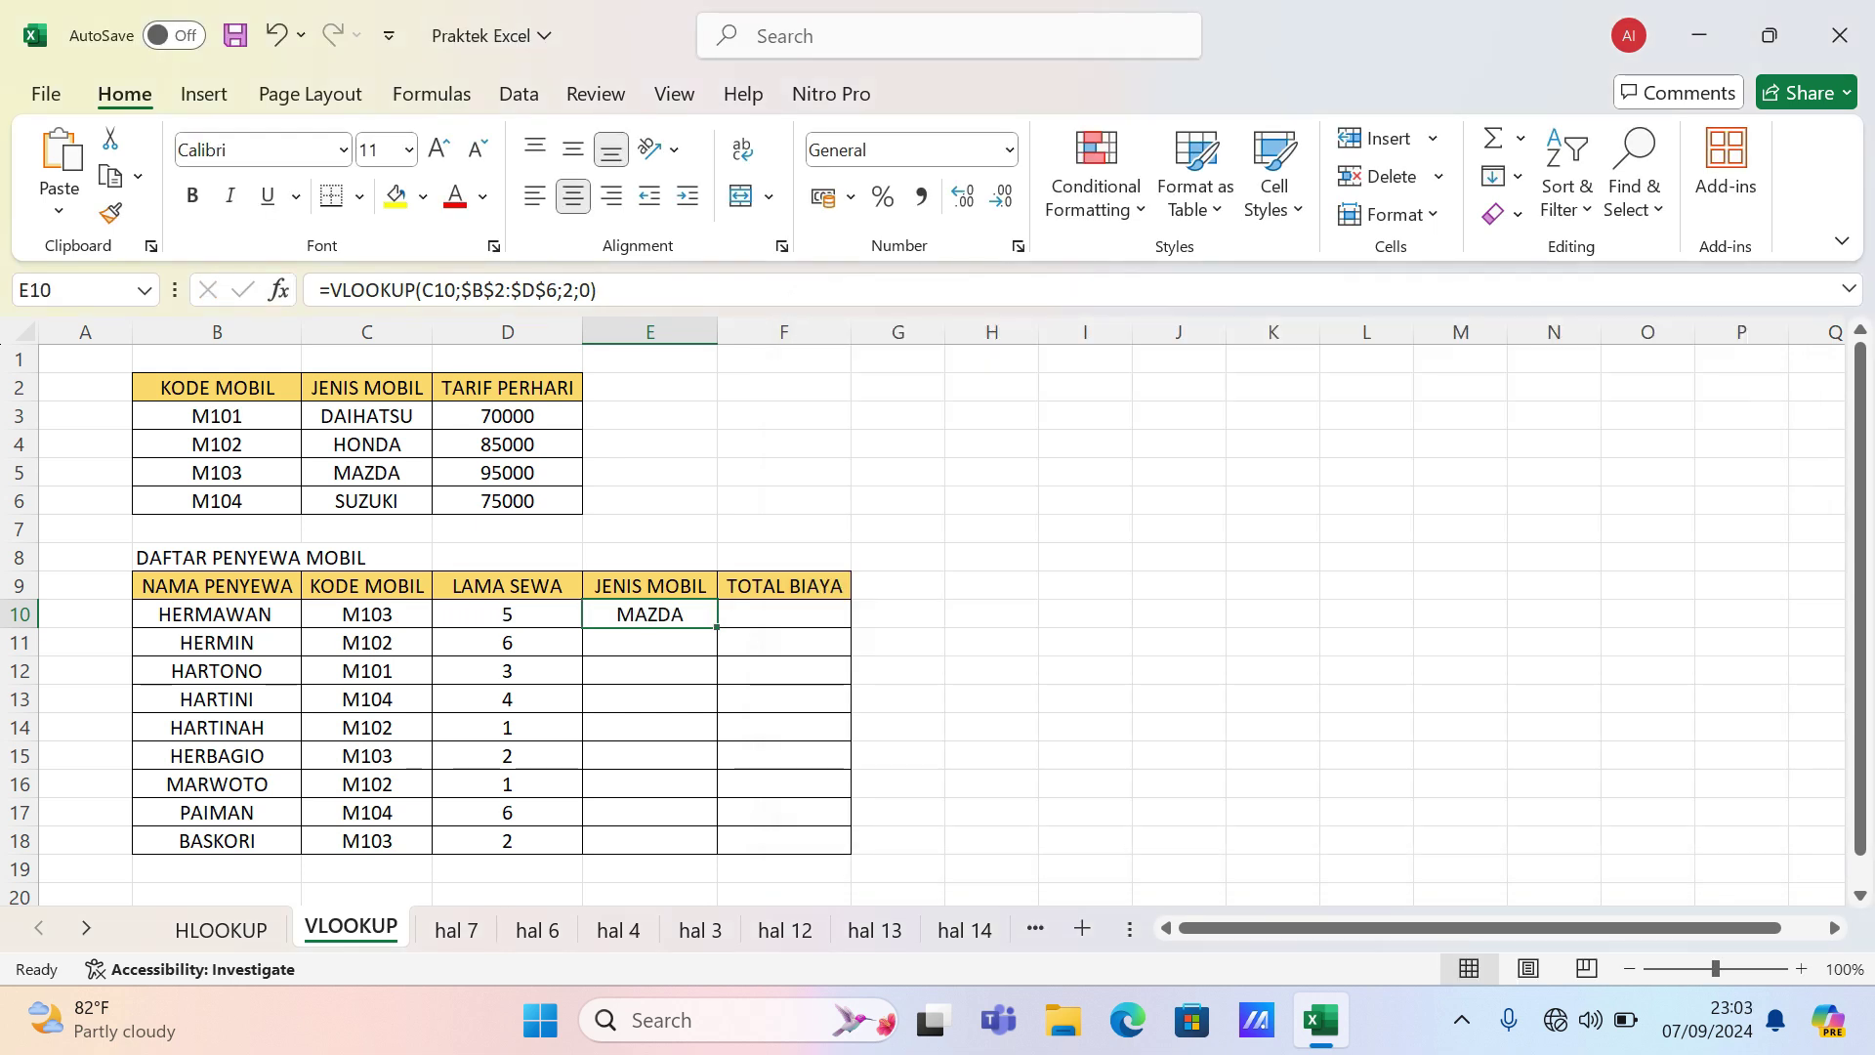
- Check codes M103 and M102 in the car rate table, and fill the VLOOKUP formula from E10 down to E18
click(217, 473)
click(367, 472)
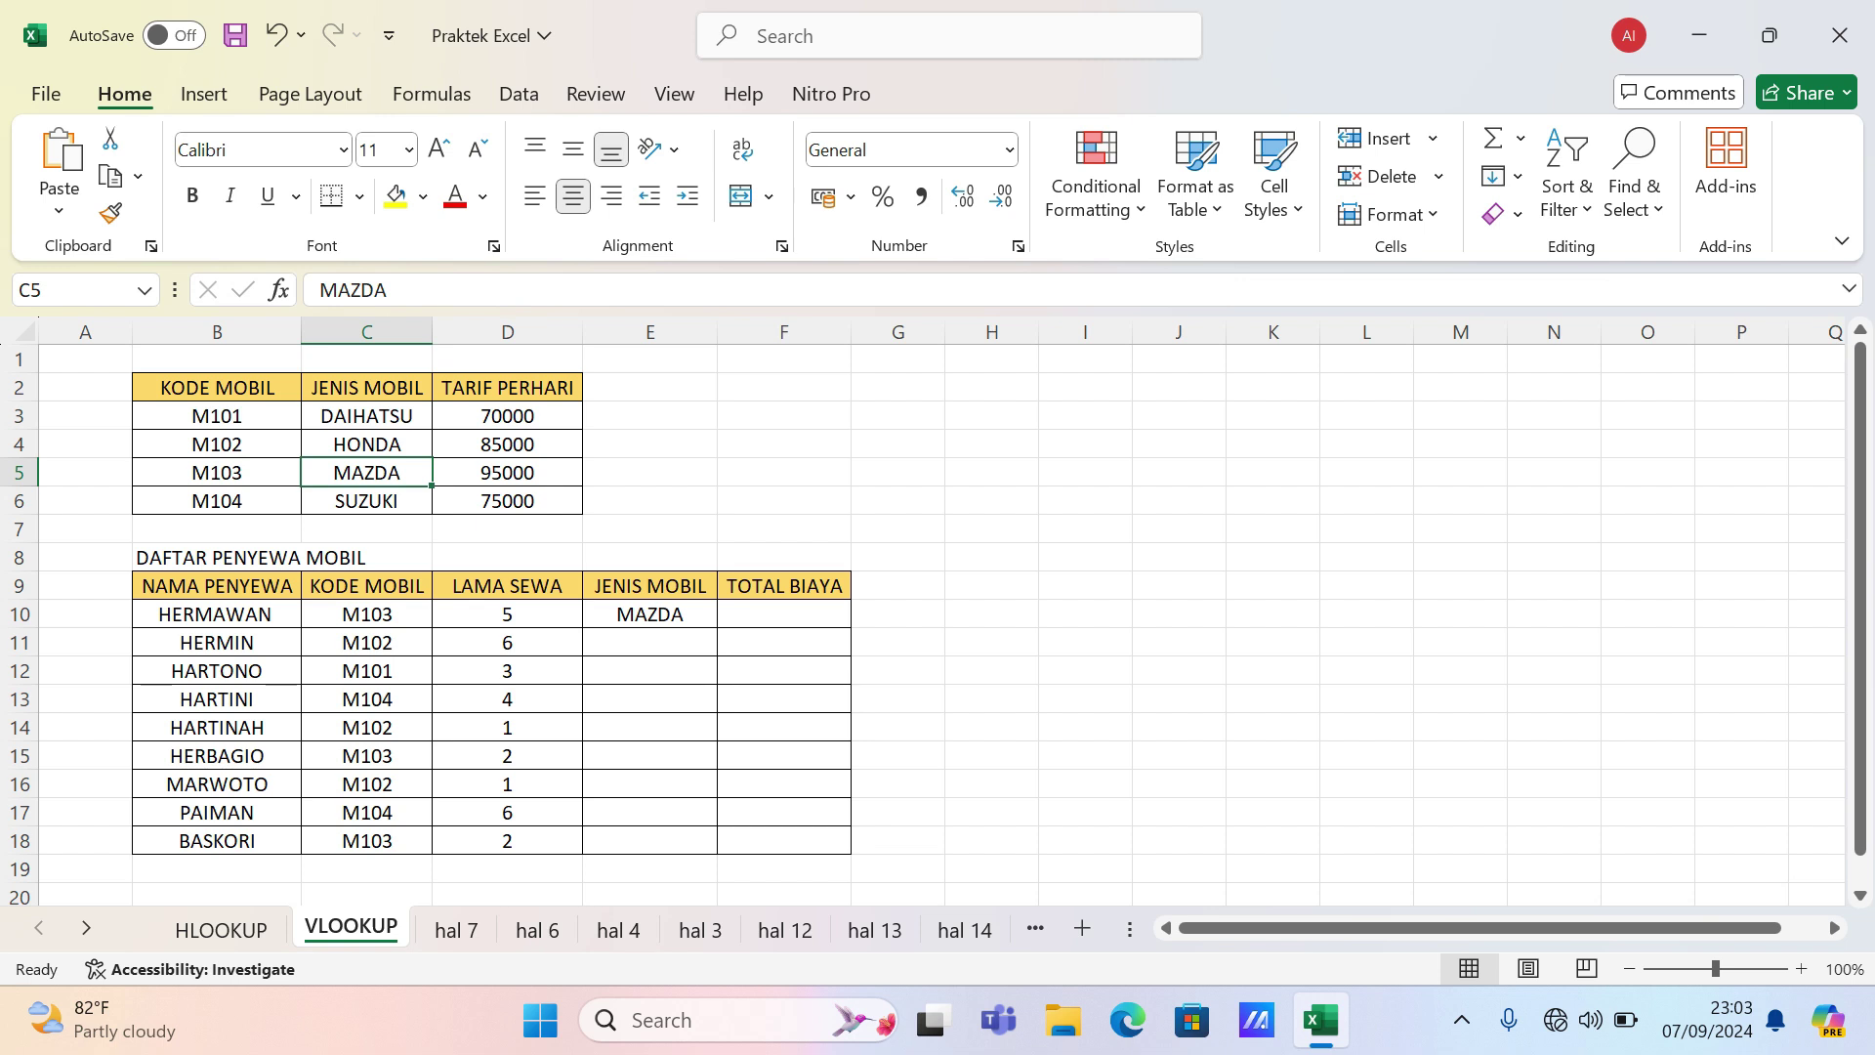
click(683, 617)
drag(716, 627, 713, 652)
click(664, 642)
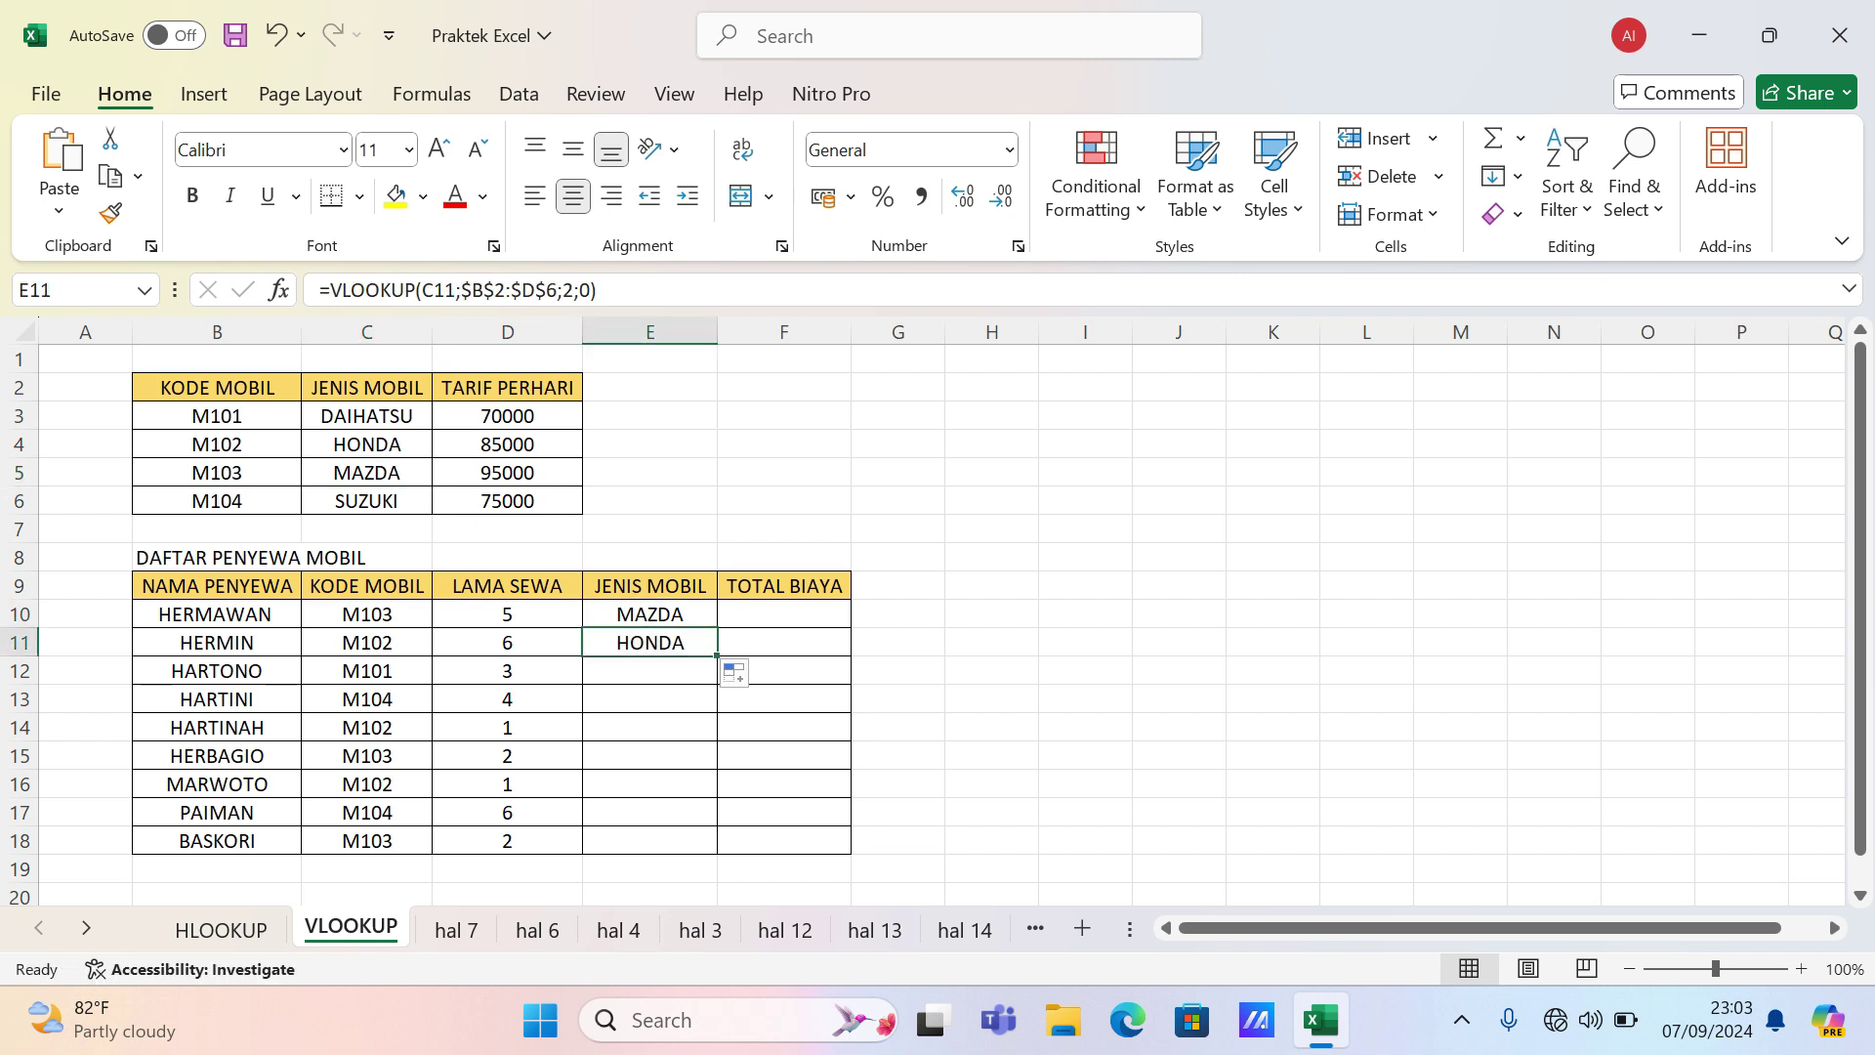
click(217, 444)
click(650, 643)
drag(717, 656, 716, 850)
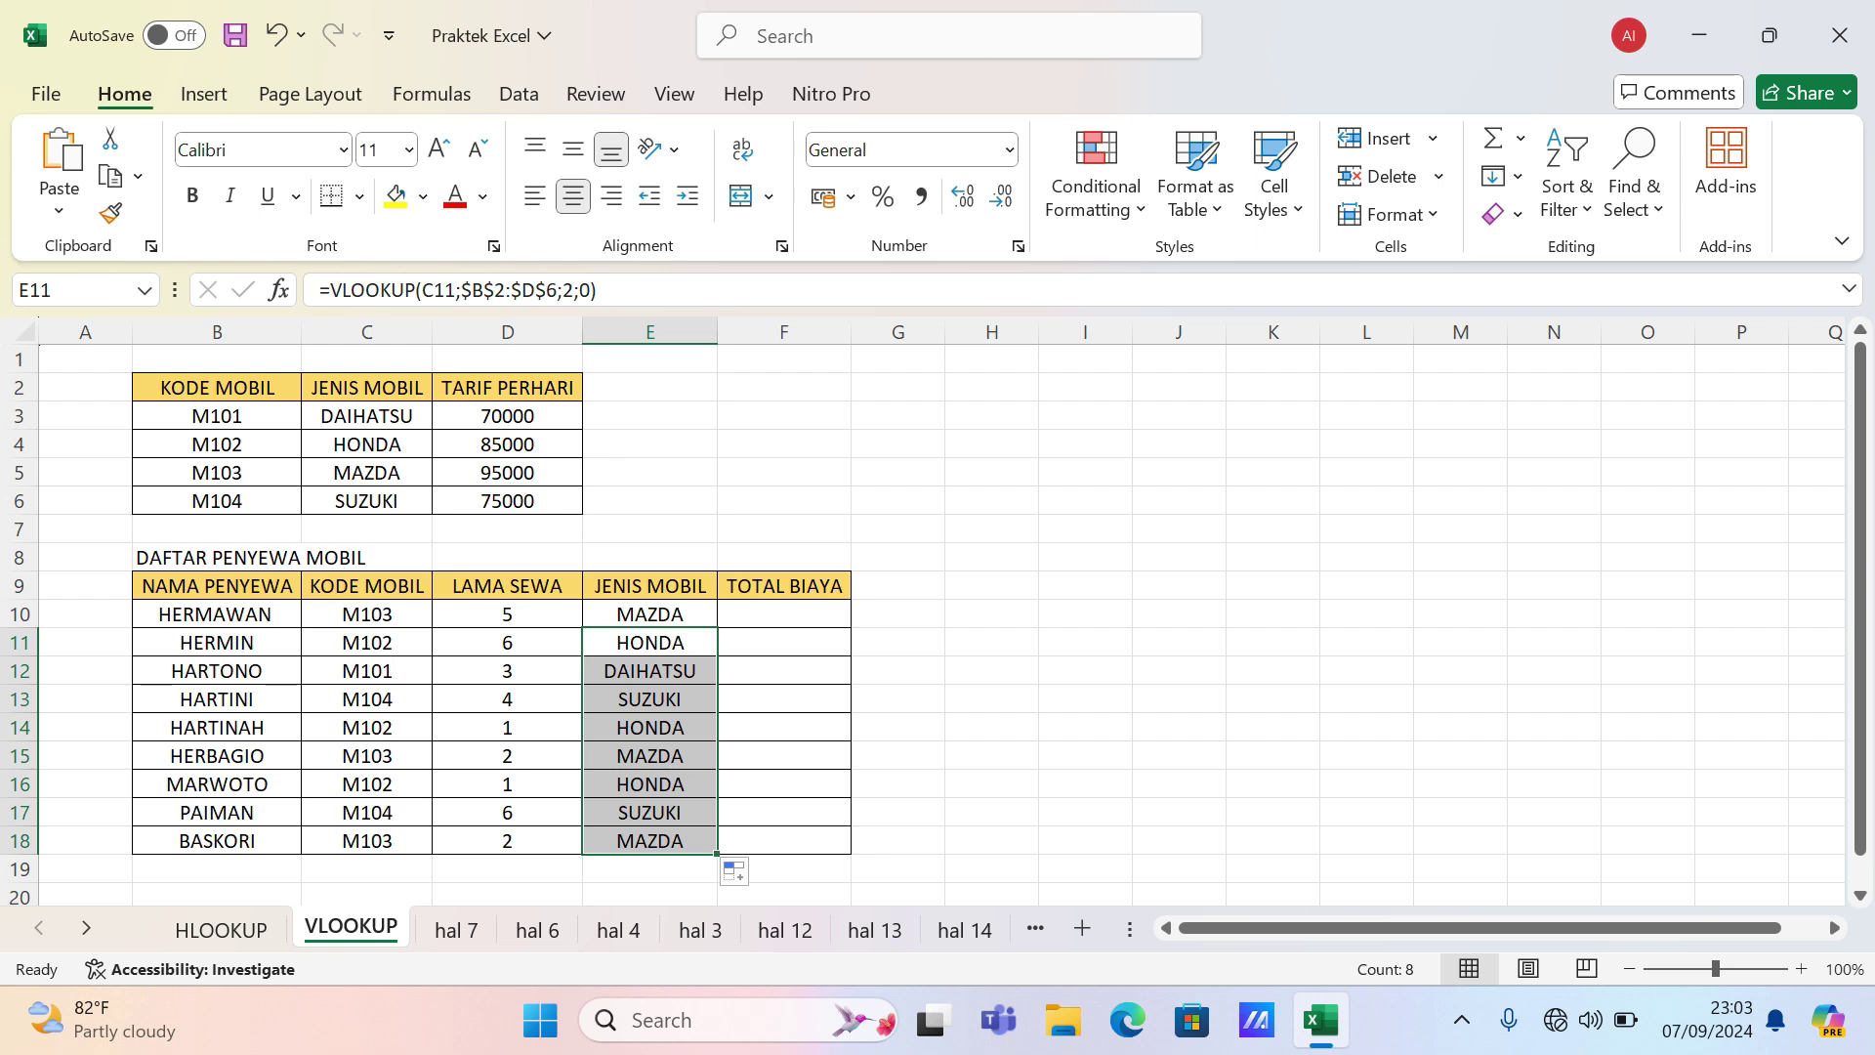
- Insert the VLOOKUP function into F10, the first TOTAL BIAYA cell, with car code C10 as Lookup_value
click(785, 614)
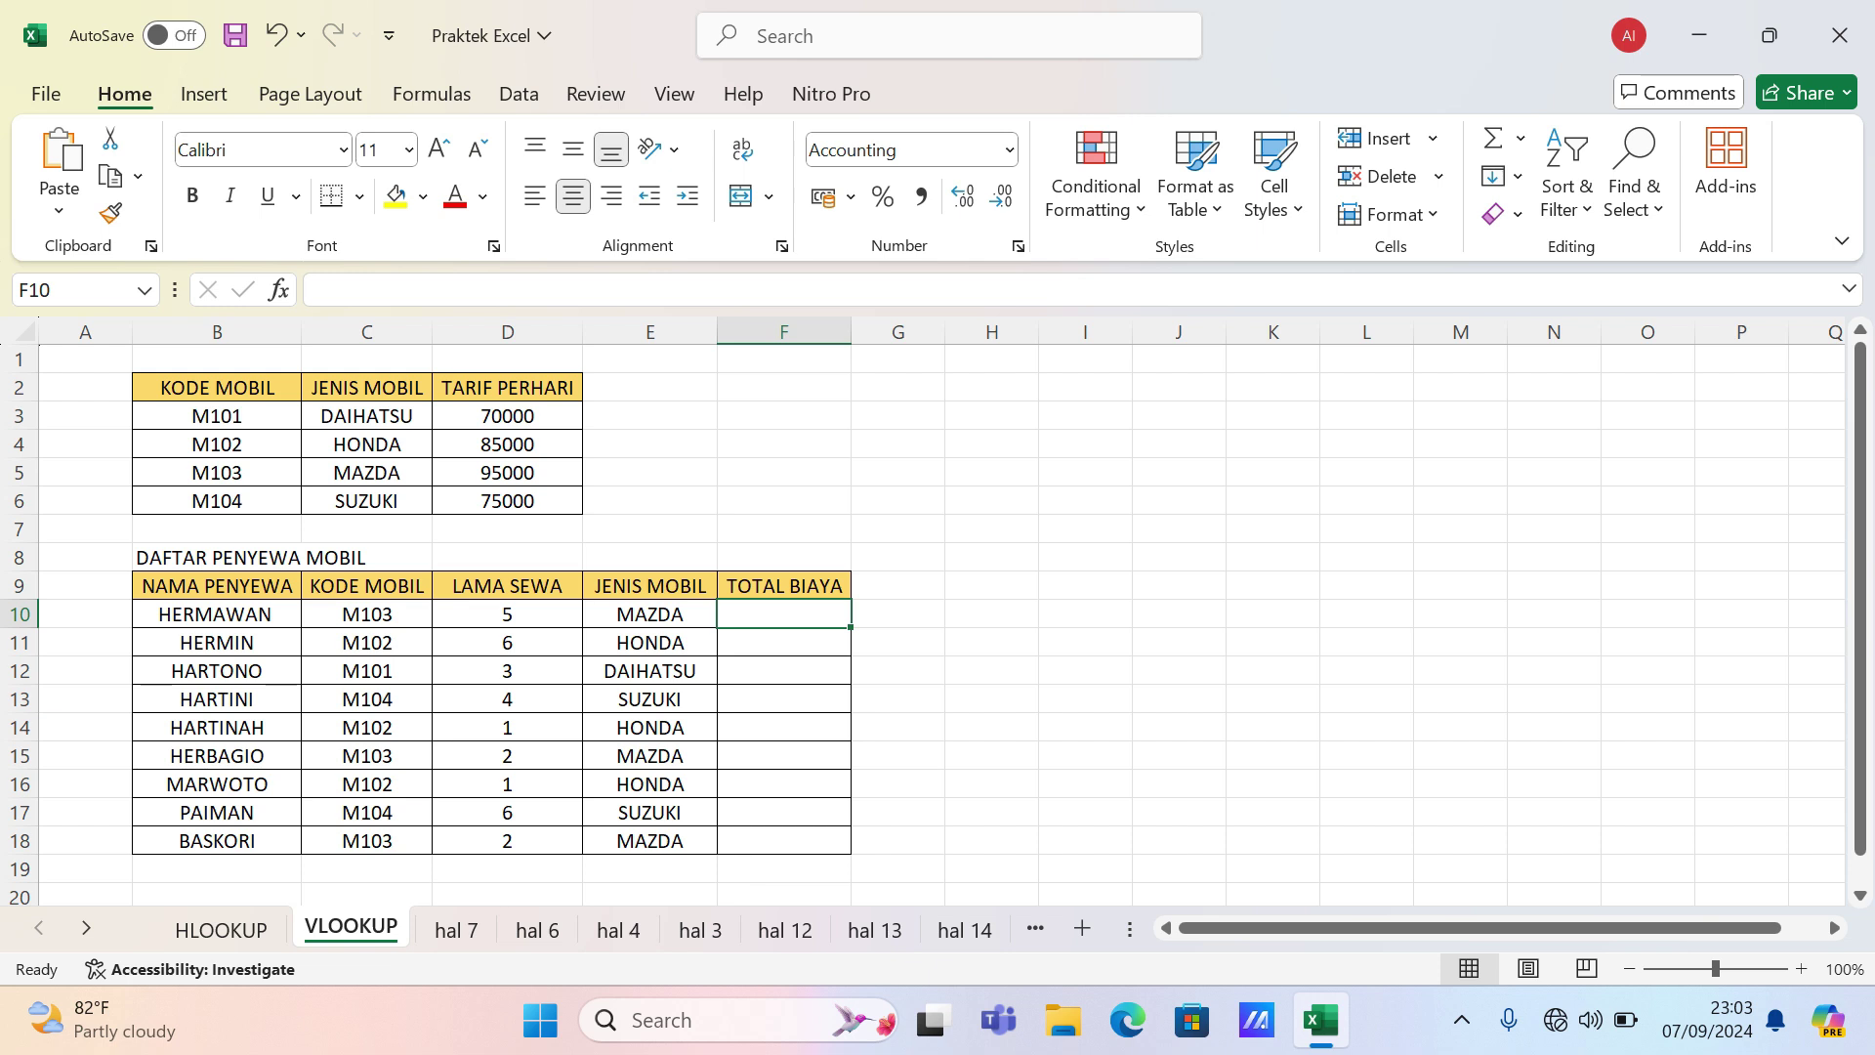
text(=VL)
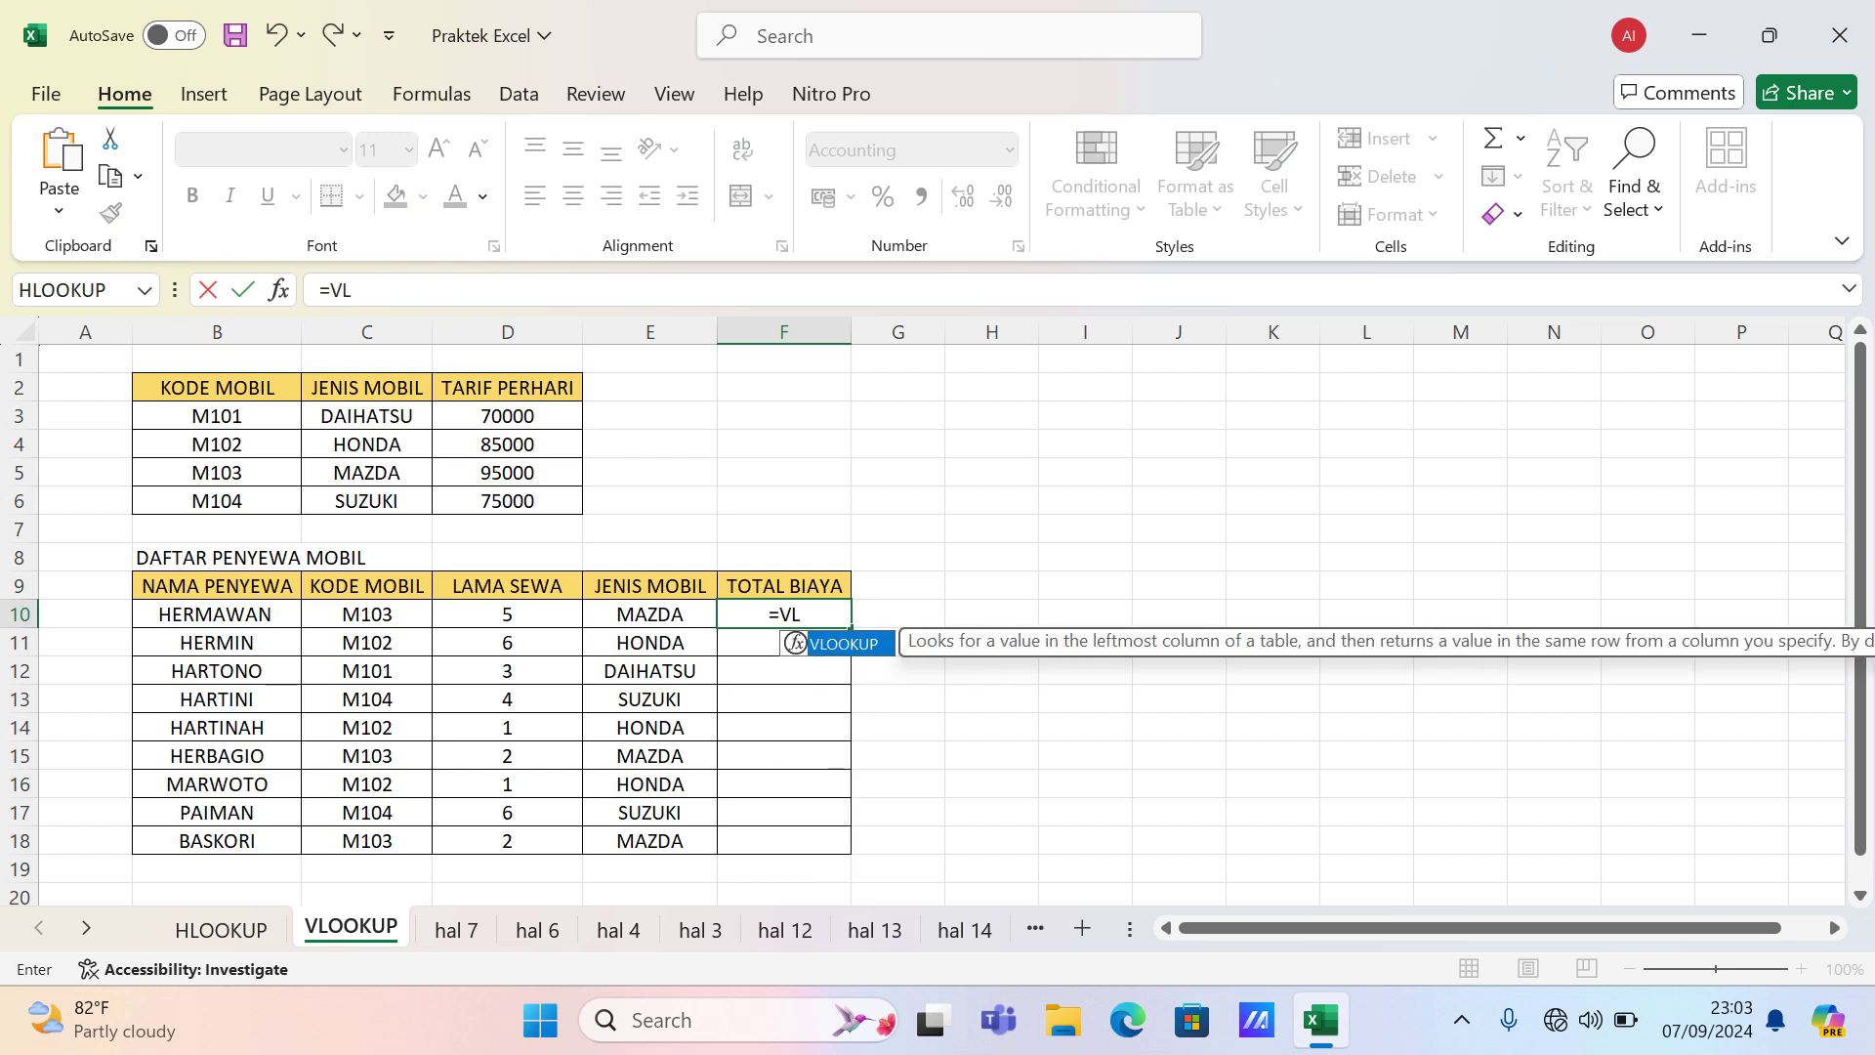
key(Tab)
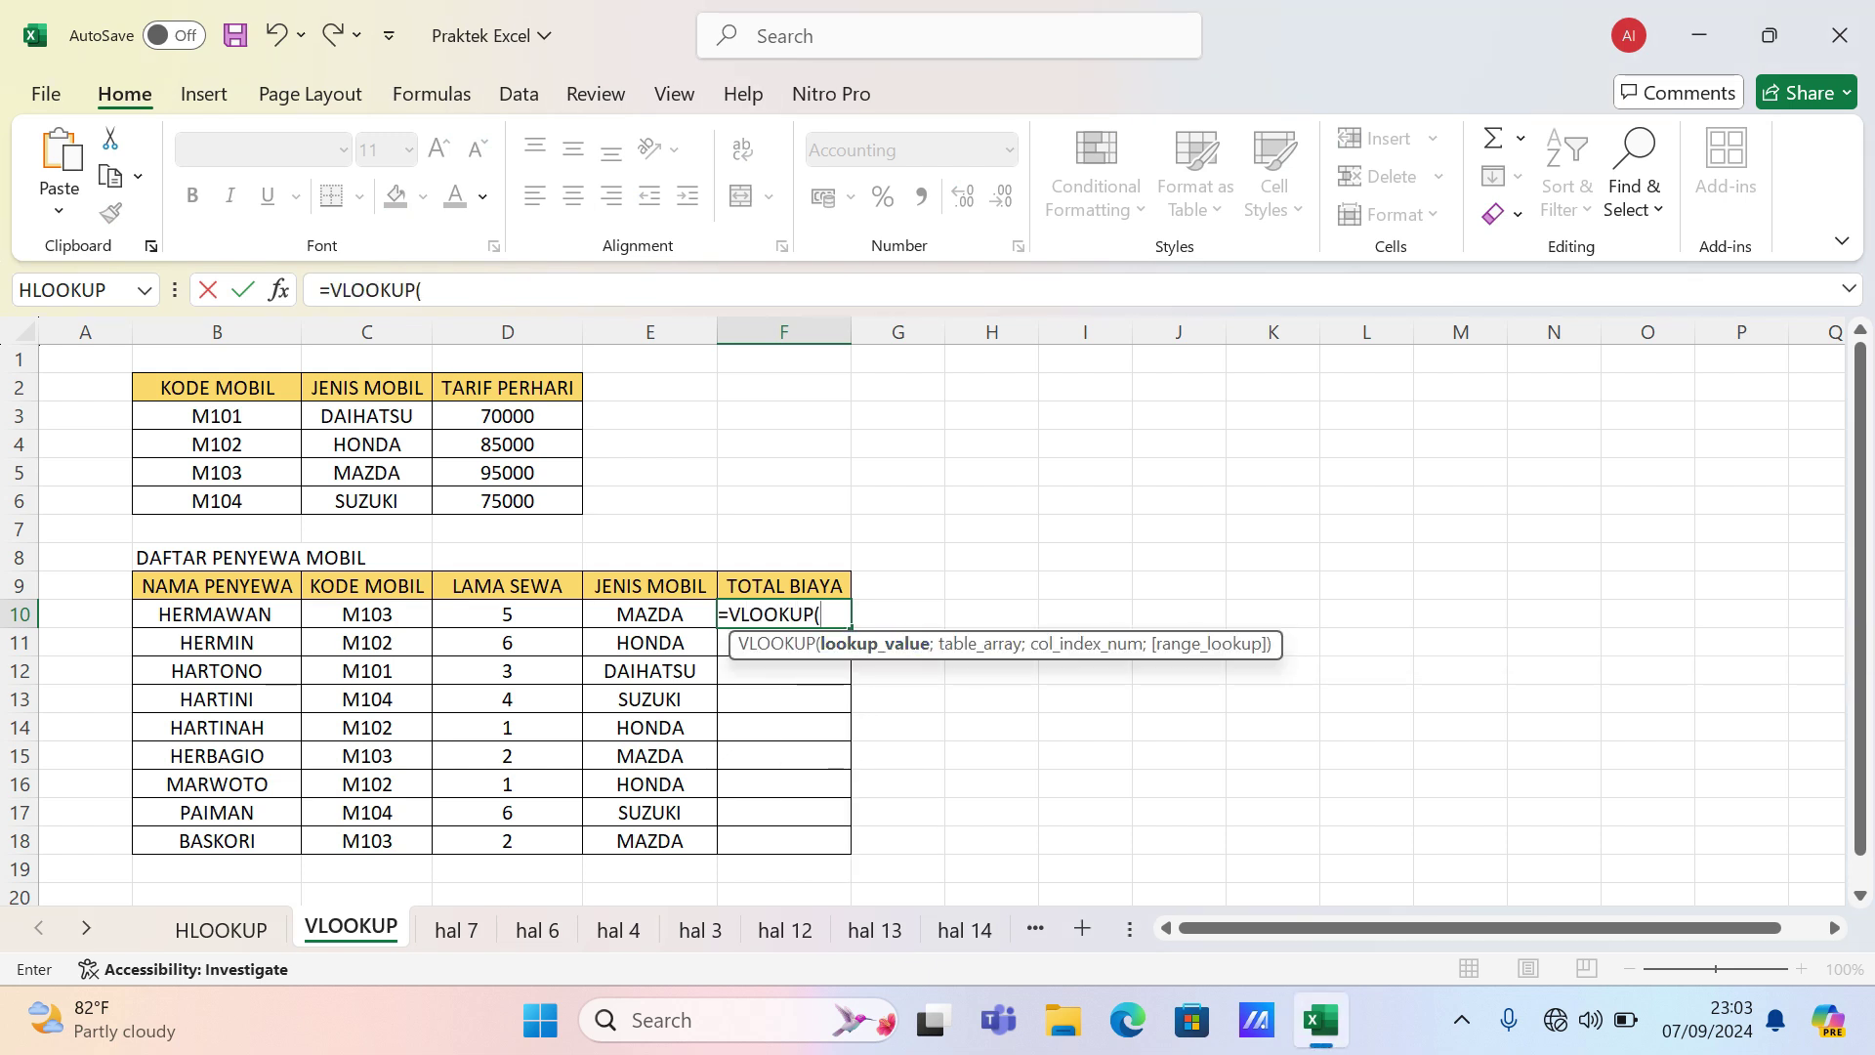
key(ctrl+a)
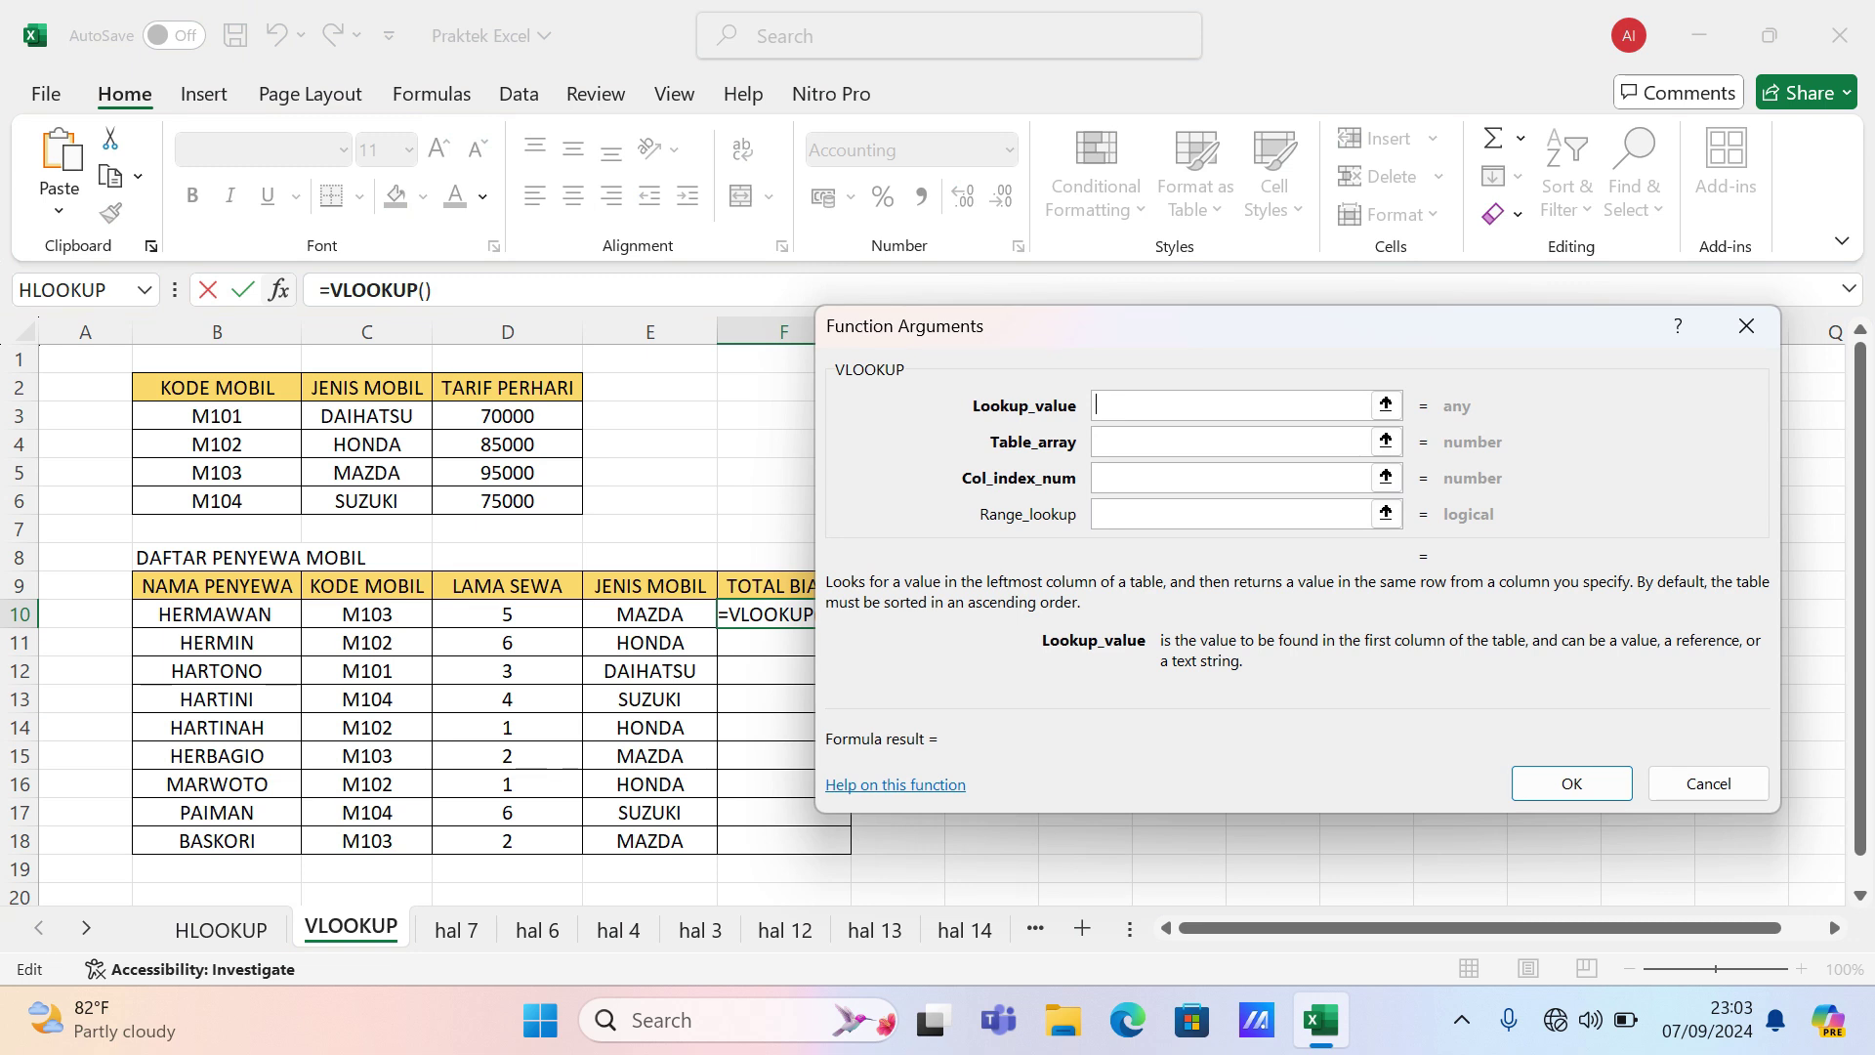
click(368, 614)
key(Tab)
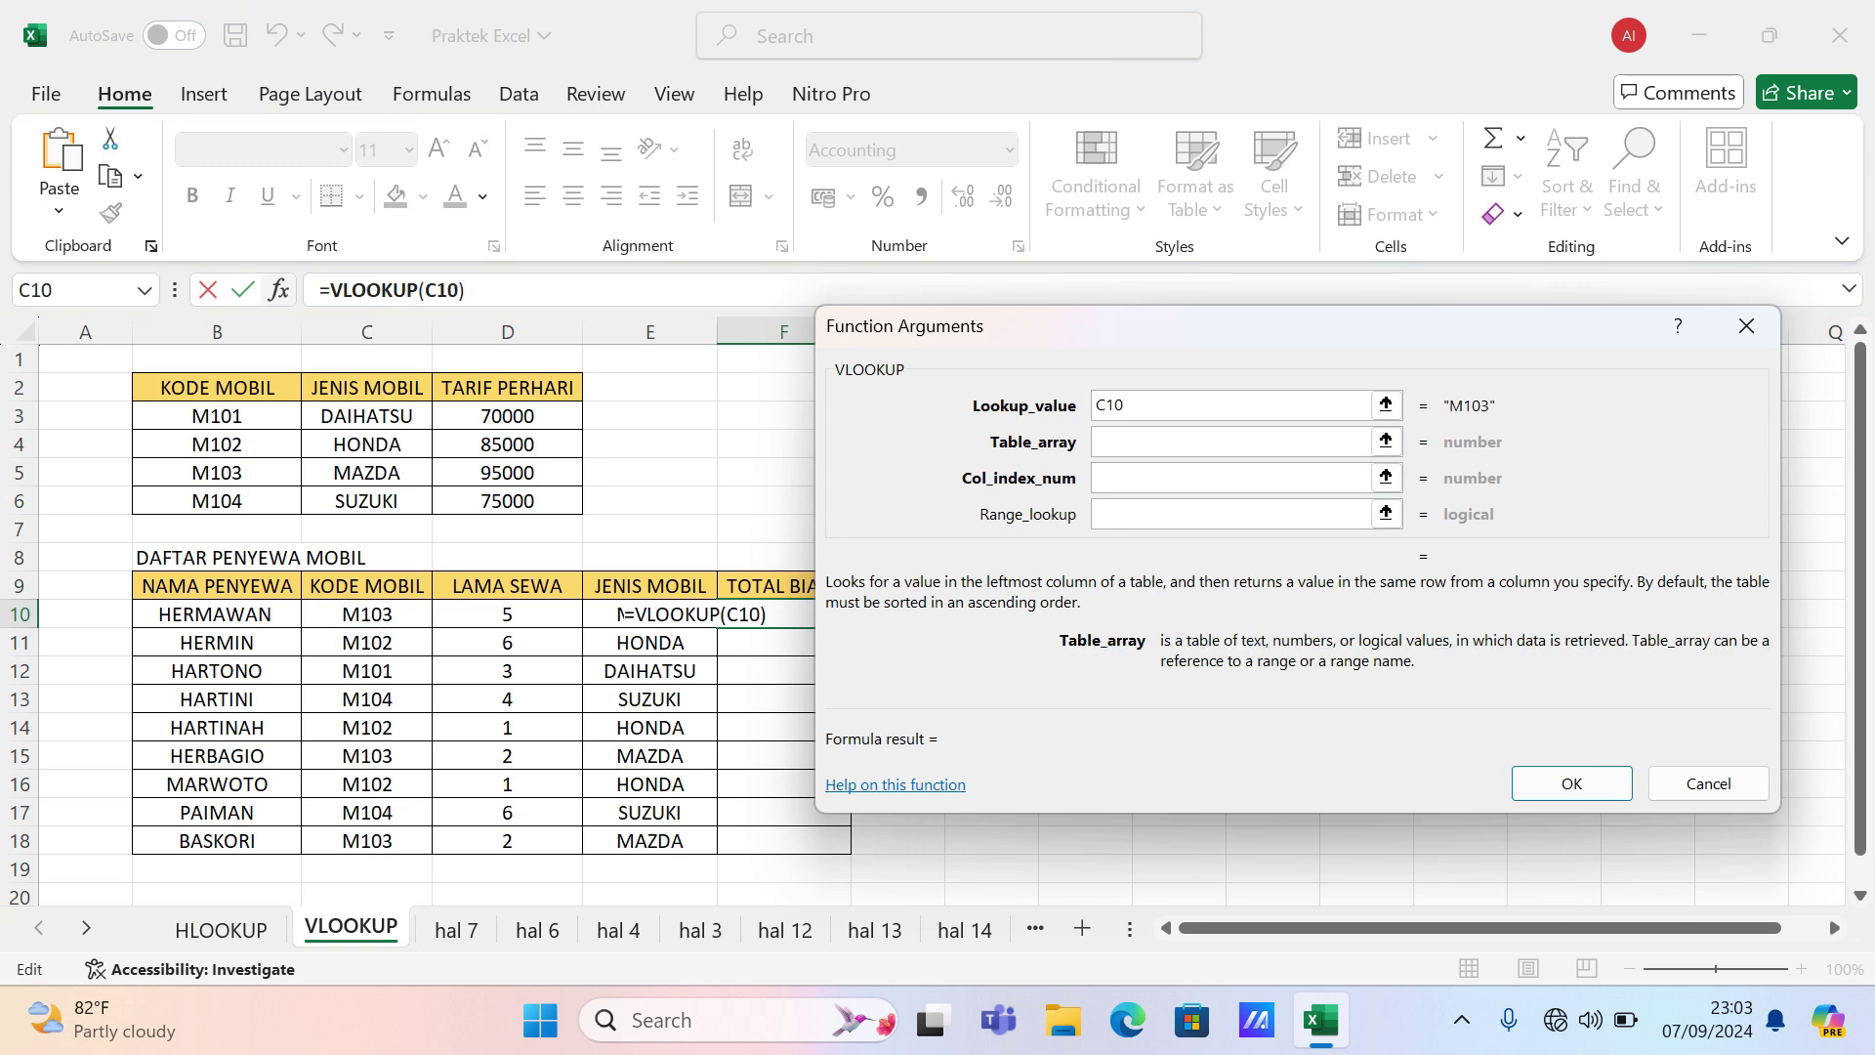
- Complete the VLOOKUP arguments with the car rate table as absolute Table_array $B$2:$D$6, Col_index_num 3 and Range_lookup 0
drag(157, 387, 576, 503)
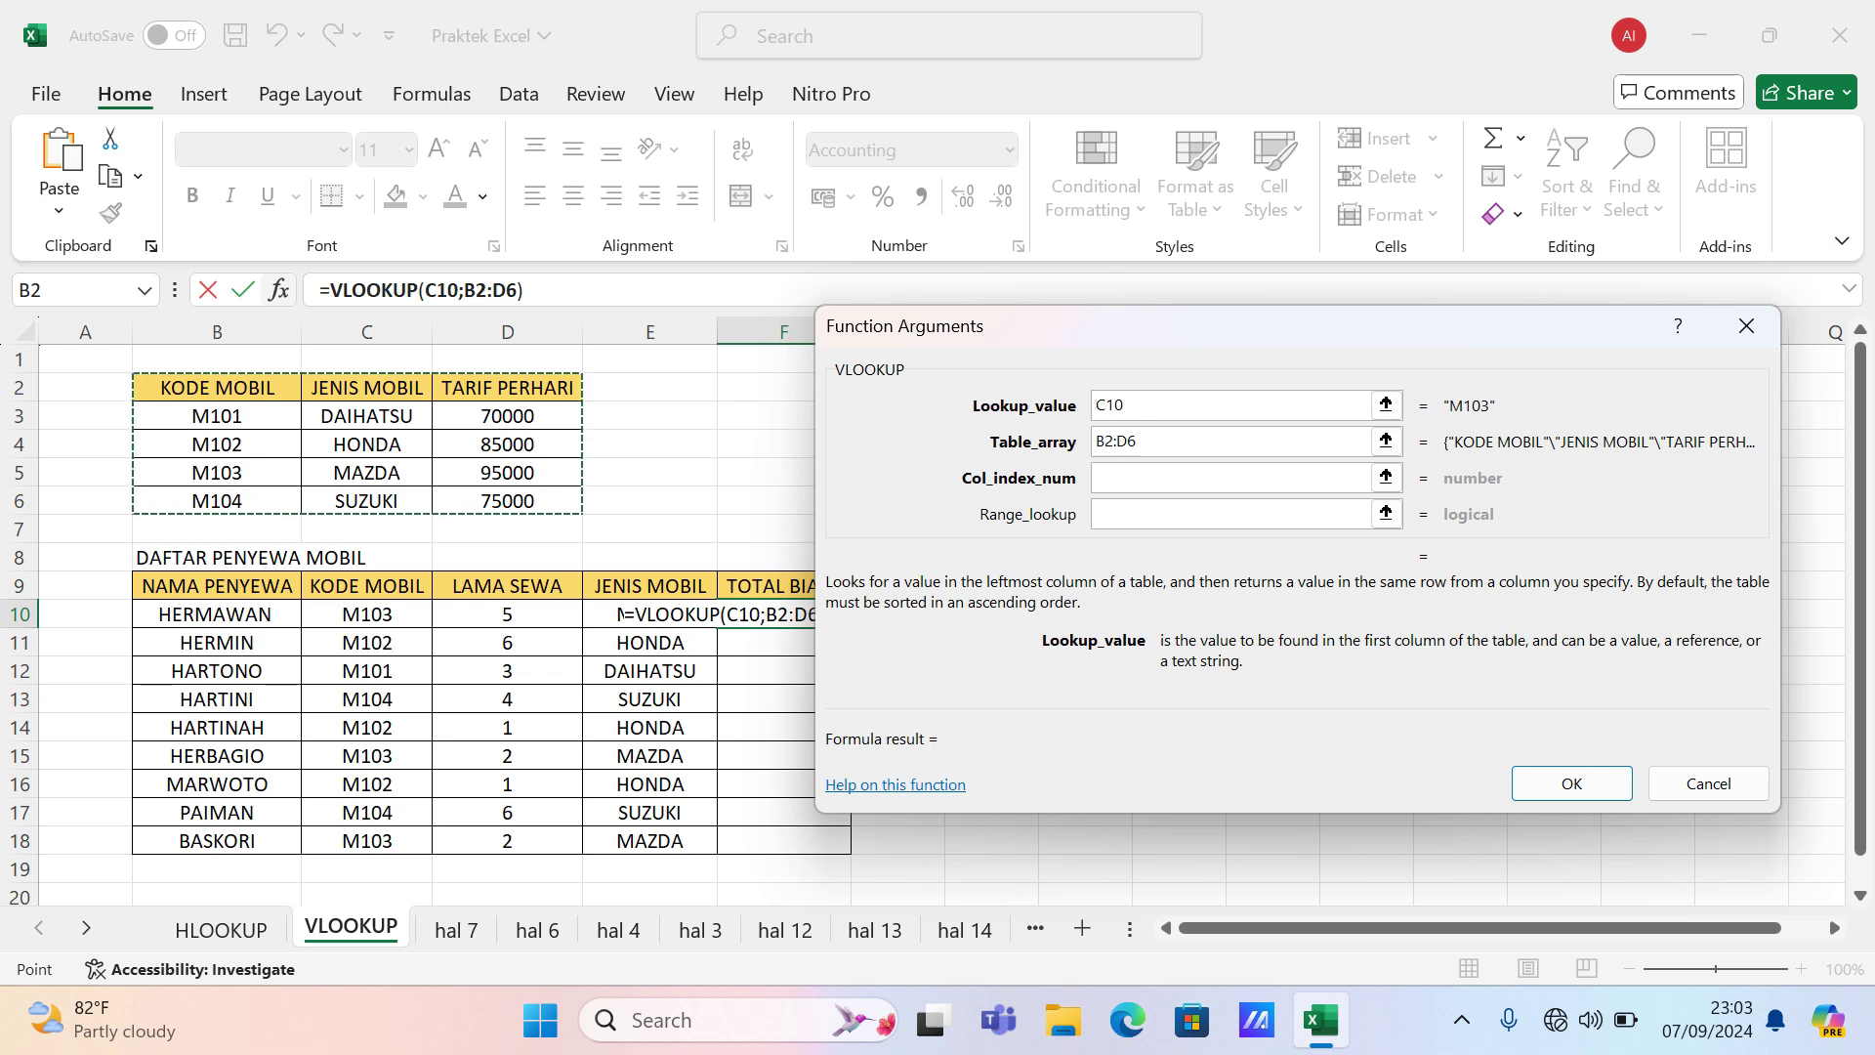
key(F4)
key(Tab)
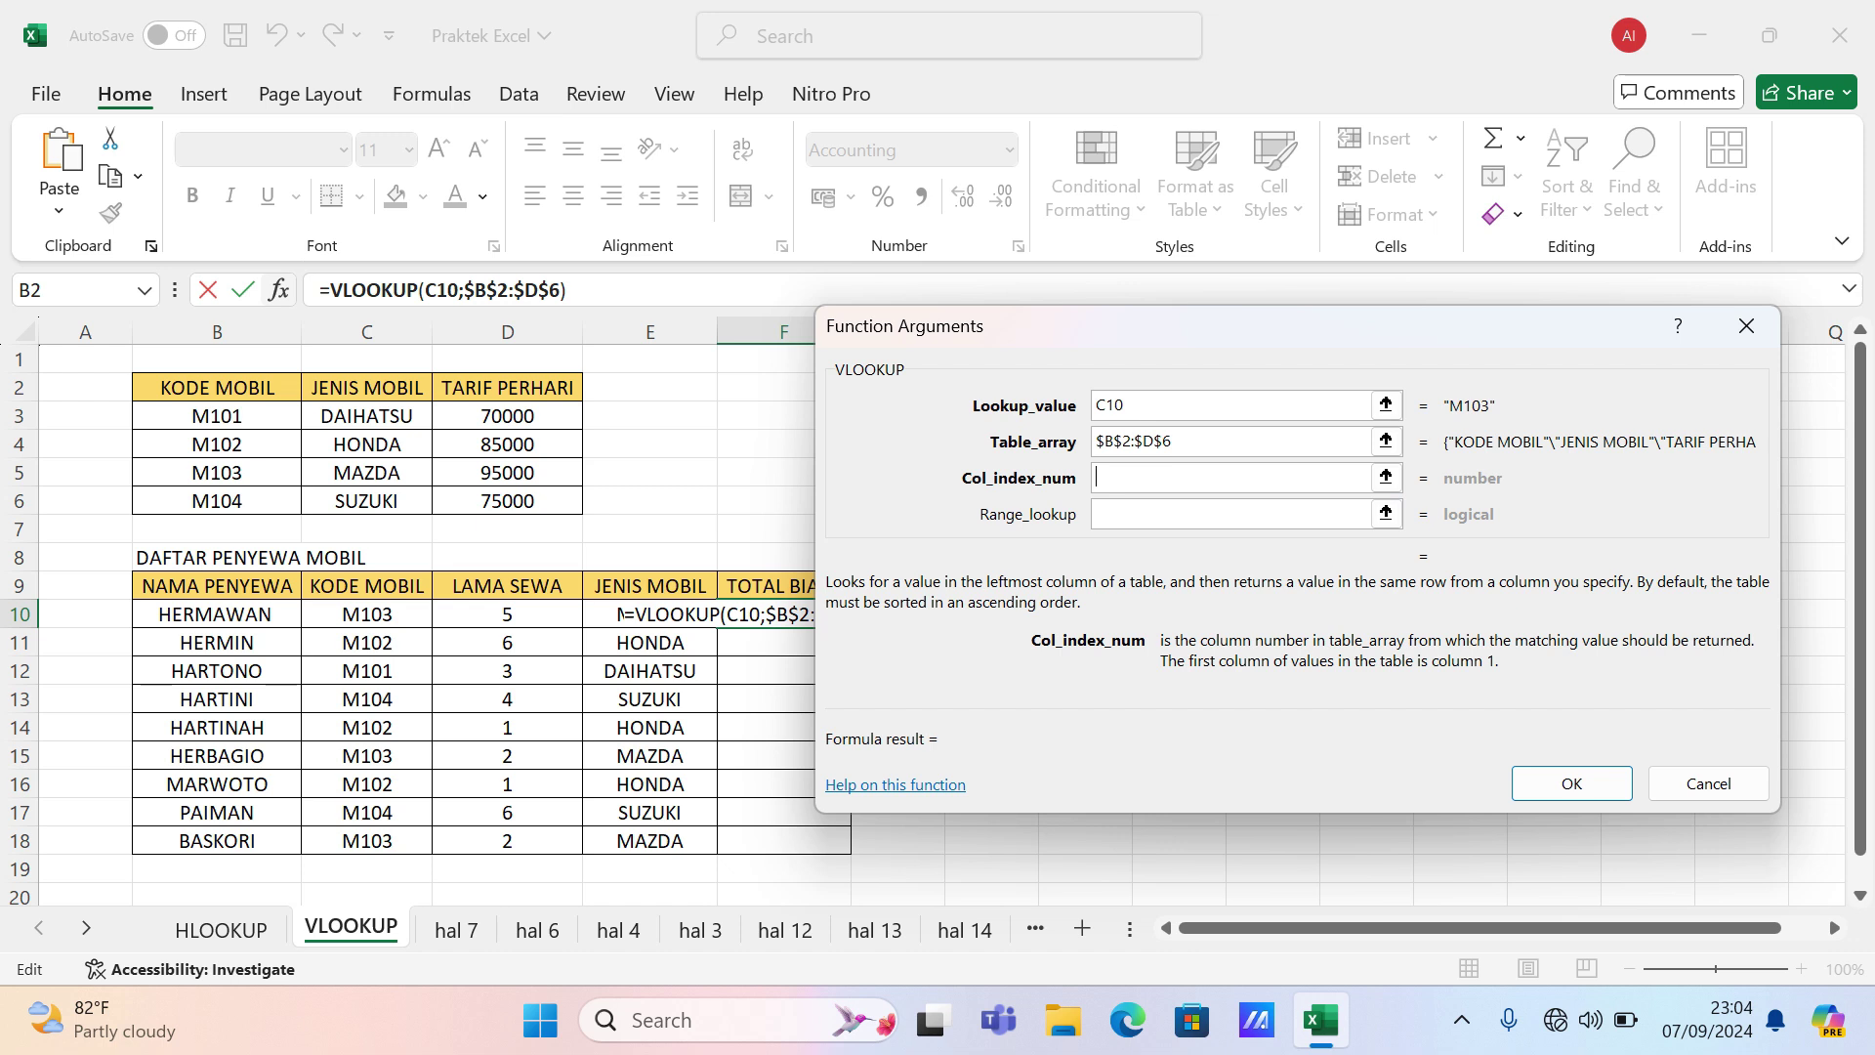
text(3)
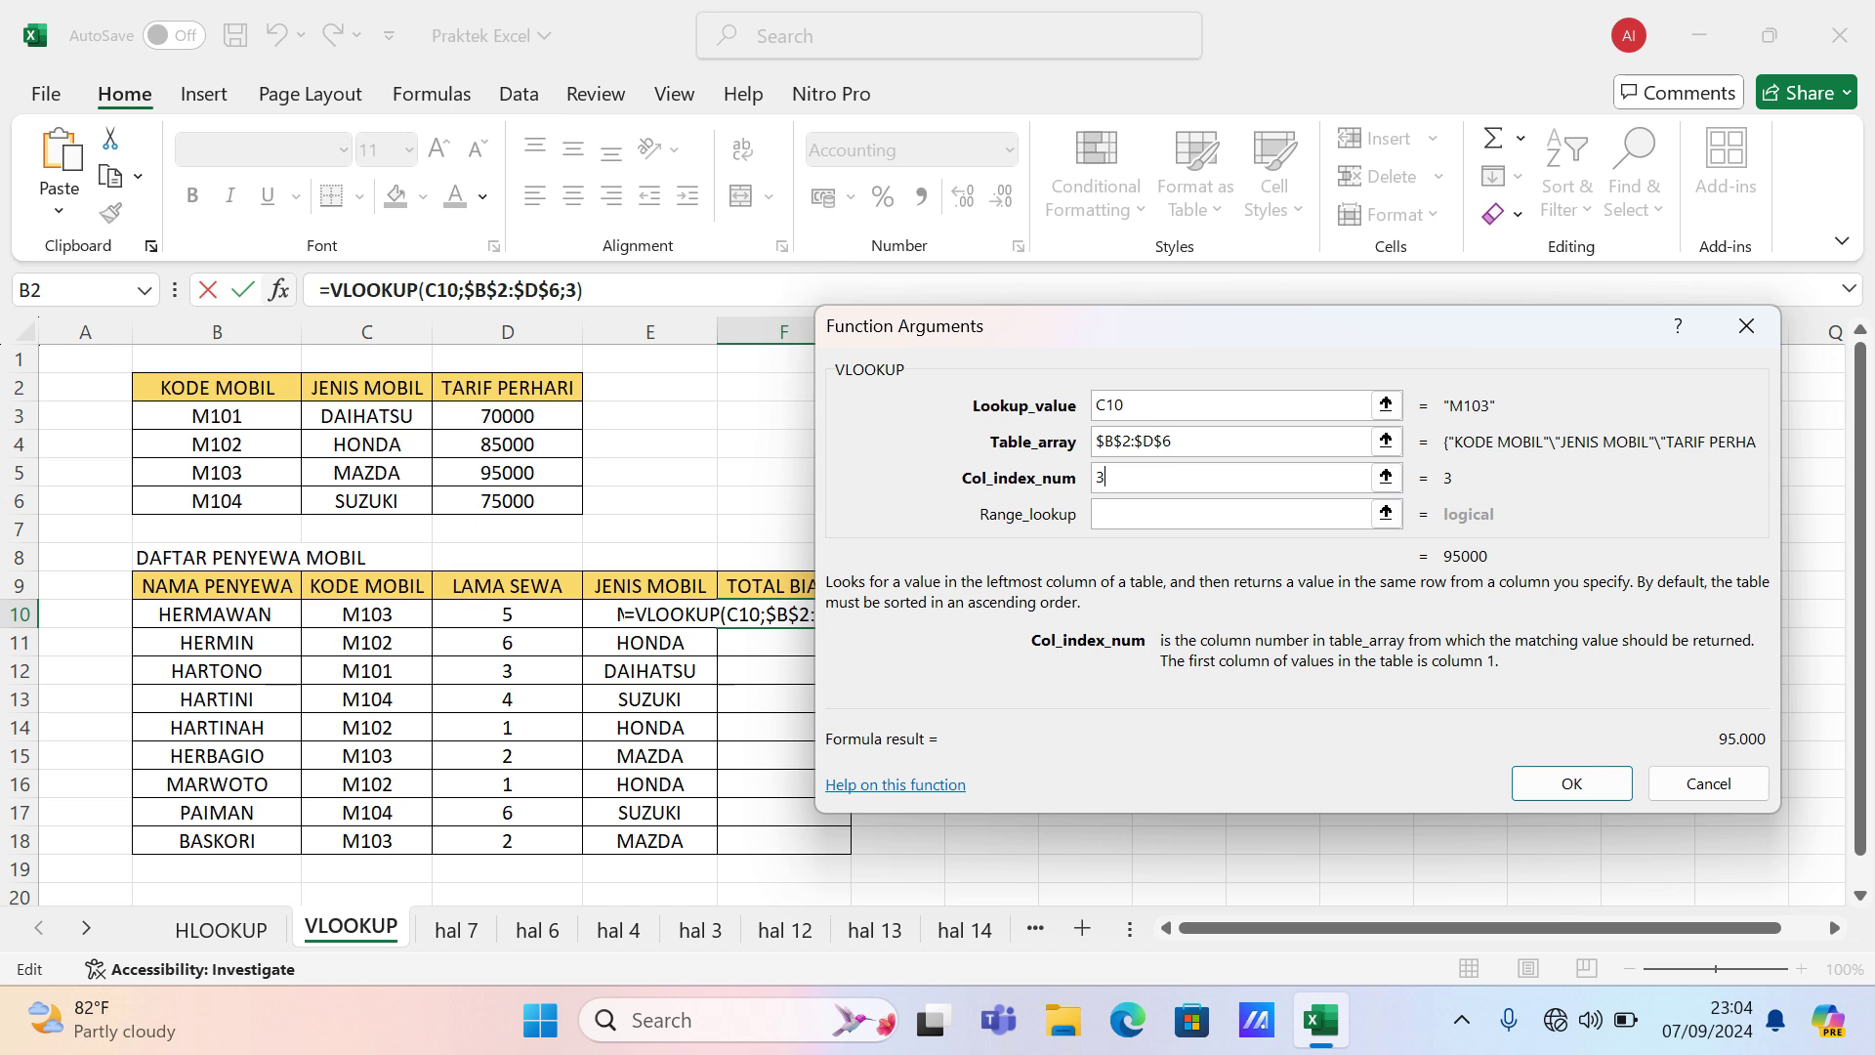
key(Tab)
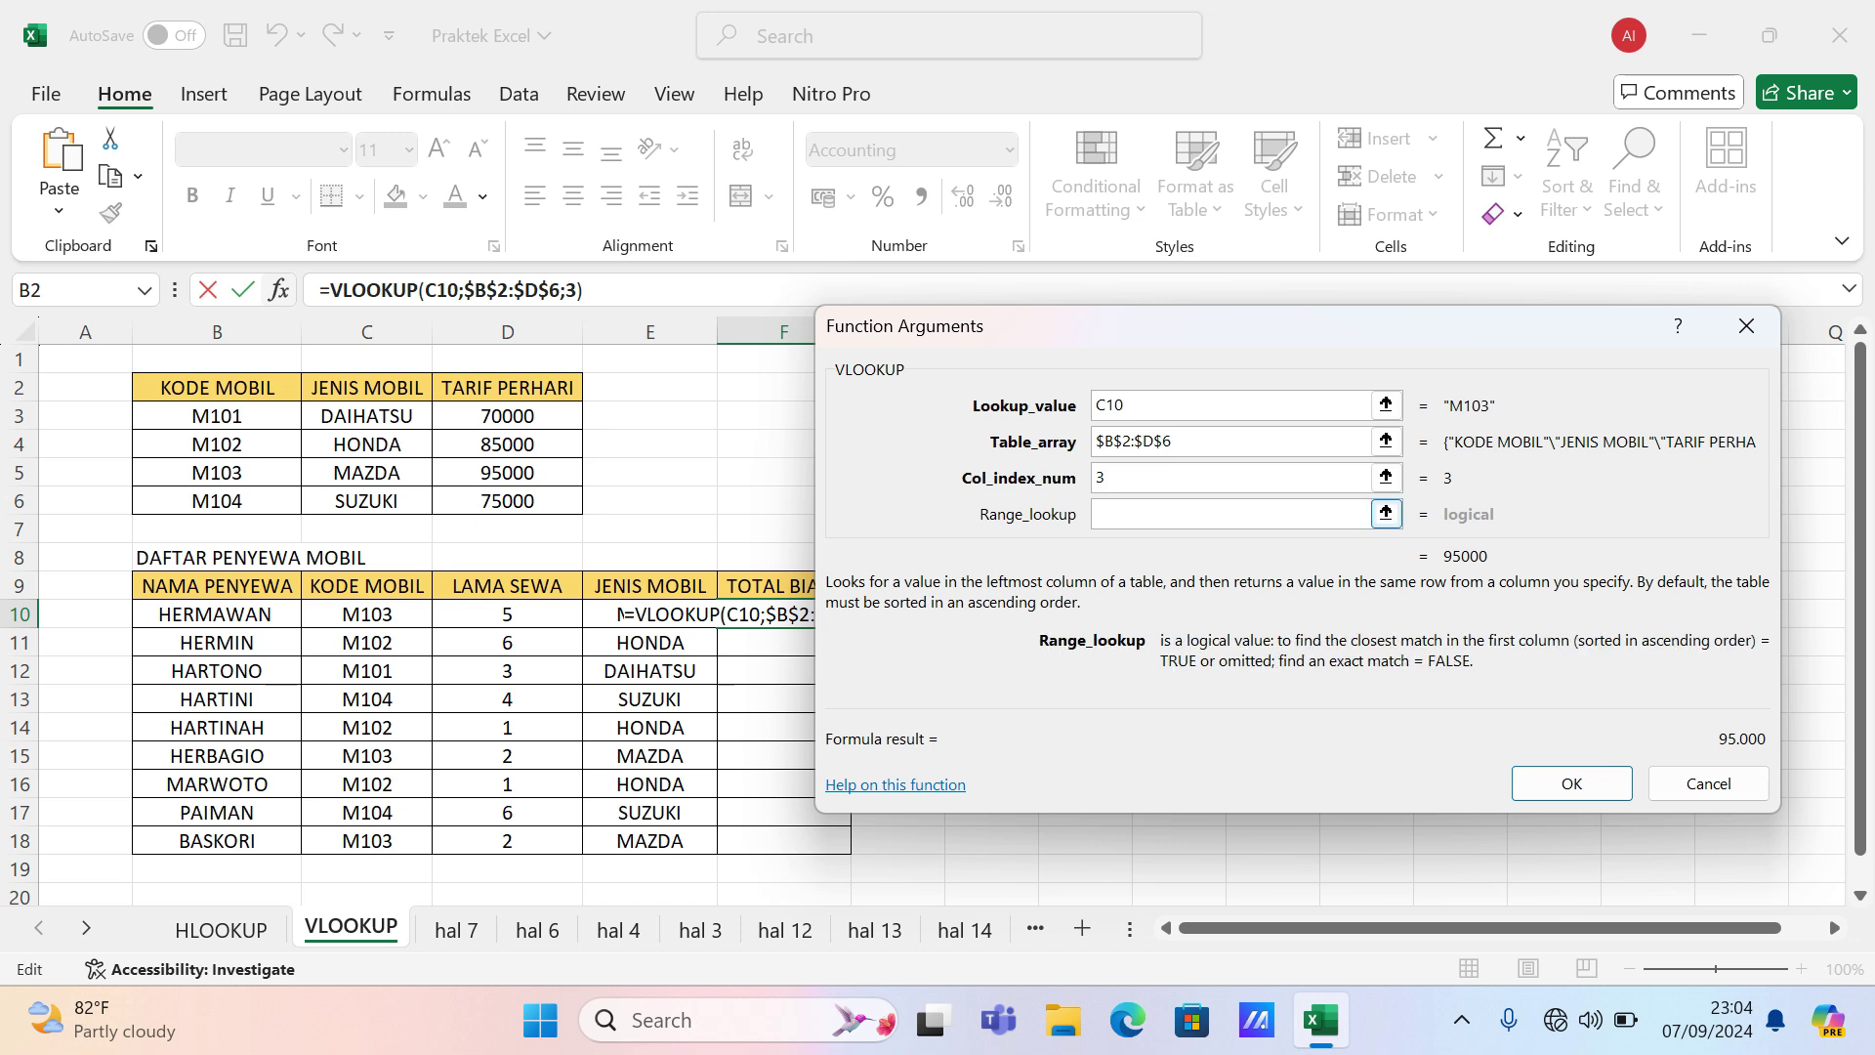
text(0)
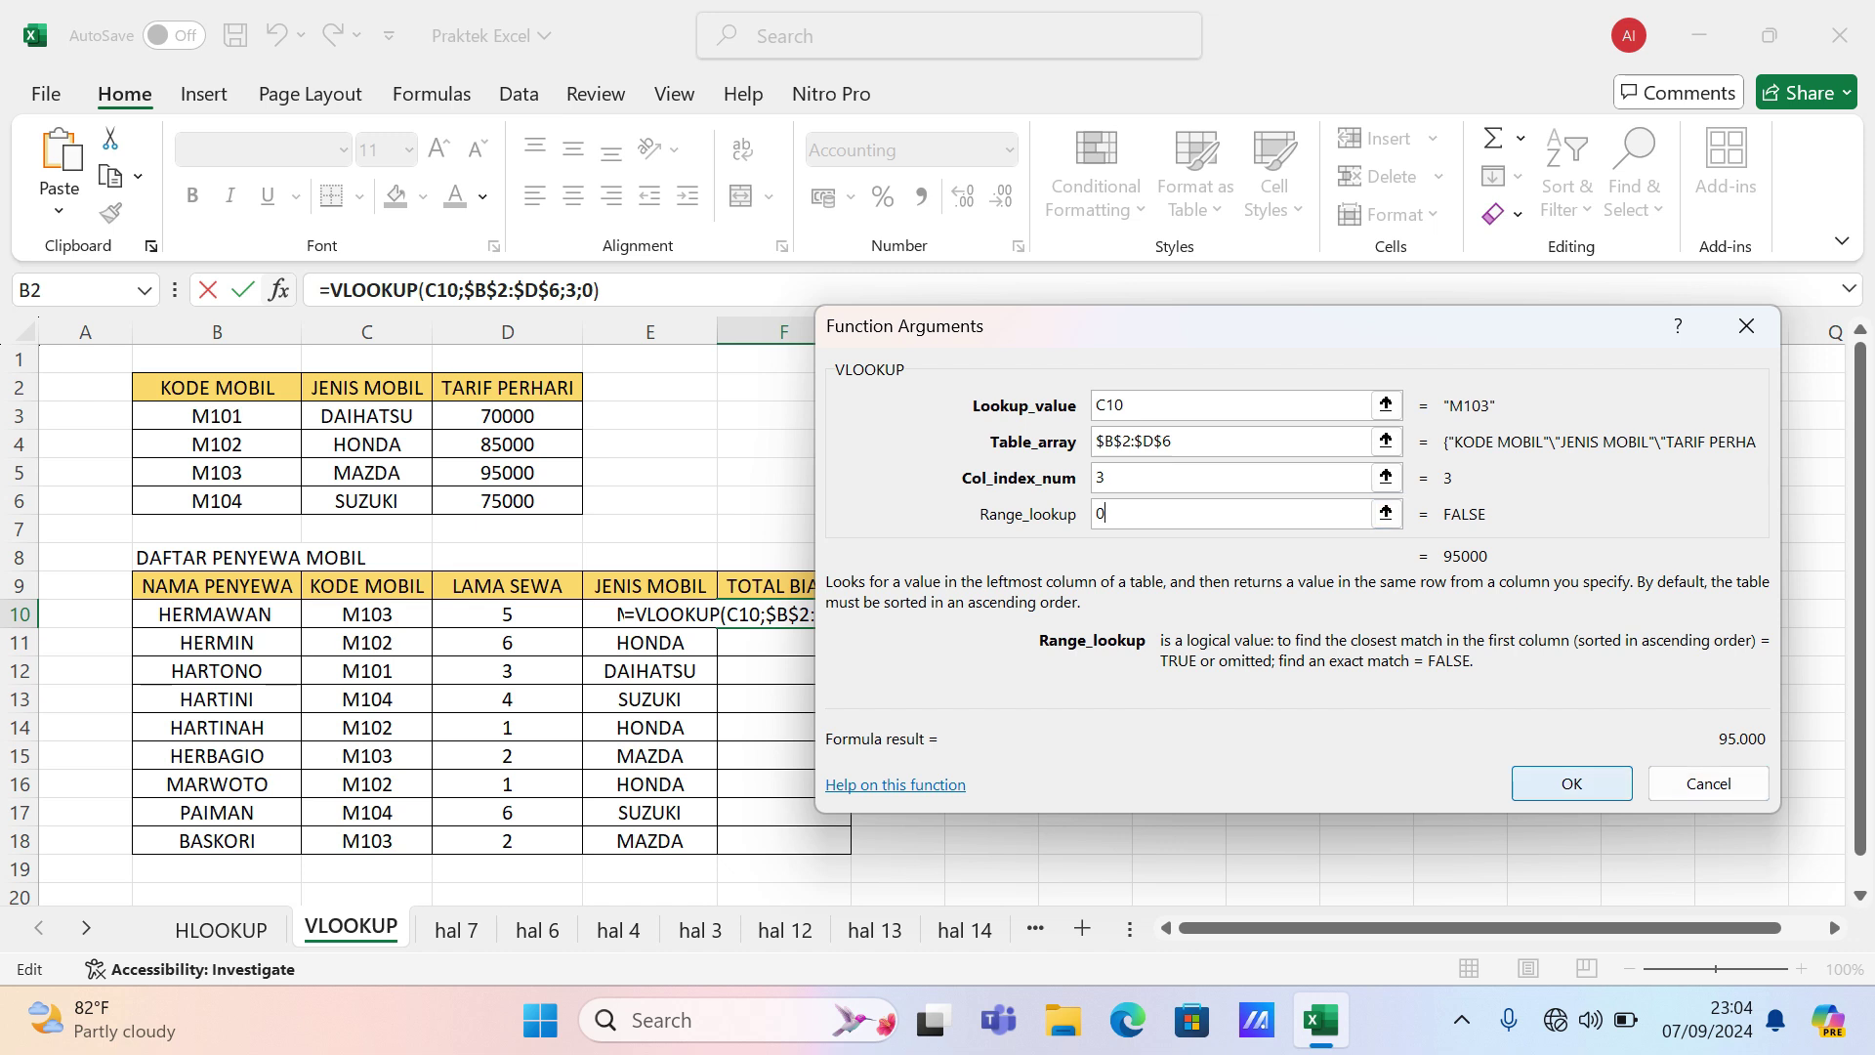
click(1572, 784)
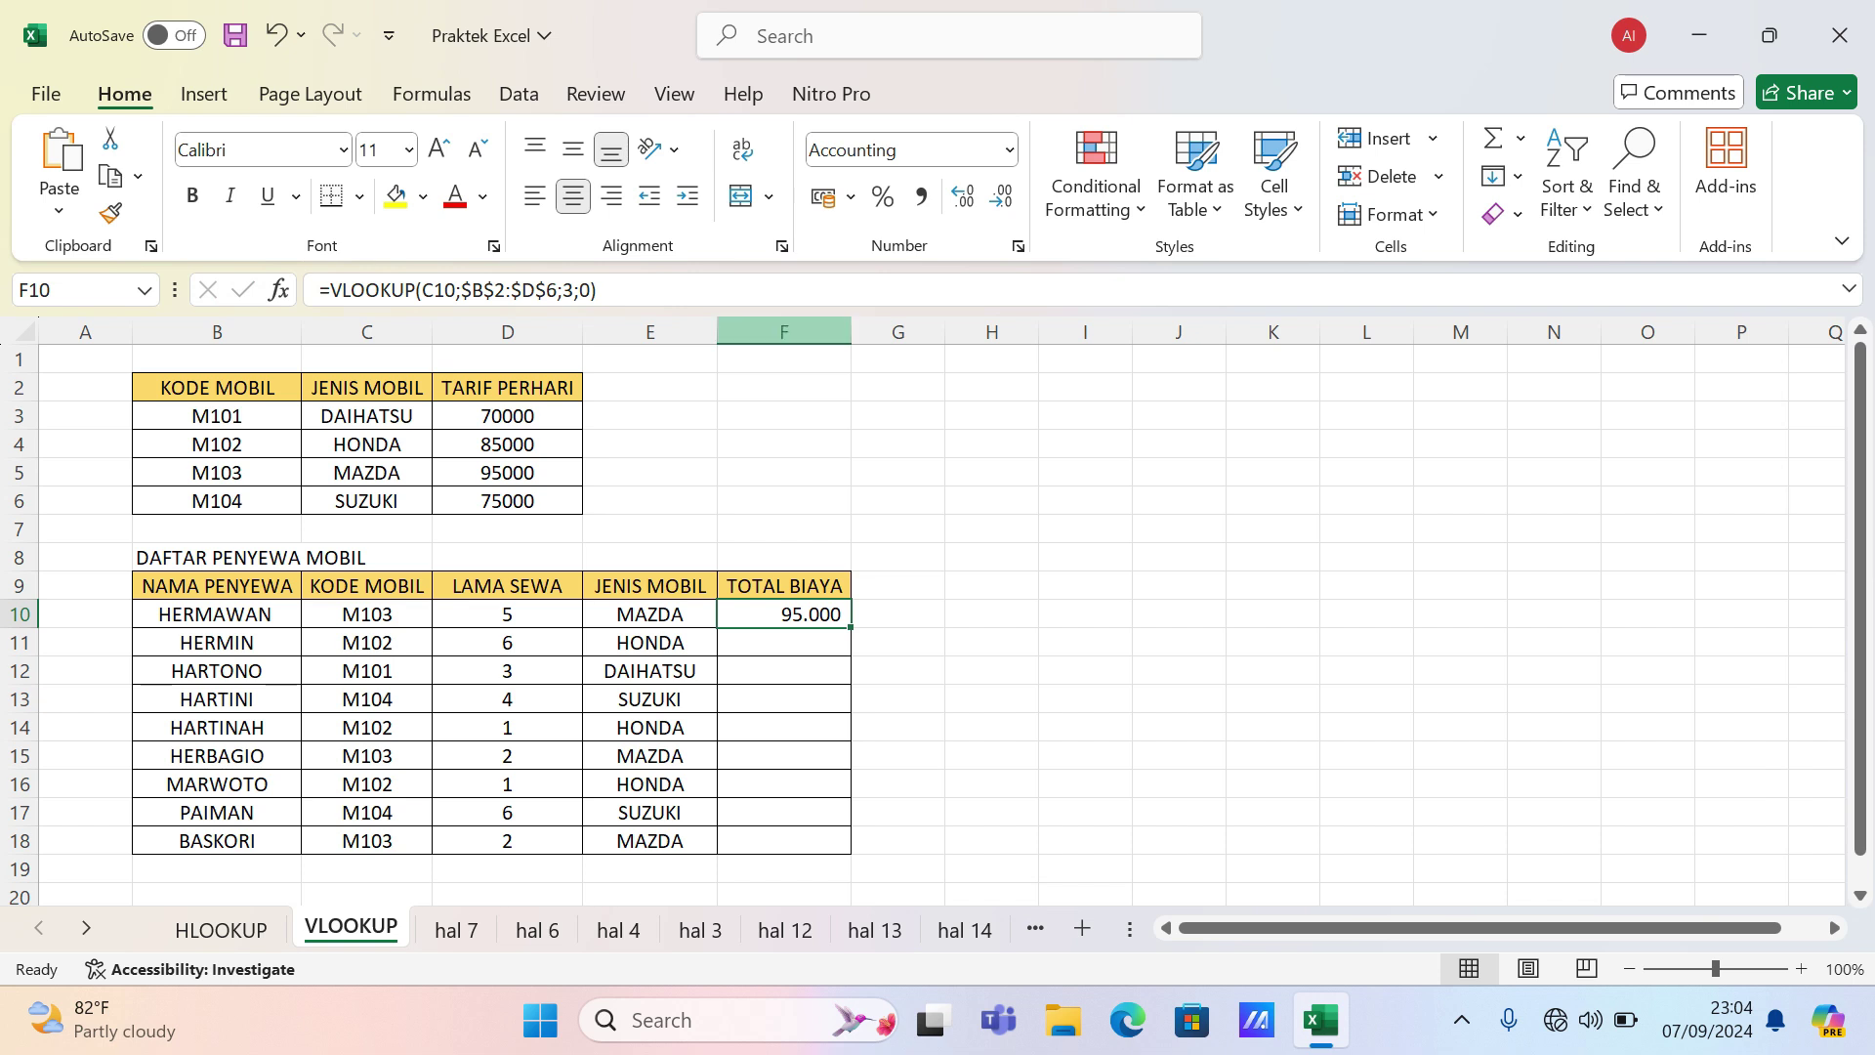
- Multiply the VLOOKUP formula in F10 by the rental duration in D10, and fill it down to F18
key(F2)
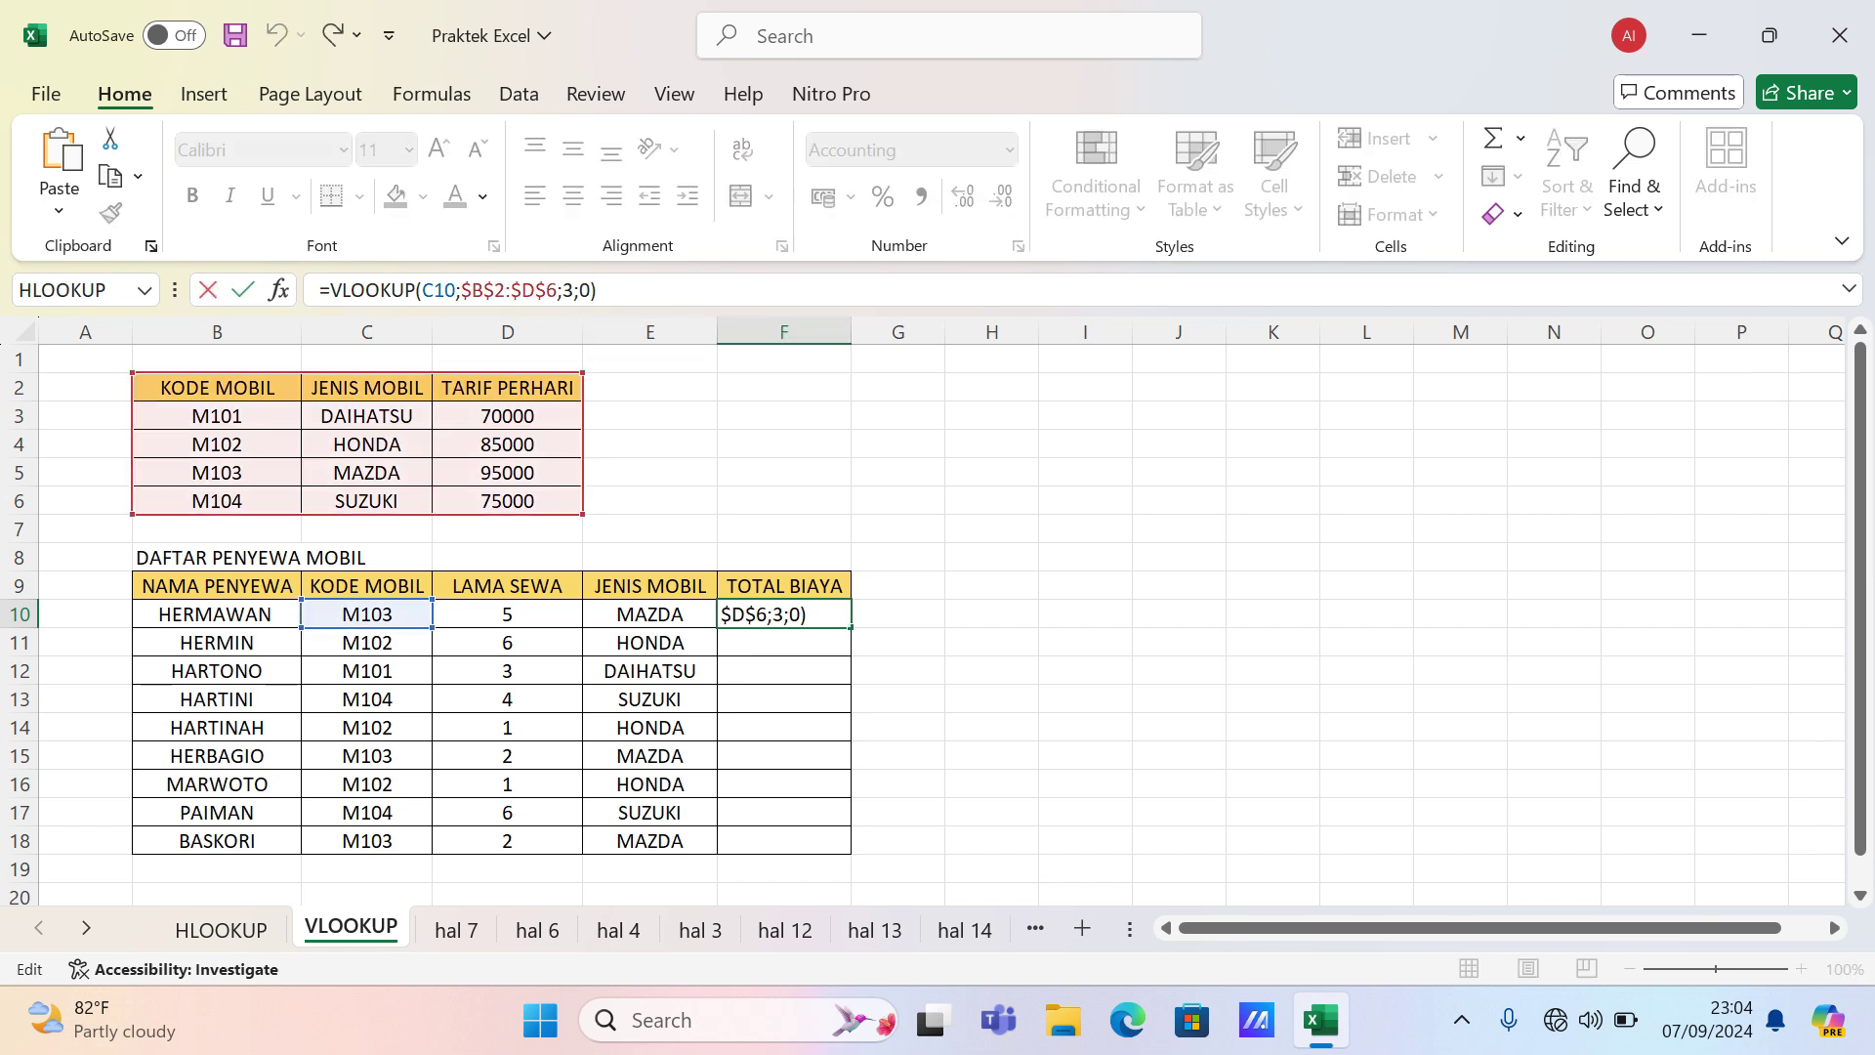
text(*)
click(507, 614)
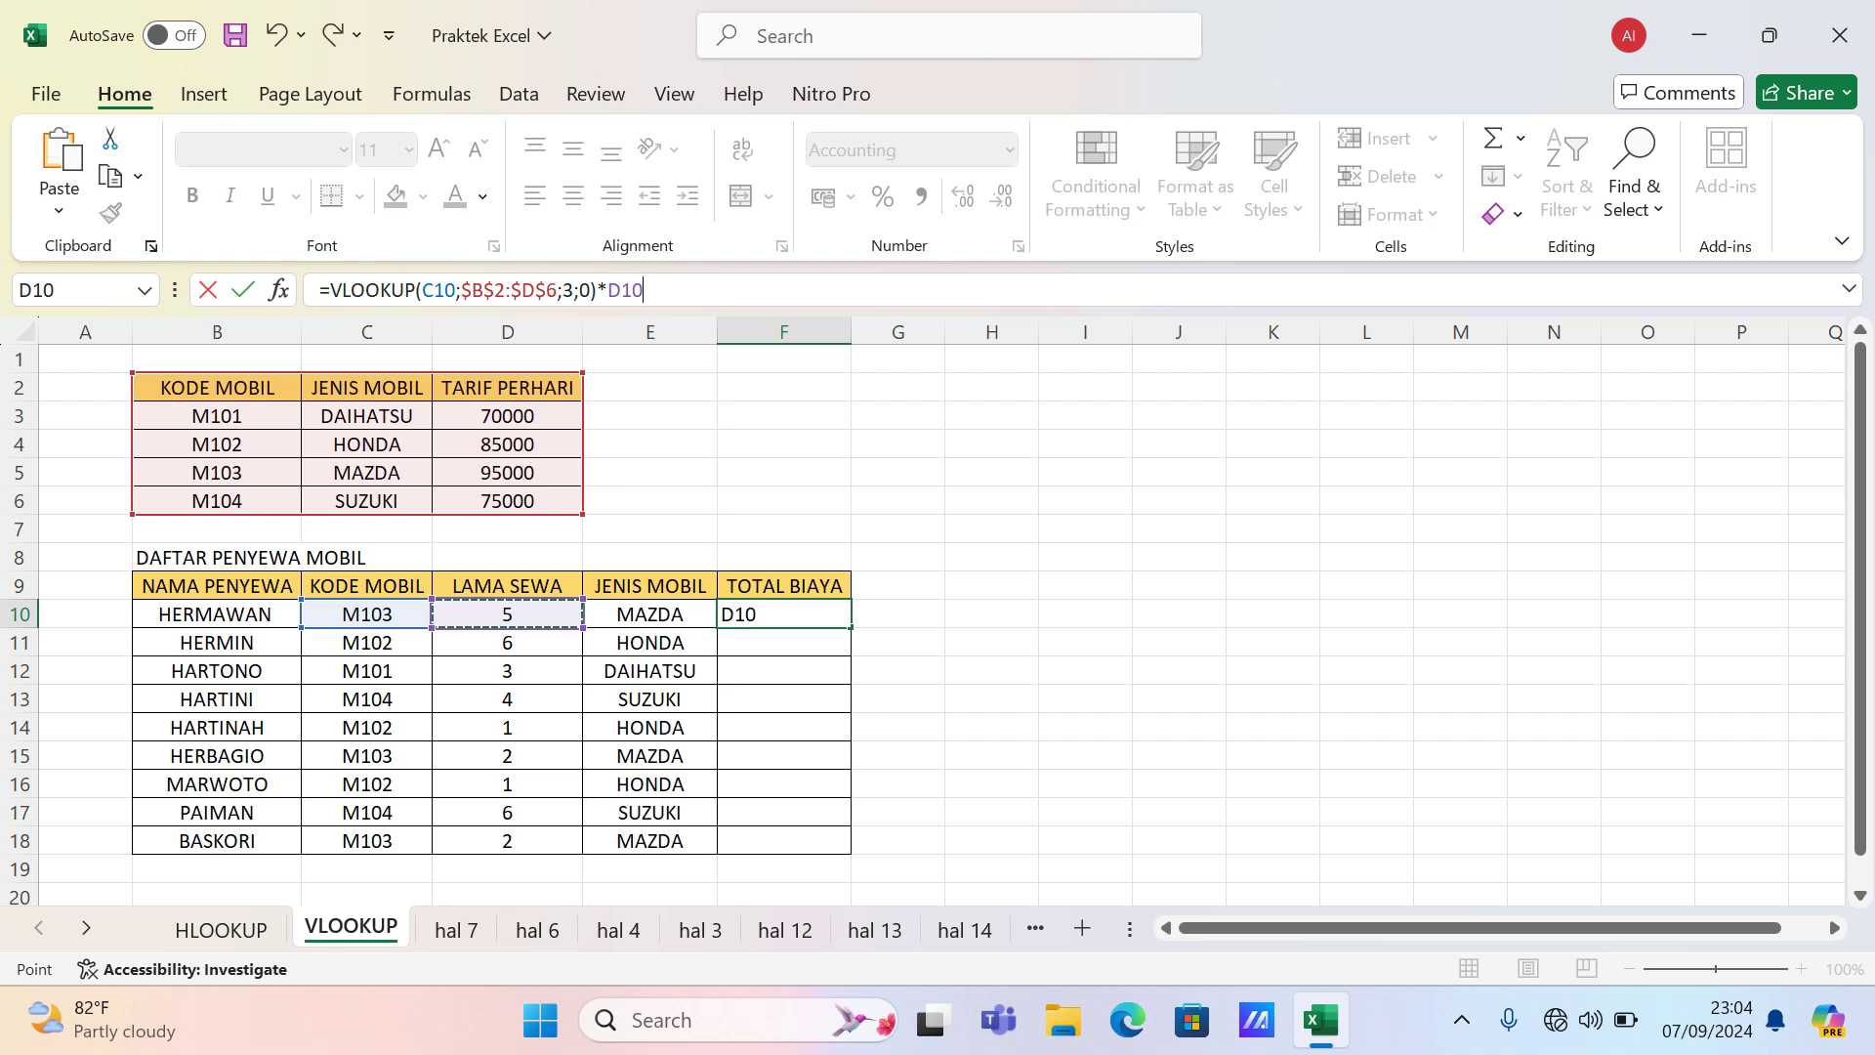
key(Return)
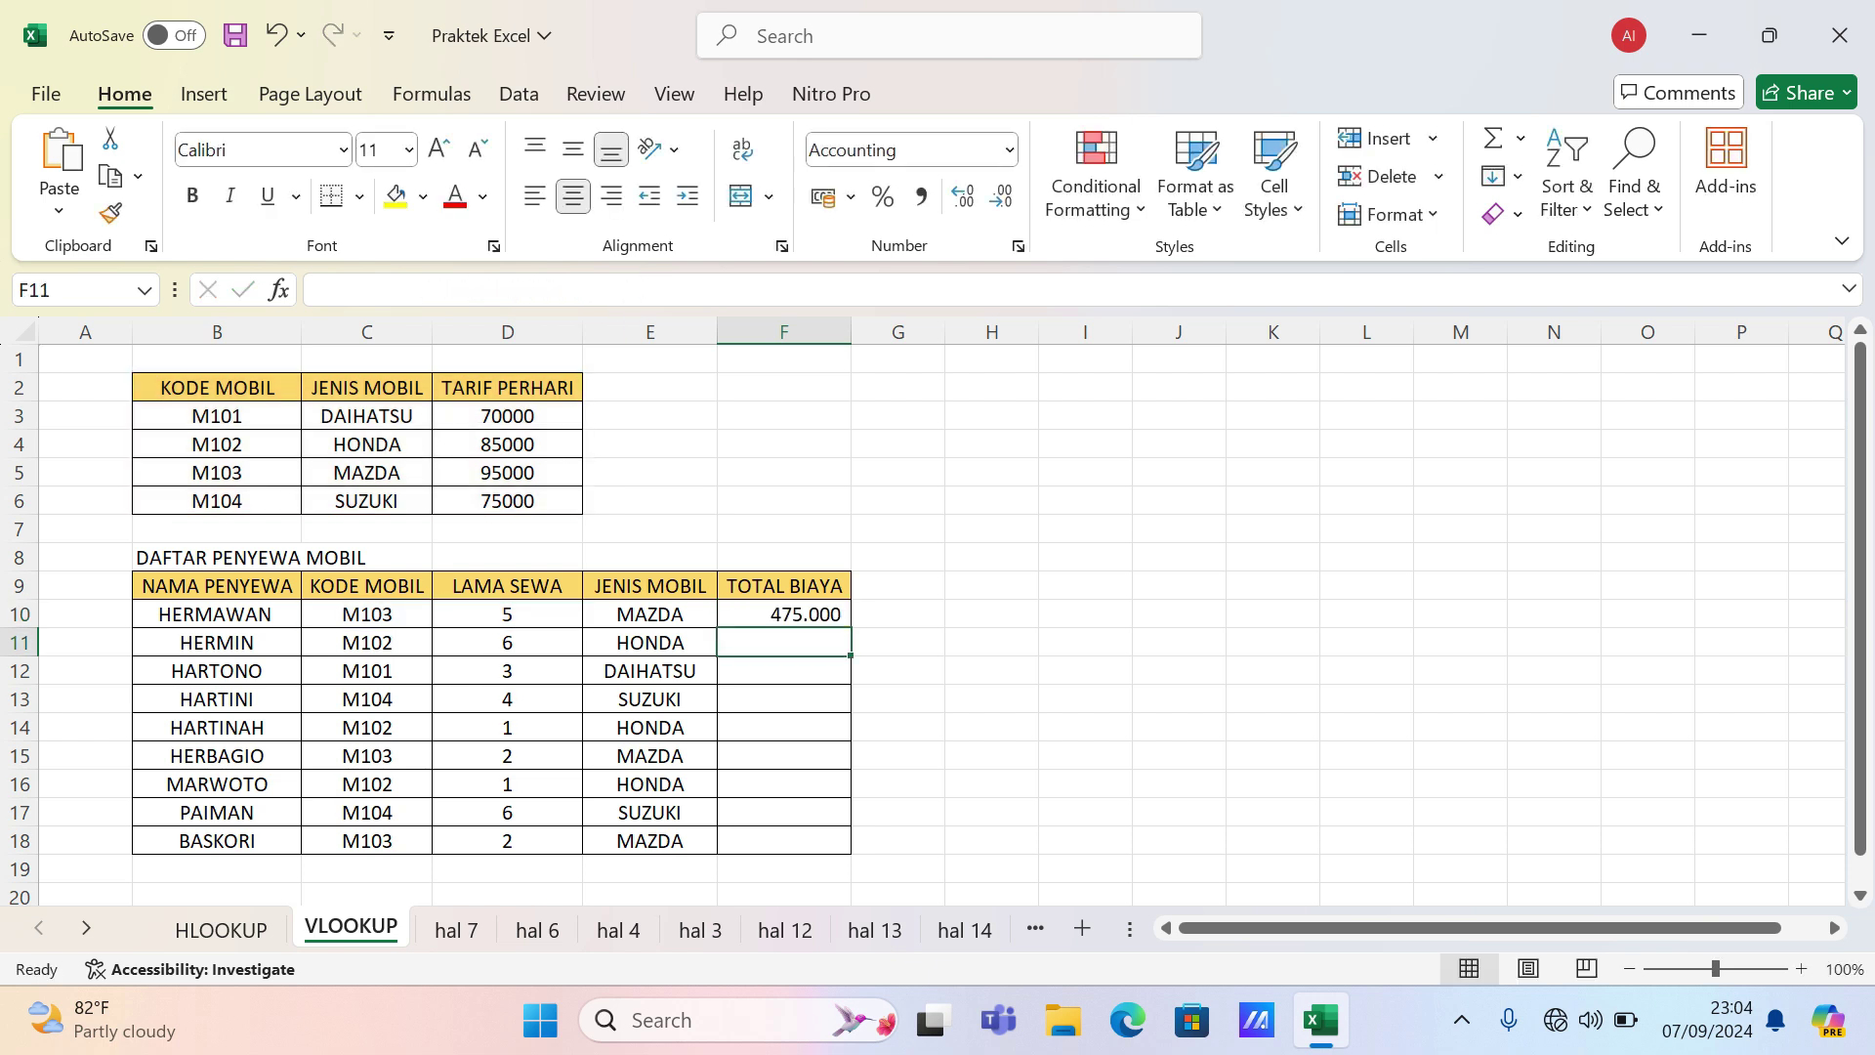
click(783, 614)
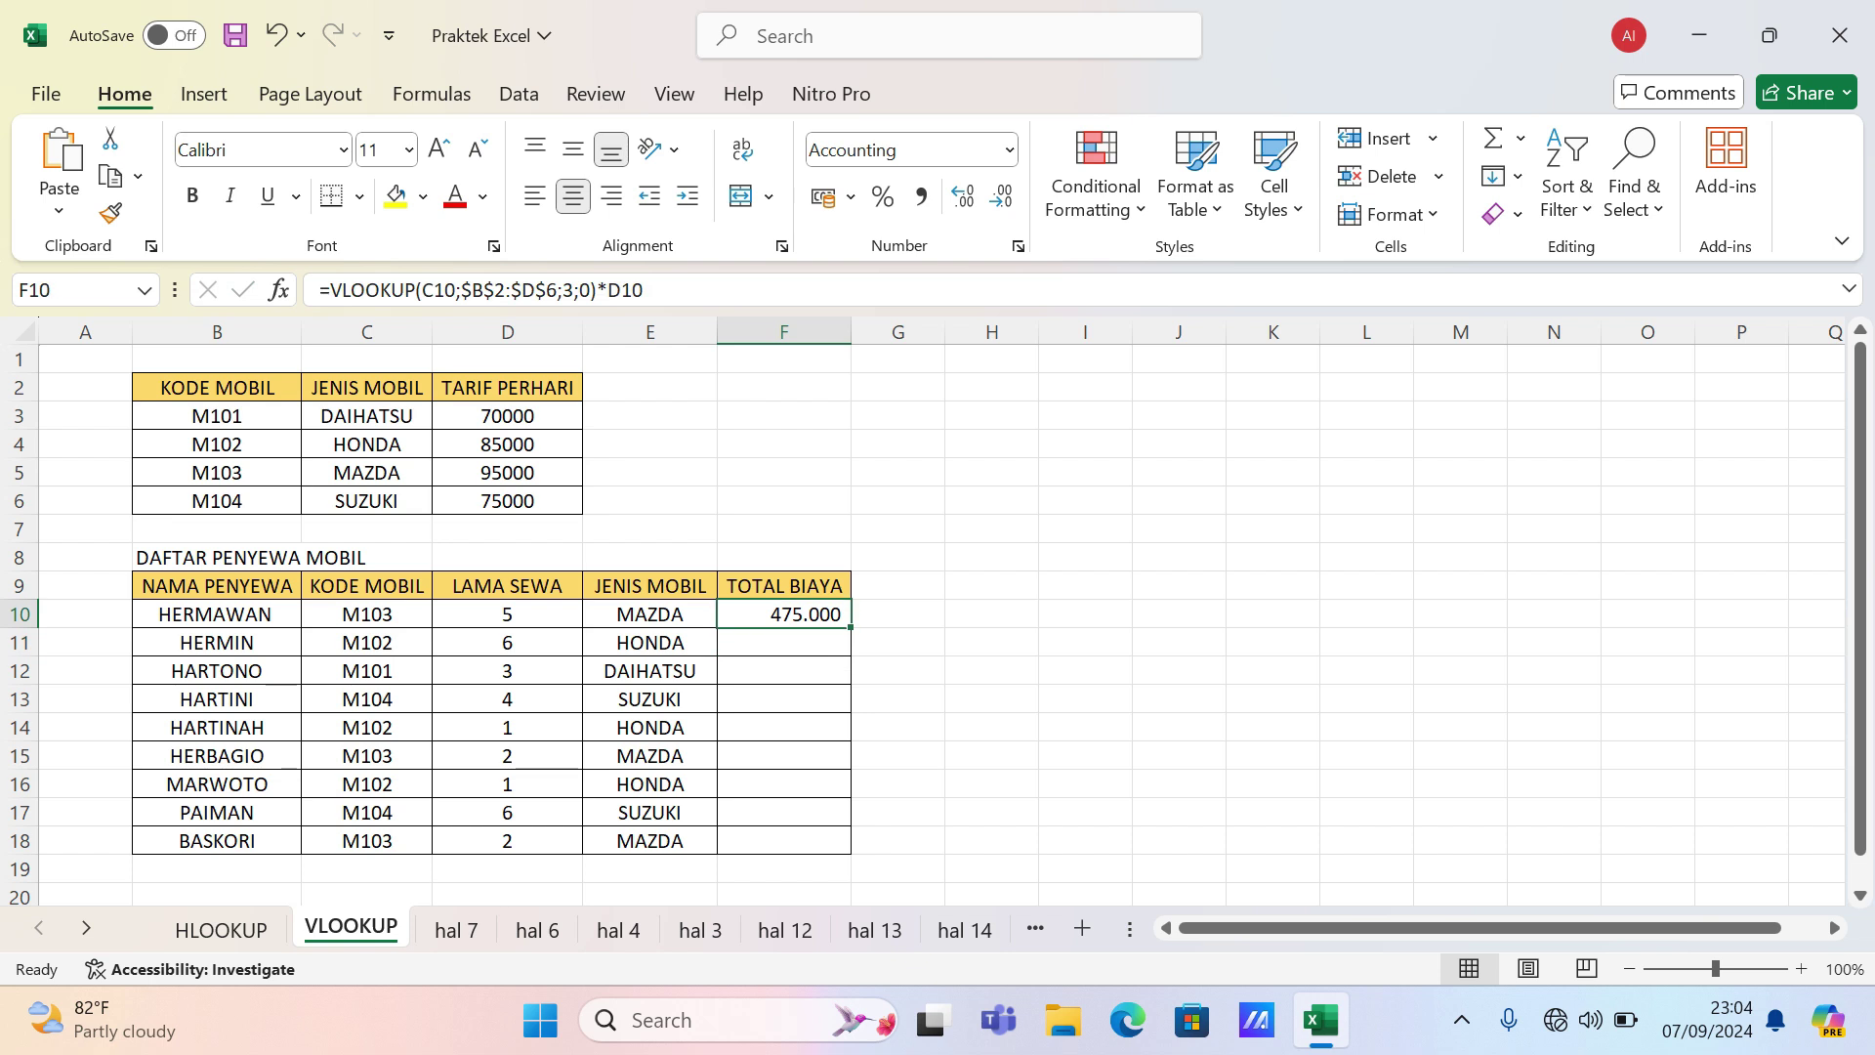
drag(850, 627, 850, 848)
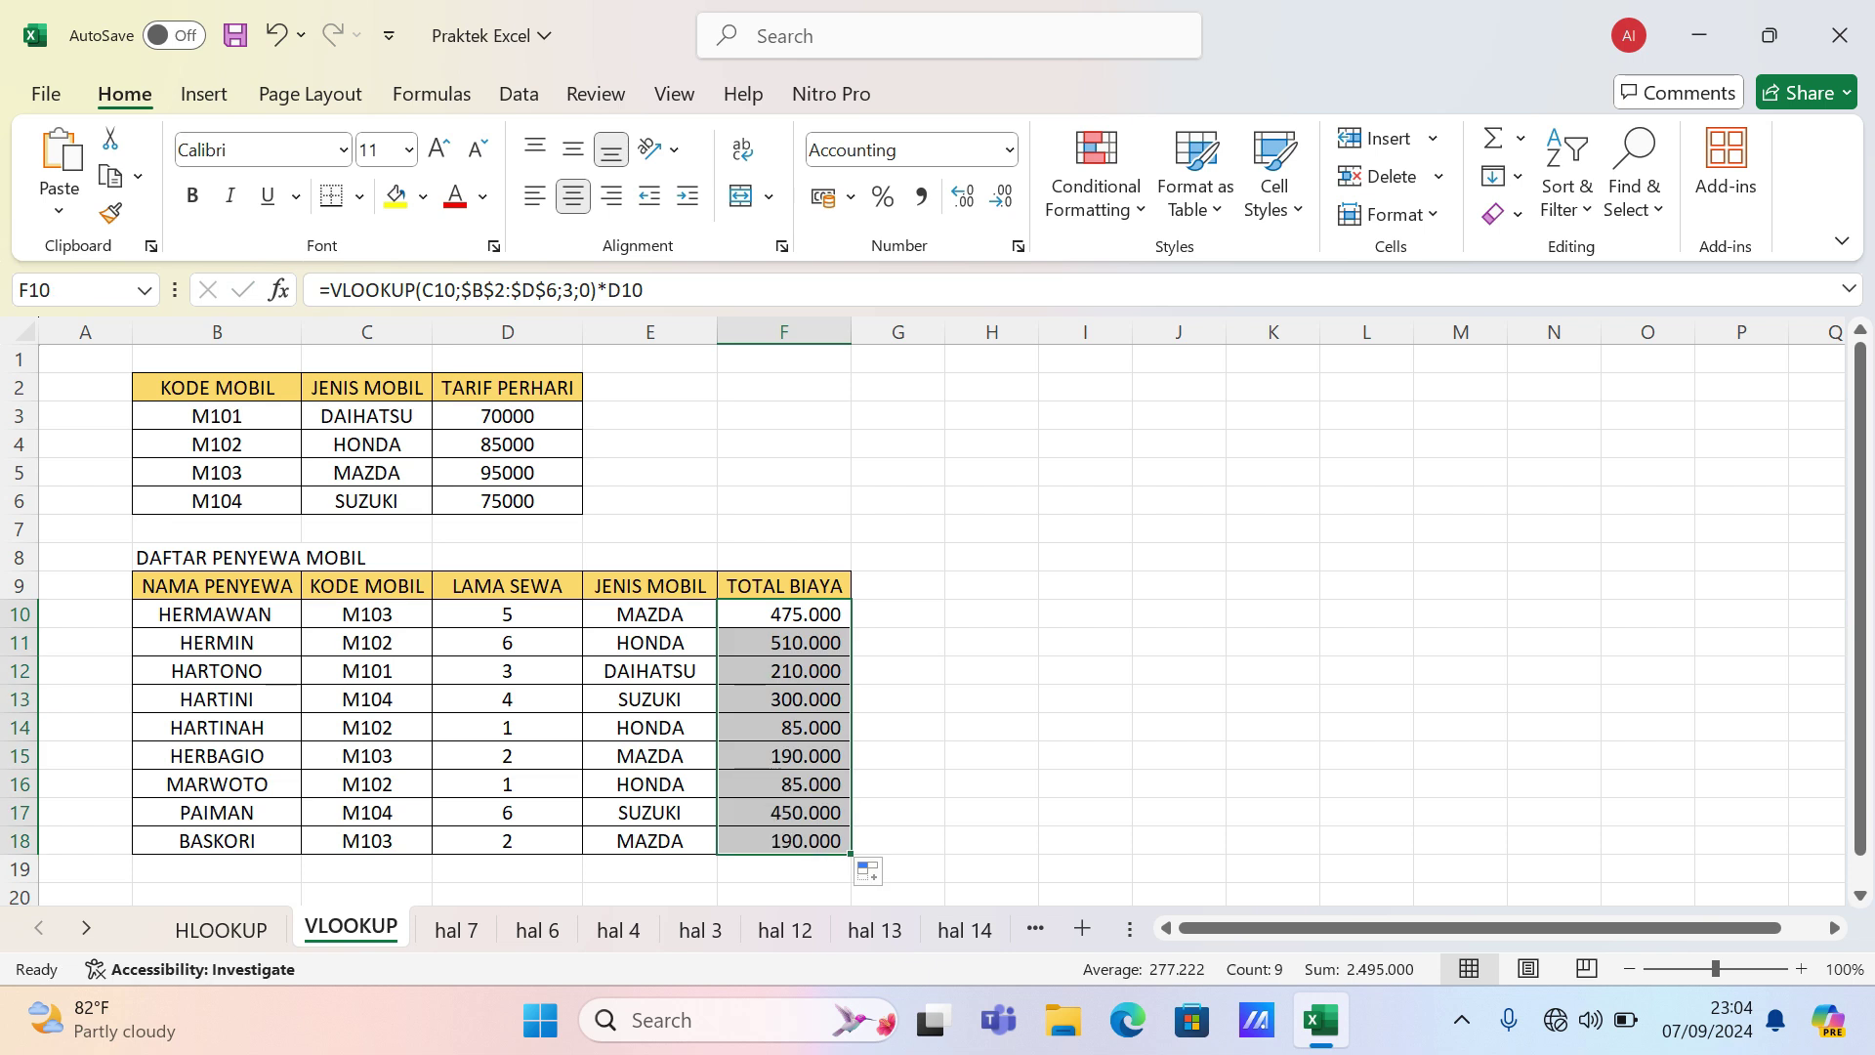
key(ctrl+Page_Up)
key(ctrl+Page_Down)
key(ctrl+Page_Up)
key(ctrl+Page_Down)
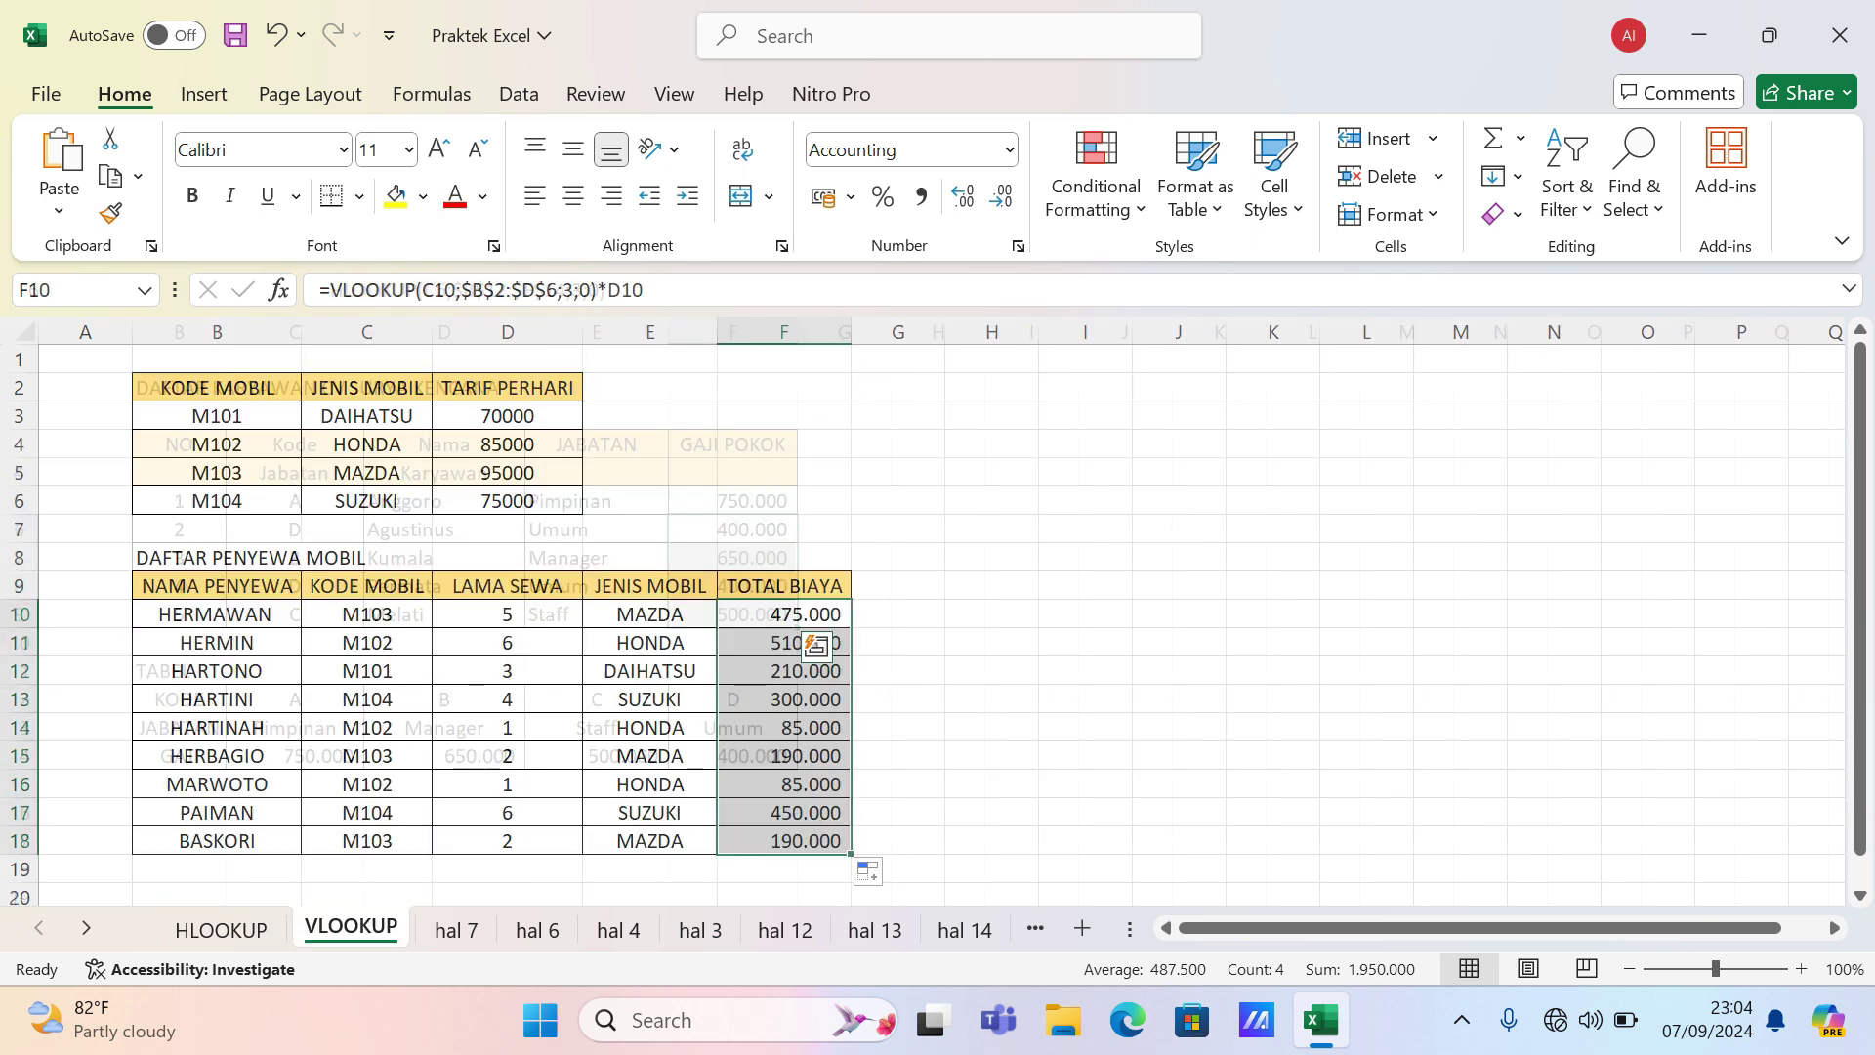